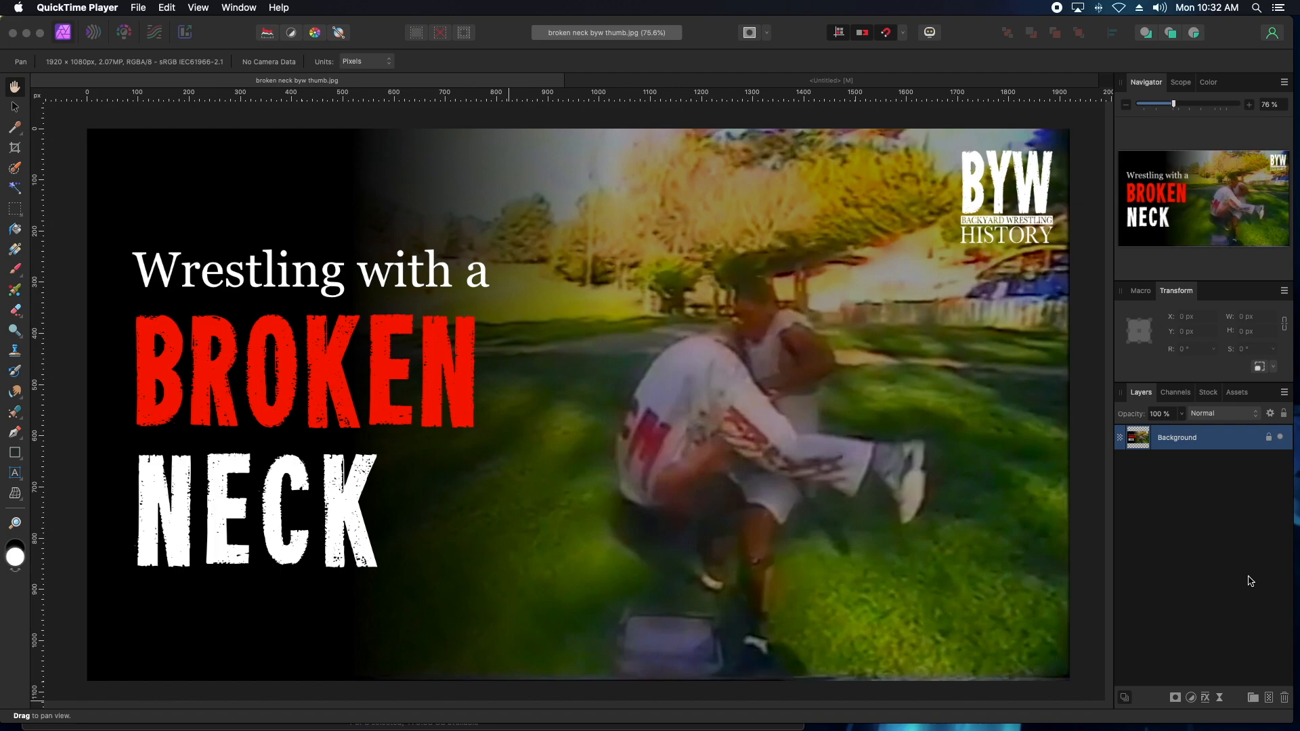
Create a new document from the FHD 1080p web preset at 1920 × 1080 px.
click(968, 33)
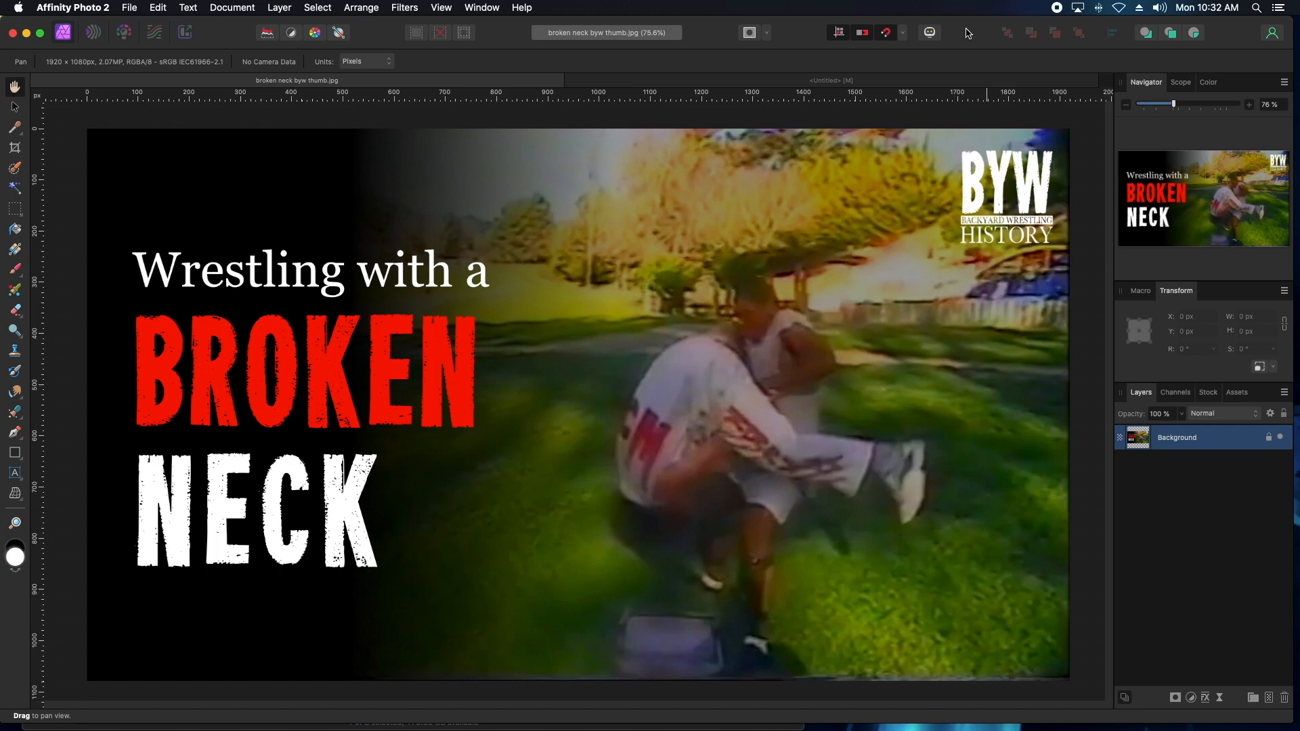
click(129, 7)
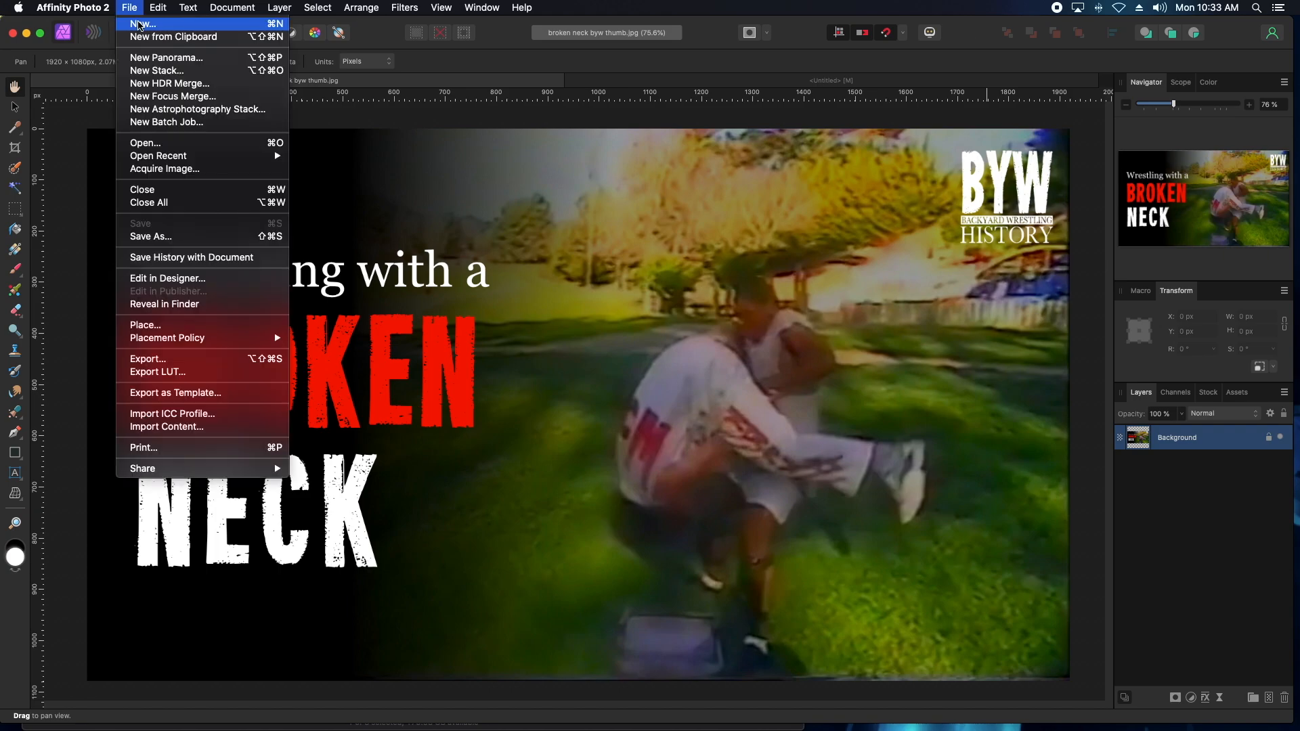
click(145, 20)
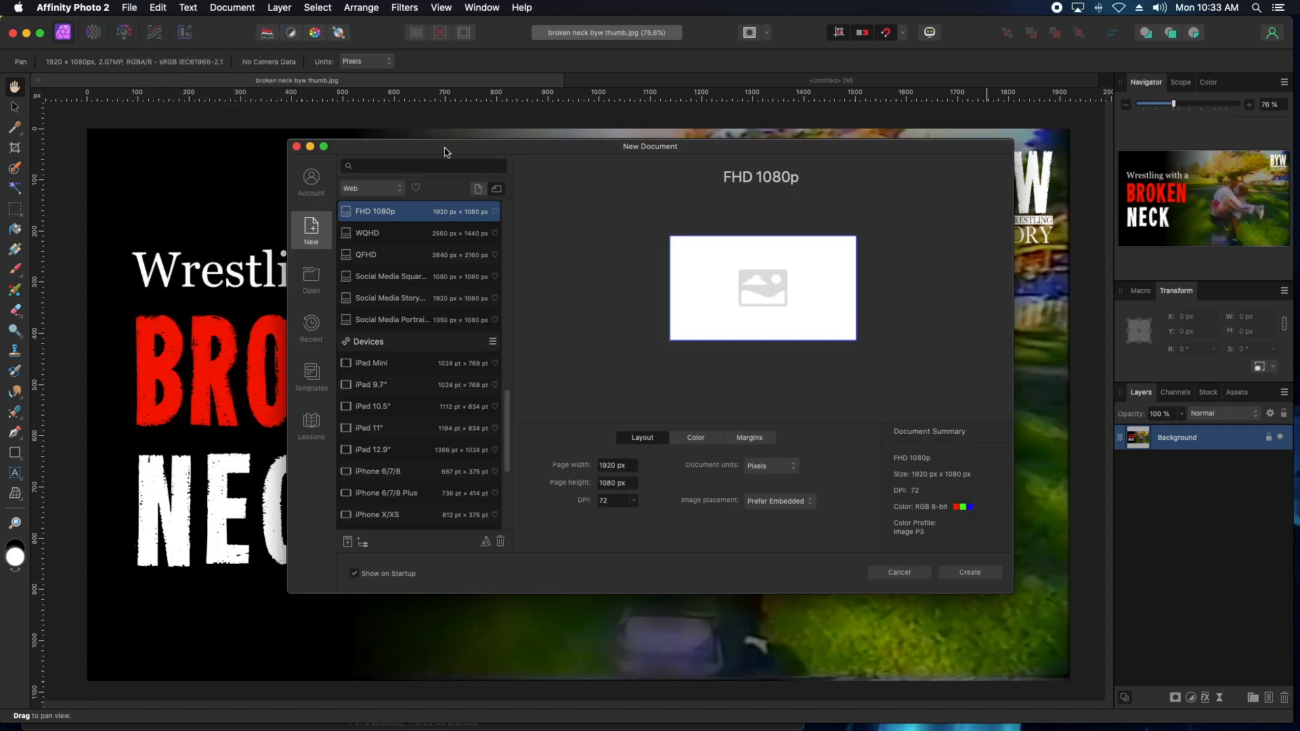
double_click(438, 213)
Copy the wrestling photo from the other untitled document and paste it into the new blank document.
click(574, 81)
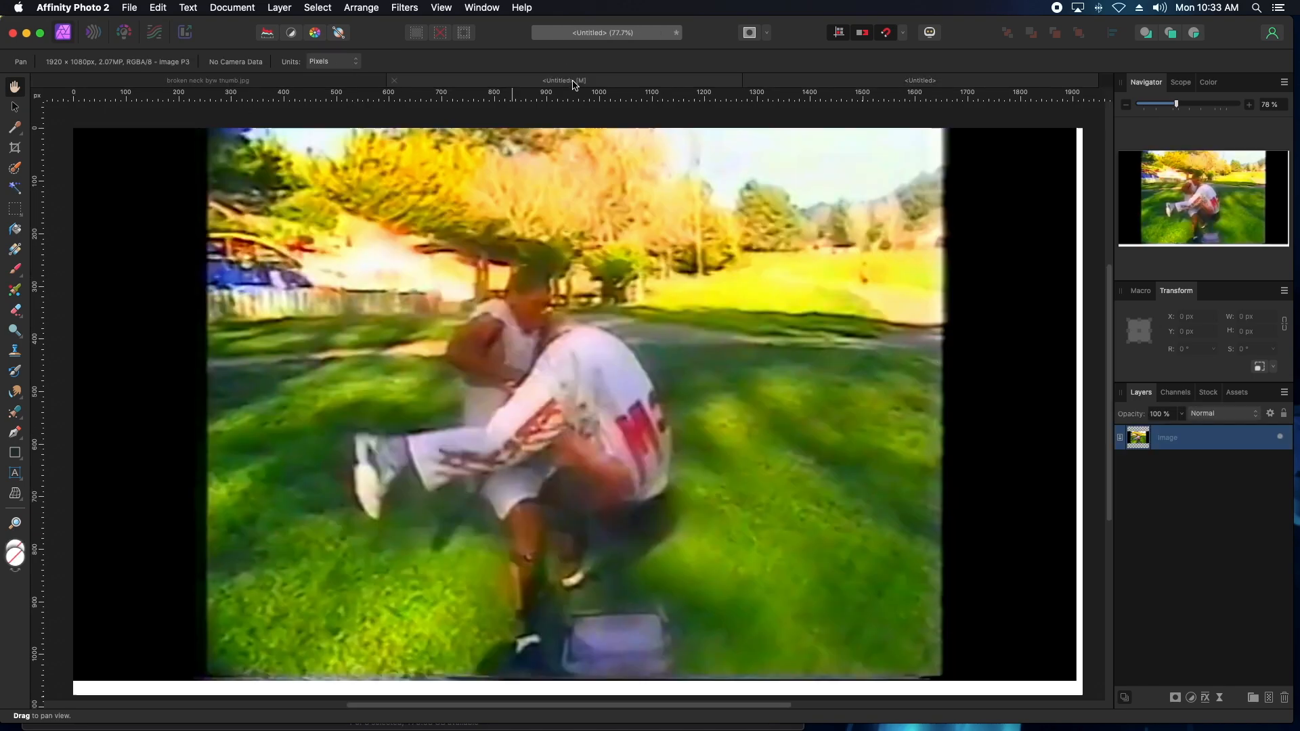
click(328, 83)
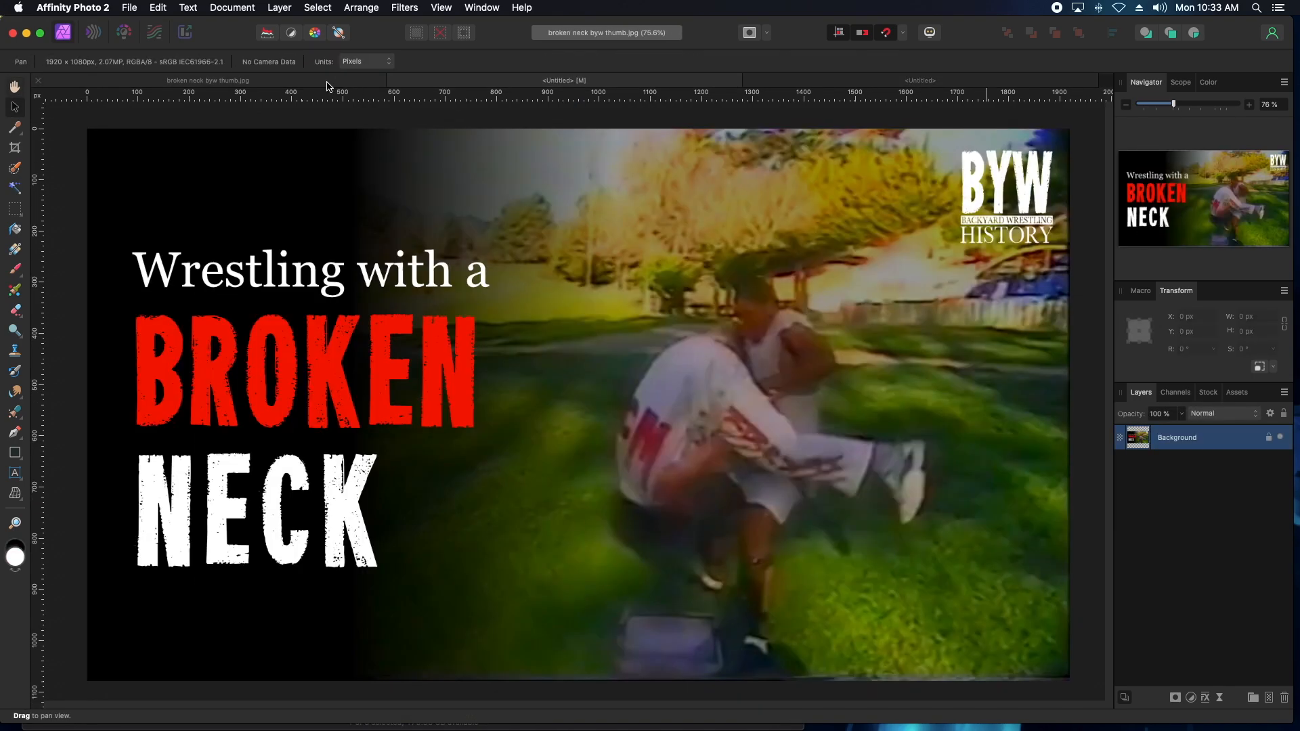
click(566, 82)
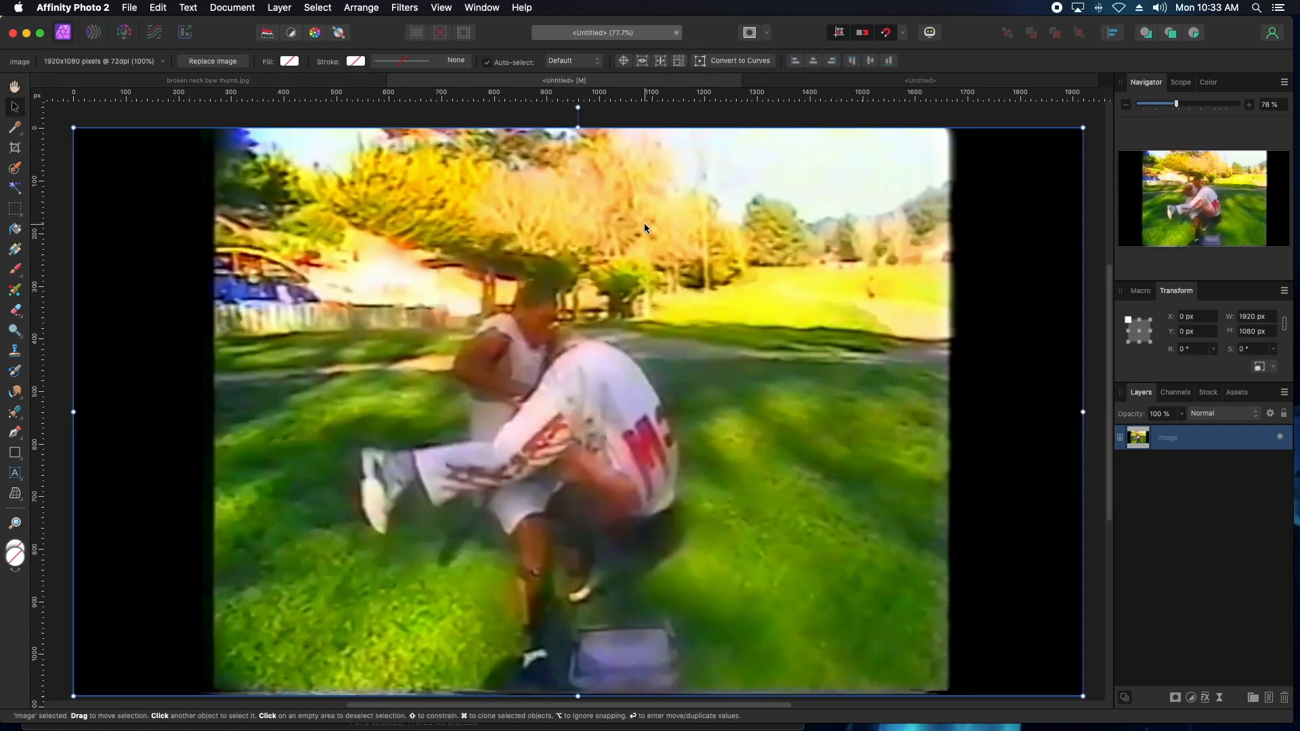
click(862, 81)
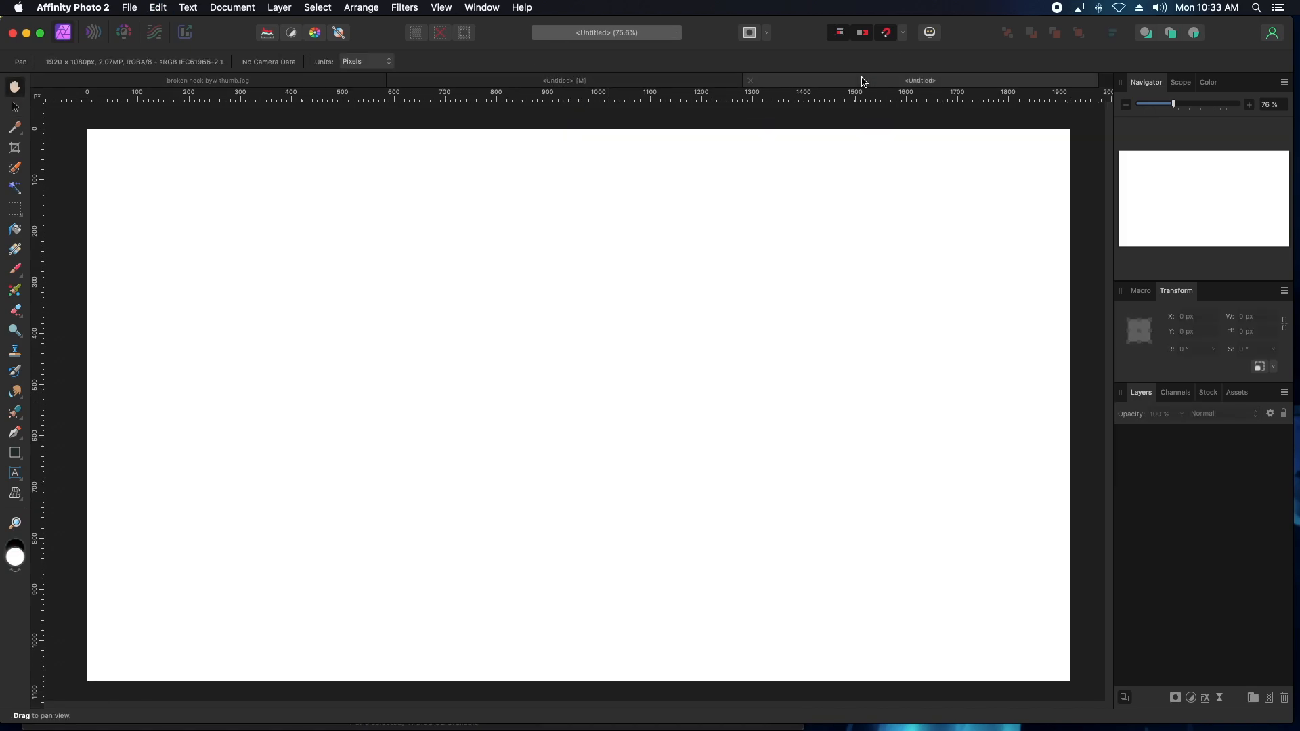
key(super+v)
right_click(583, 364)
key(Escape)
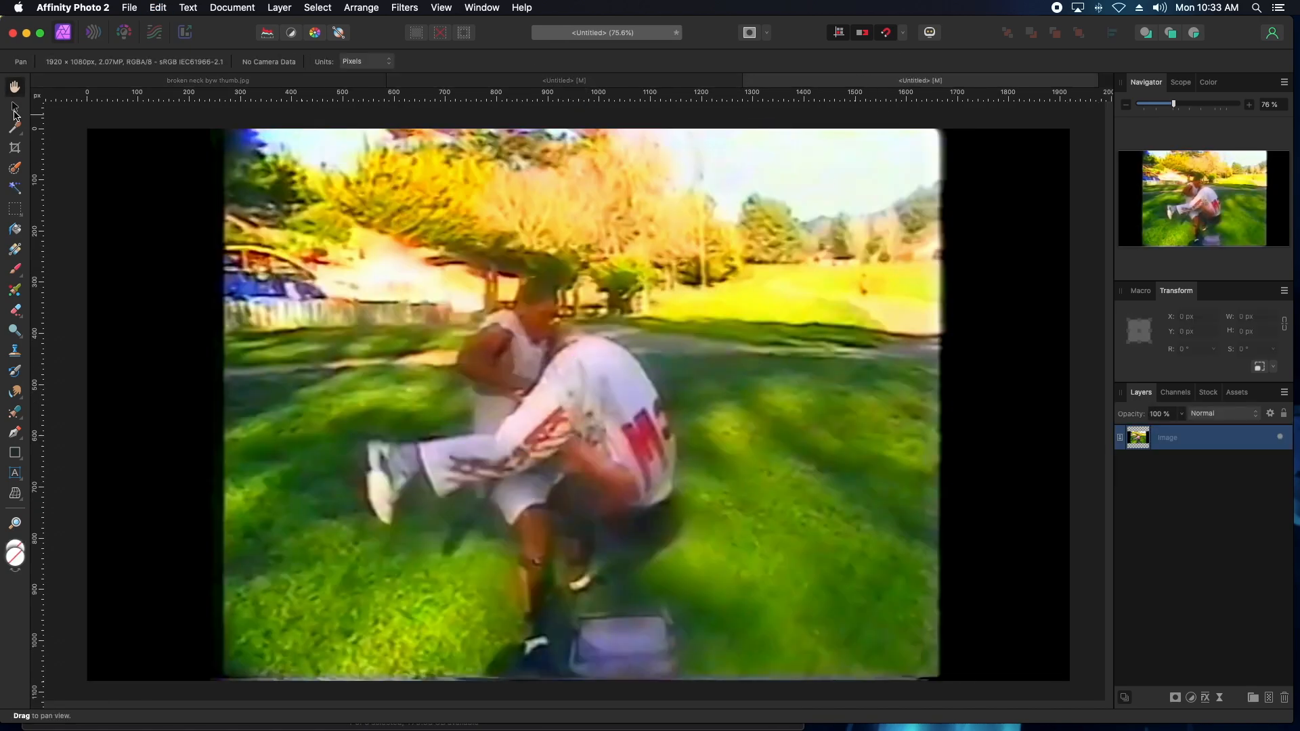
Flip the pasted photo horizontally and move it to the right, to X 375 px.
click(15, 109)
right_click(498, 336)
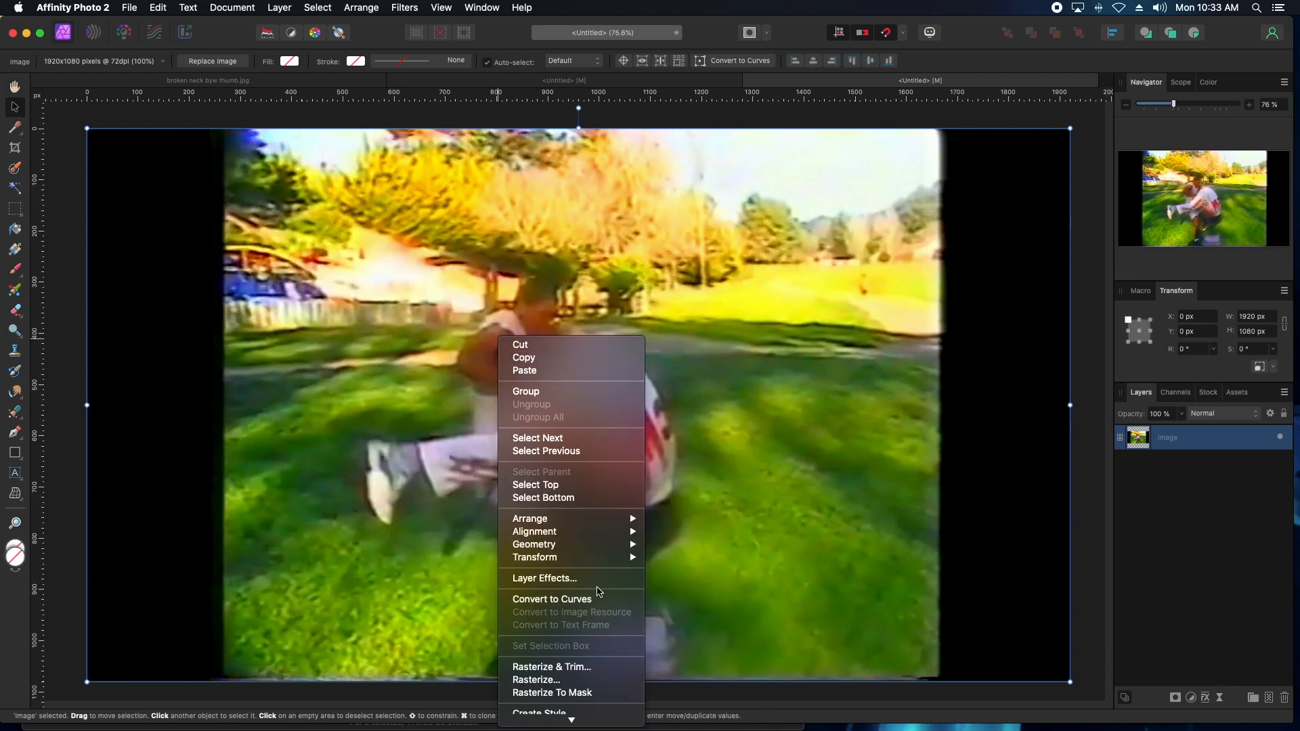
mouse_move(628, 560)
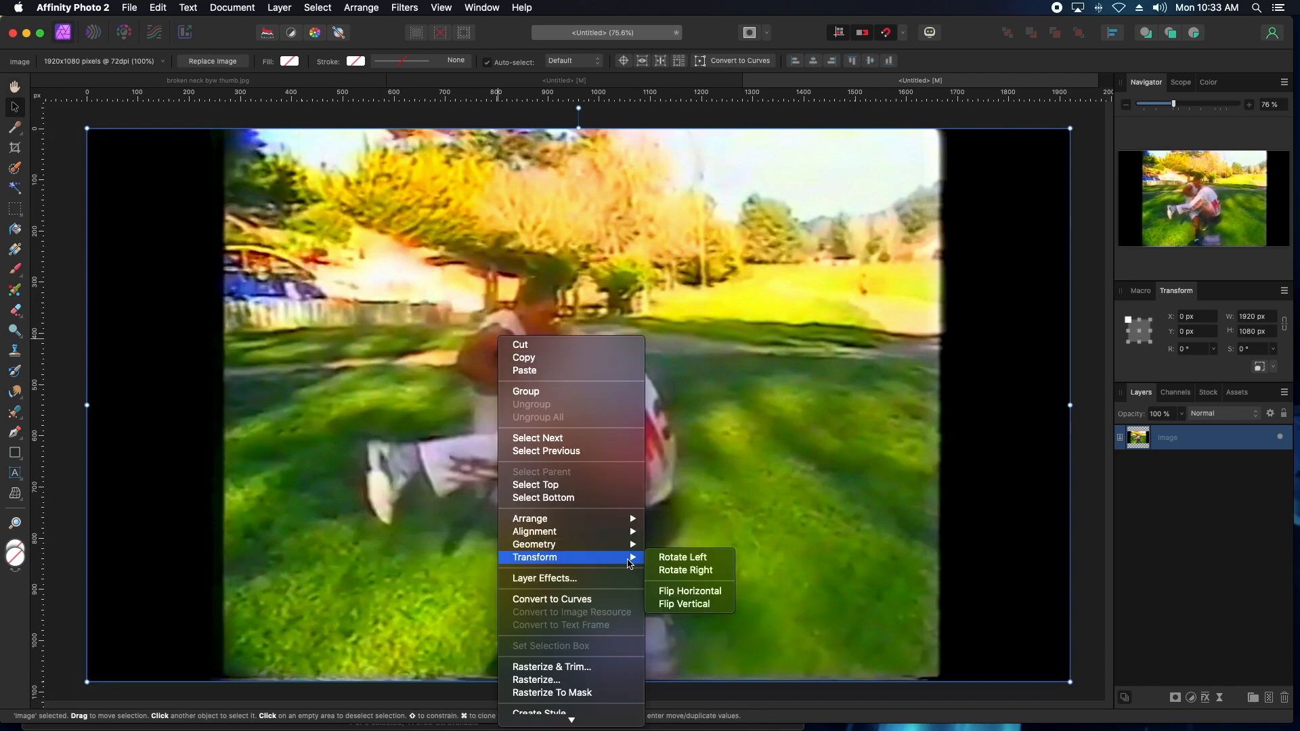
click(704, 591)
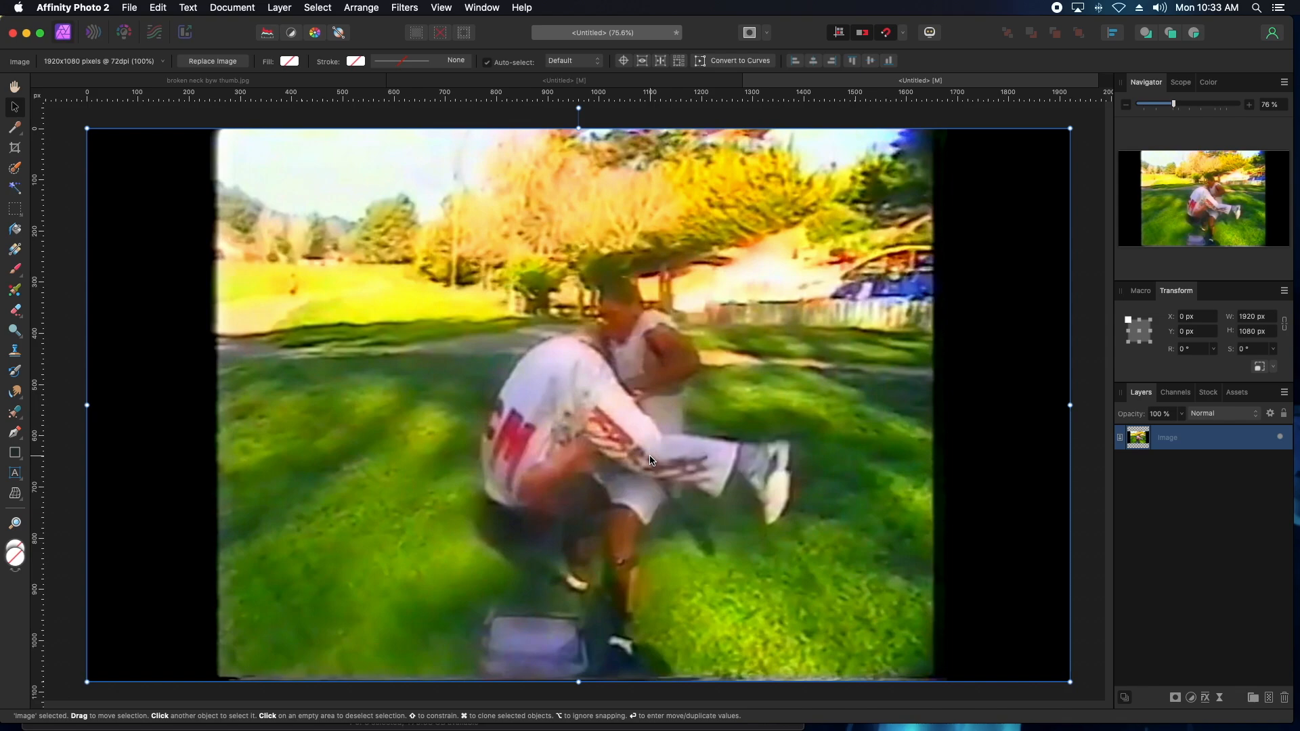
drag(649, 461, 845, 460)
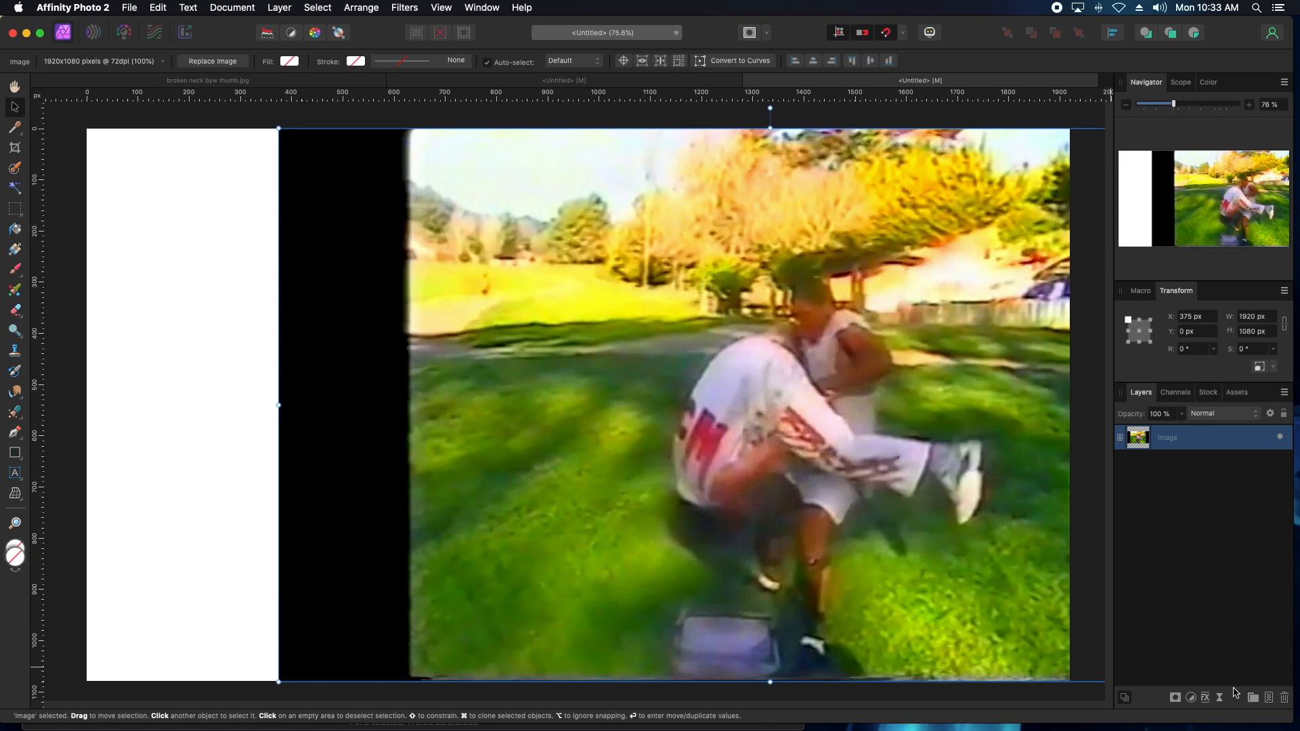
Add a mask to the photo, invert it, and fade the photo's left side with a linear gradient from about X 1140 to 620 px.
click(1176, 698)
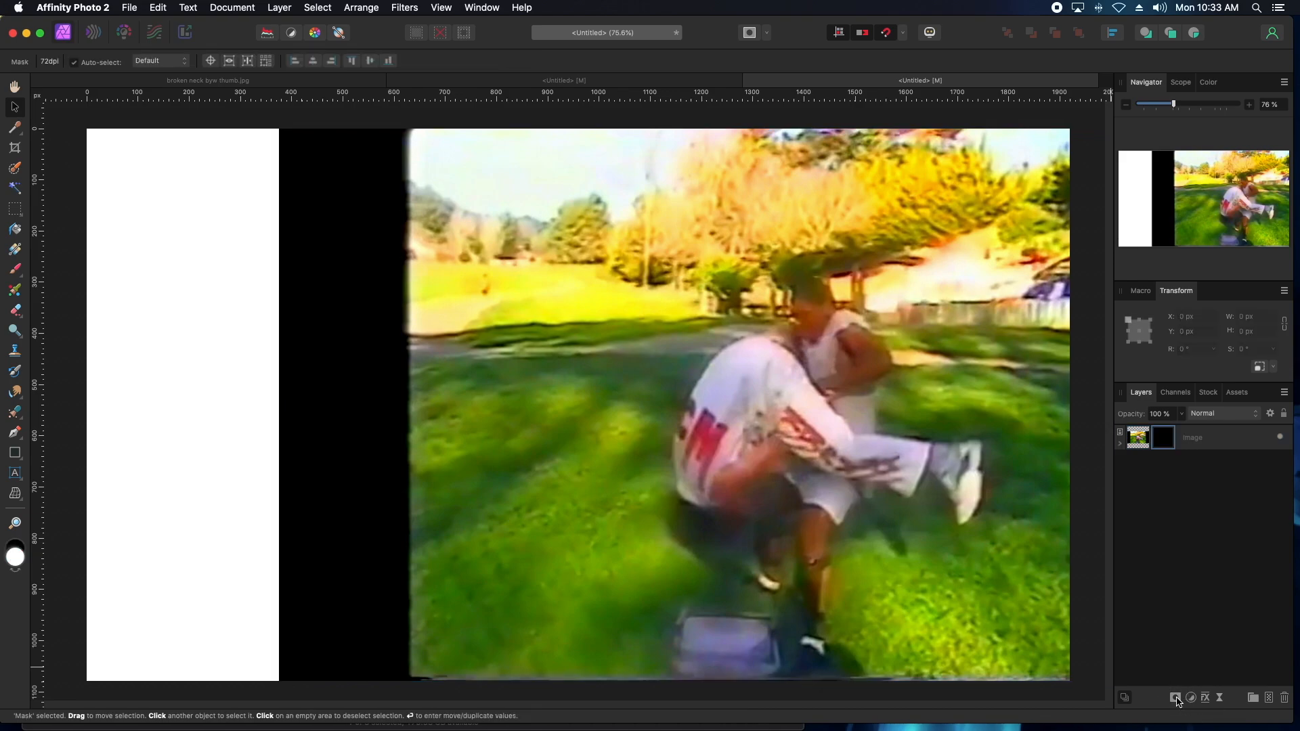
key(super+i)
key(g)
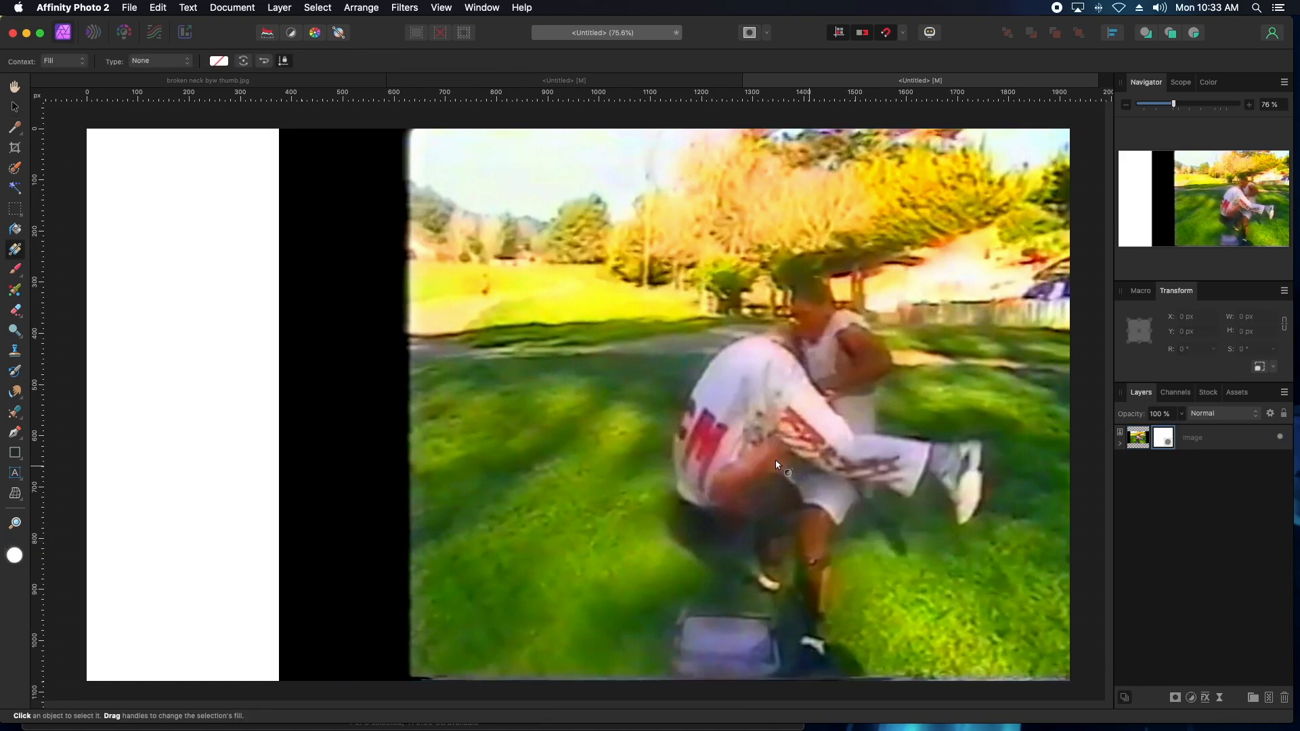
mouse_move(672, 439)
mouse_down()
mouse_move(345, 441)
mouse_move(405, 440)
mouse_up()
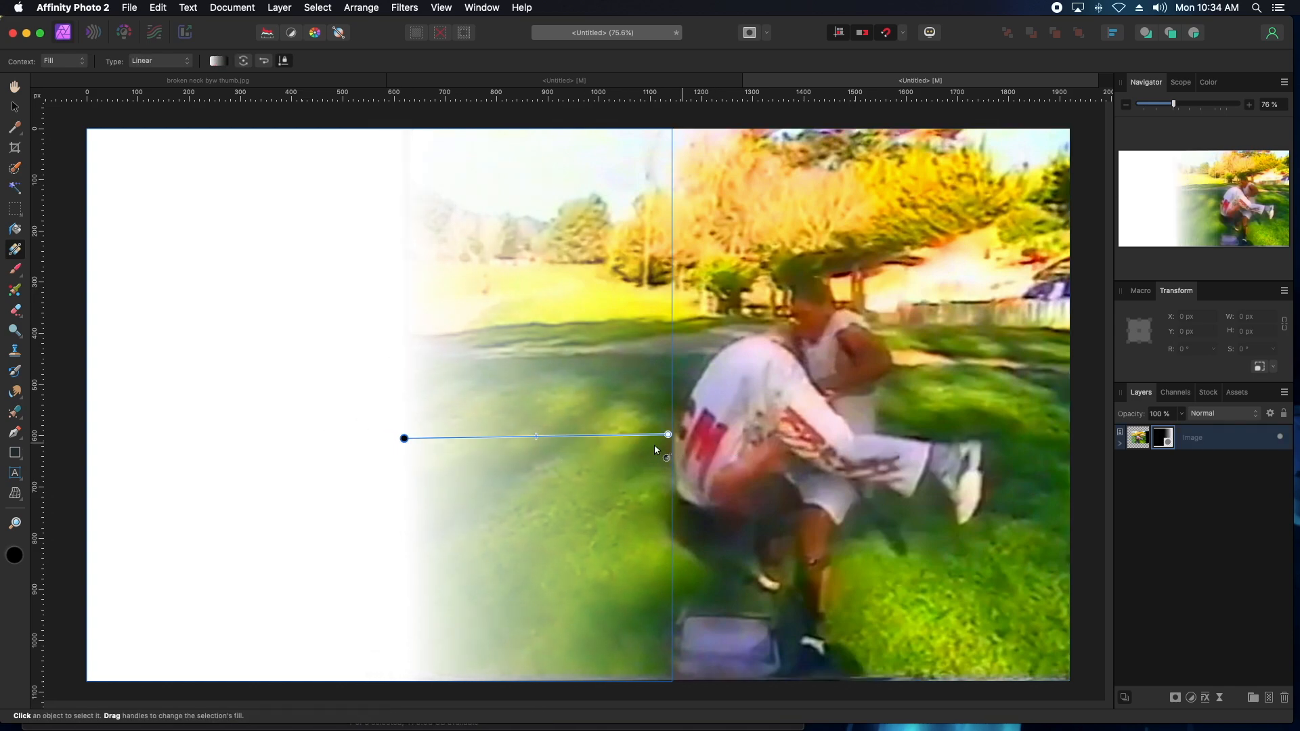
click(15, 107)
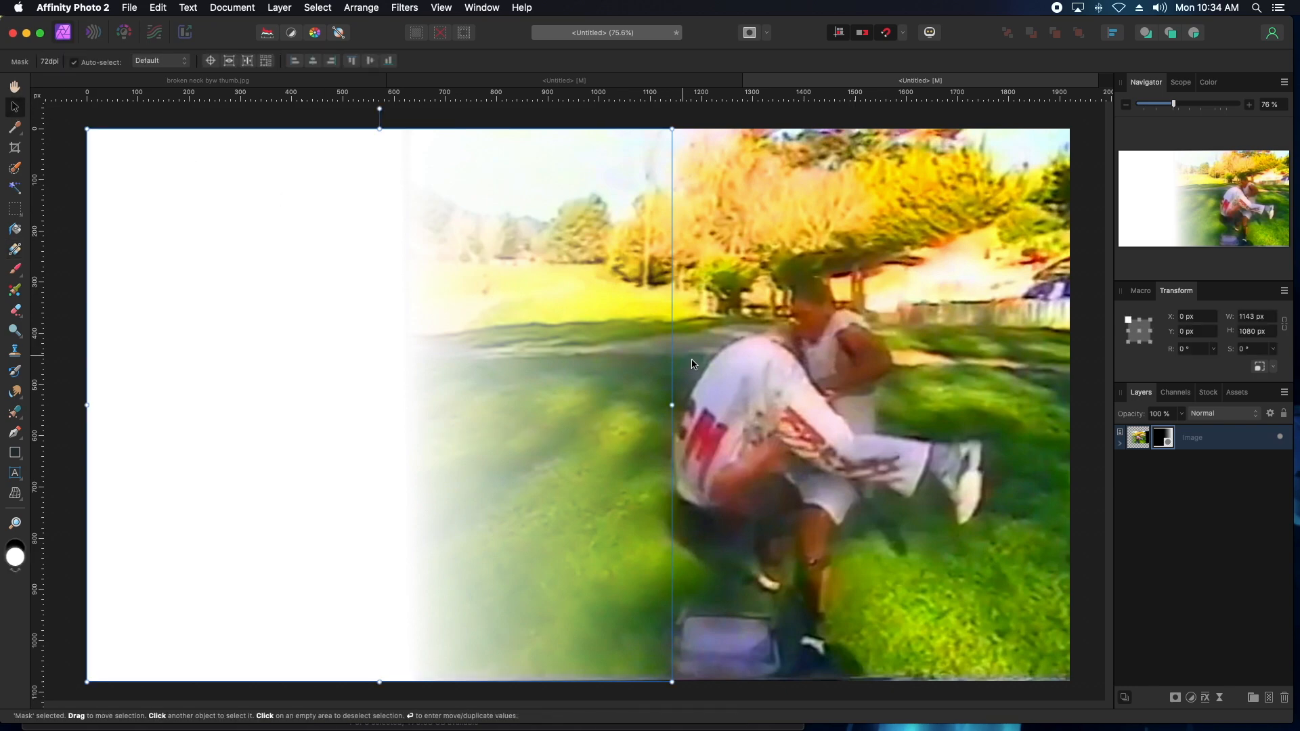
Add a white-filled pixel layer above the masked photo and set its blend mode to Hue.
click(1081, 475)
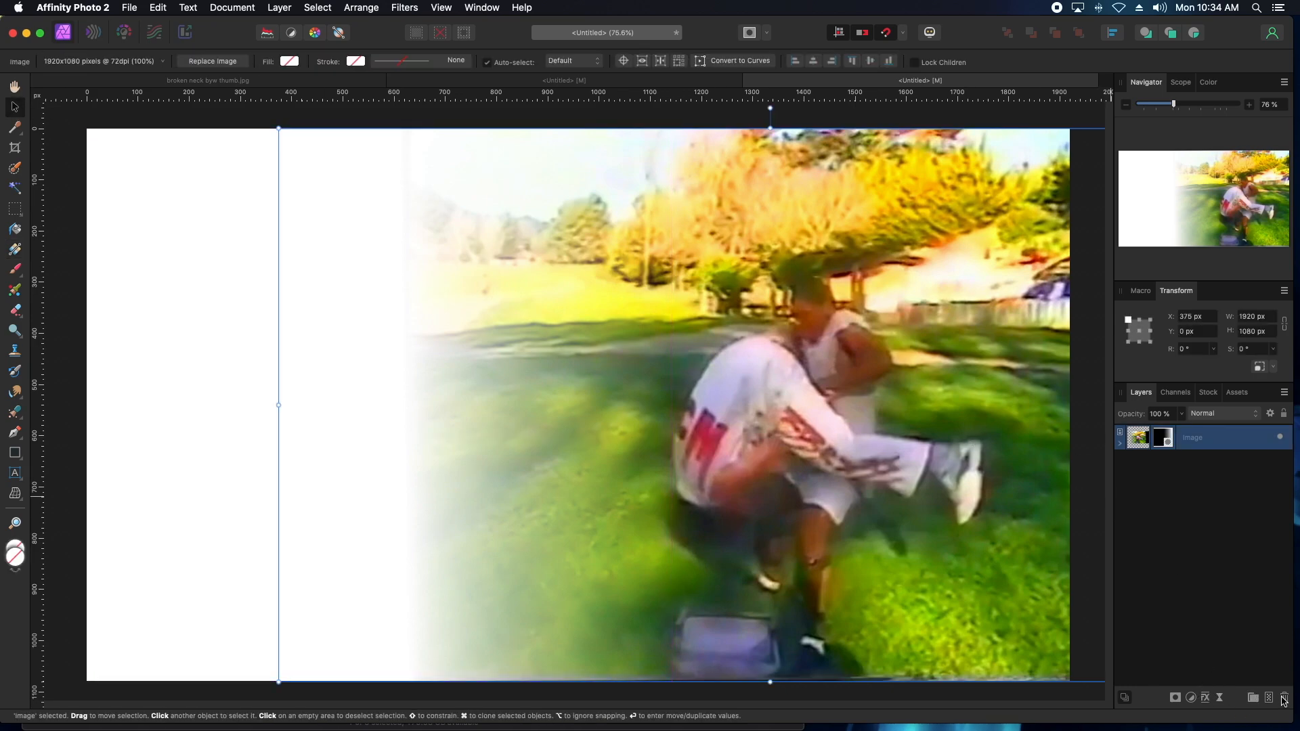
click(1271, 698)
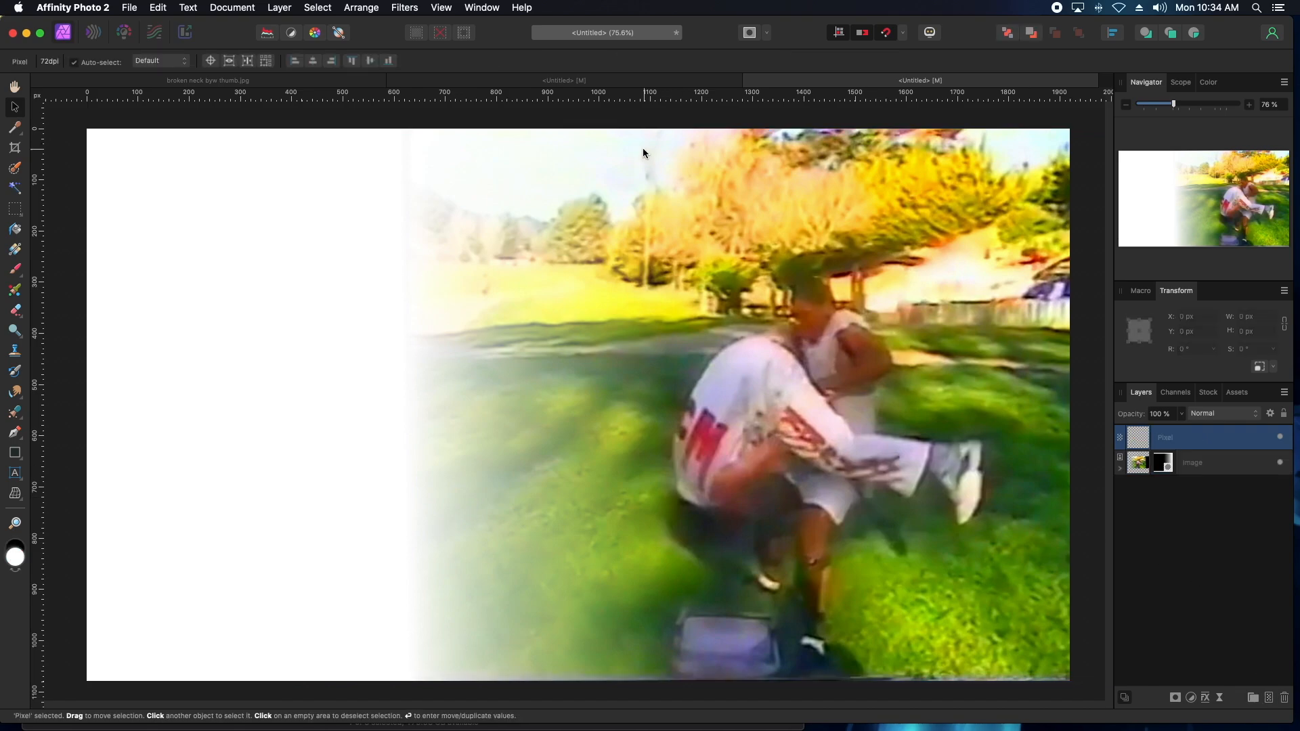
click(158, 8)
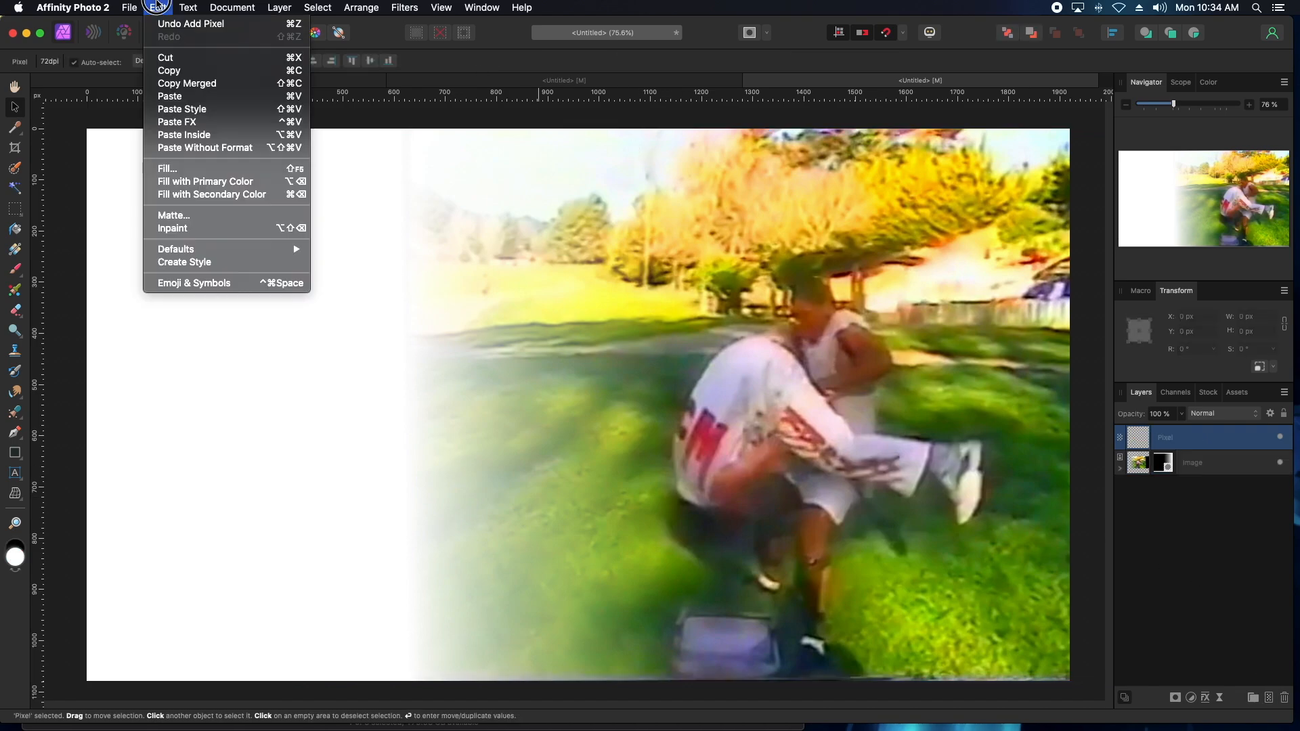
click(183, 170)
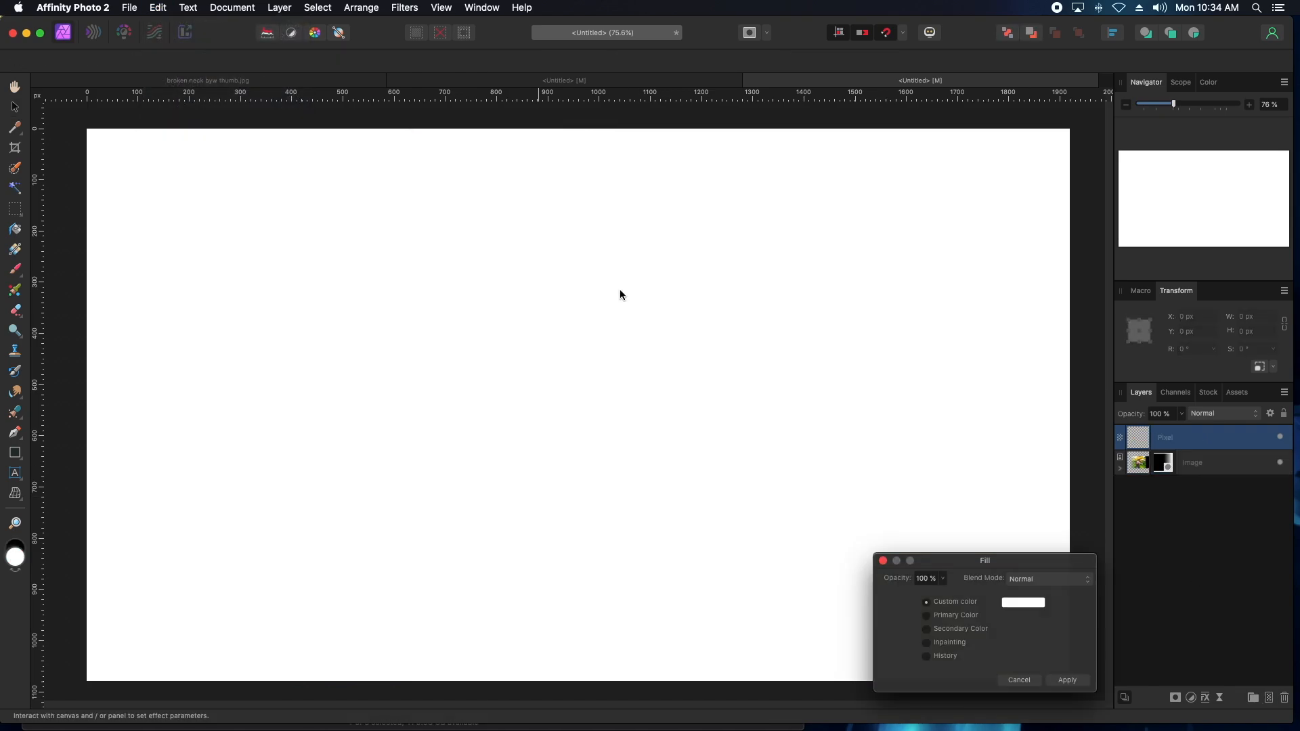
click(1071, 684)
click(1222, 414)
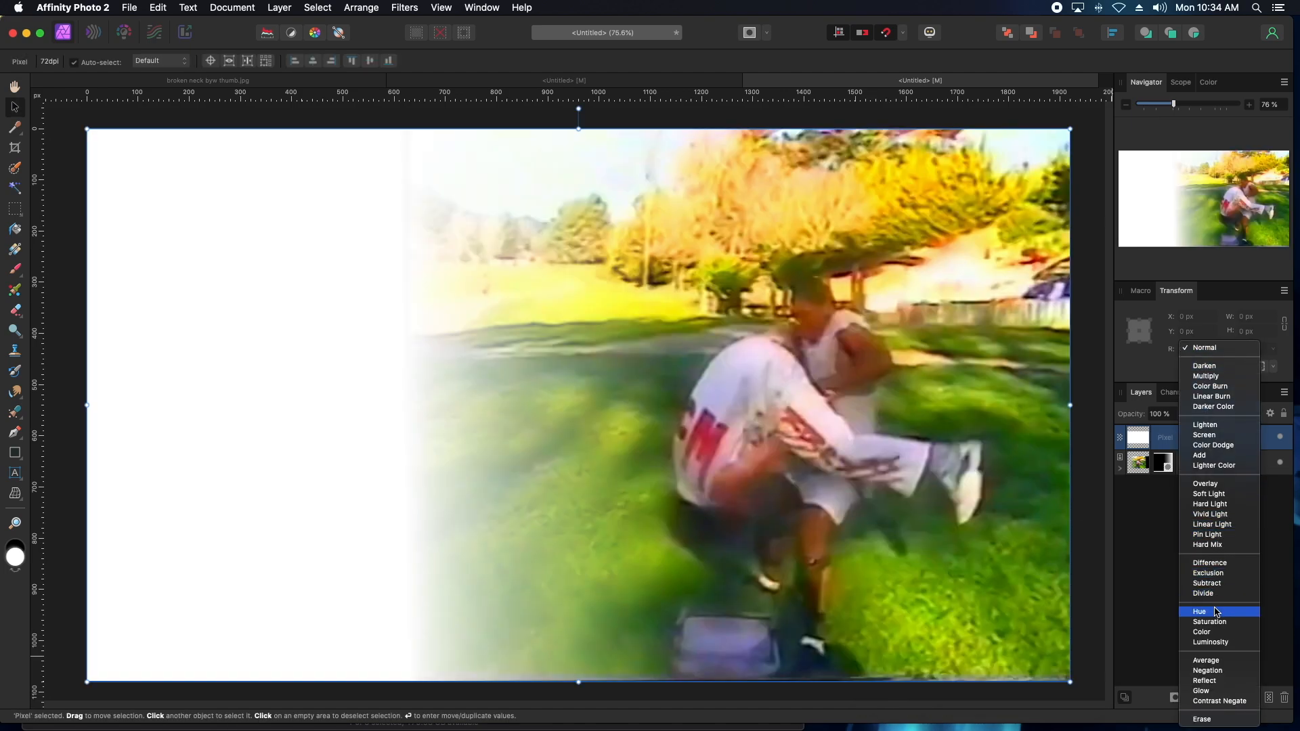
click(1215, 611)
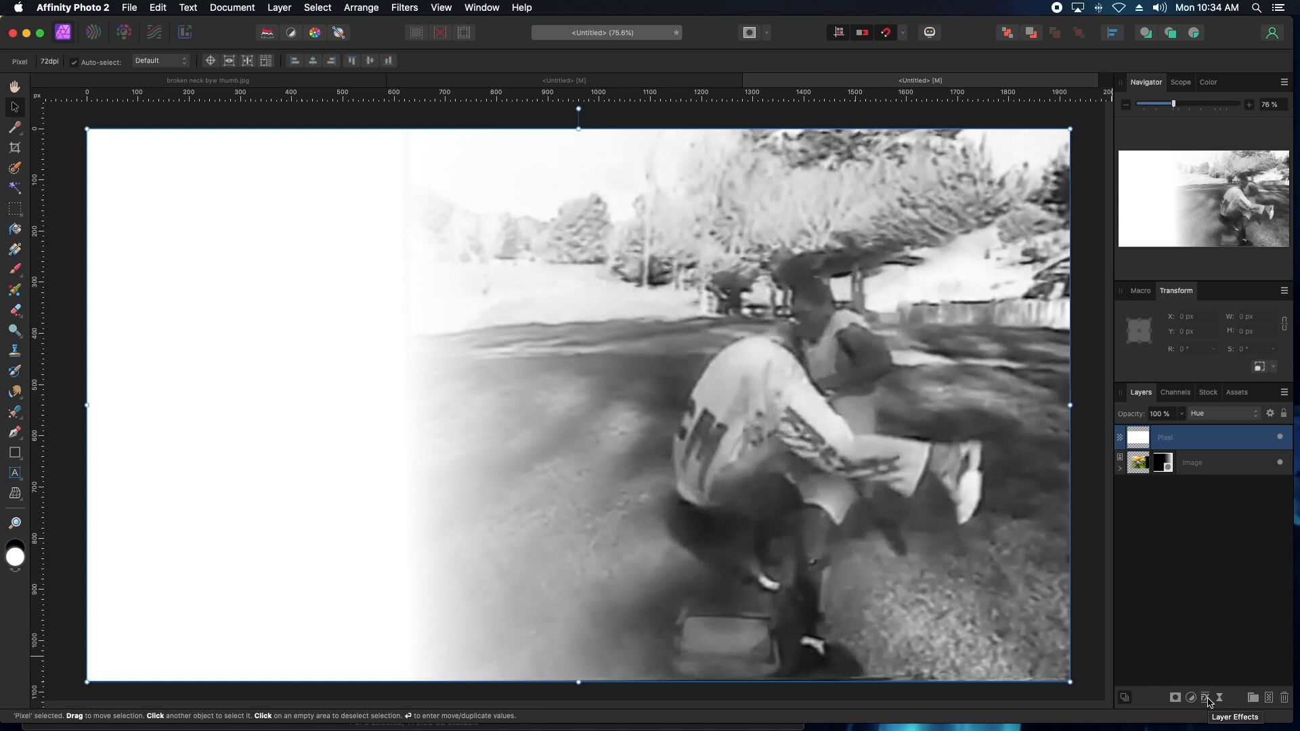
Add a Color Overlay effect to the white pixel layer and change the overlay colour to orange-red.
click(1205, 698)
click(43, 143)
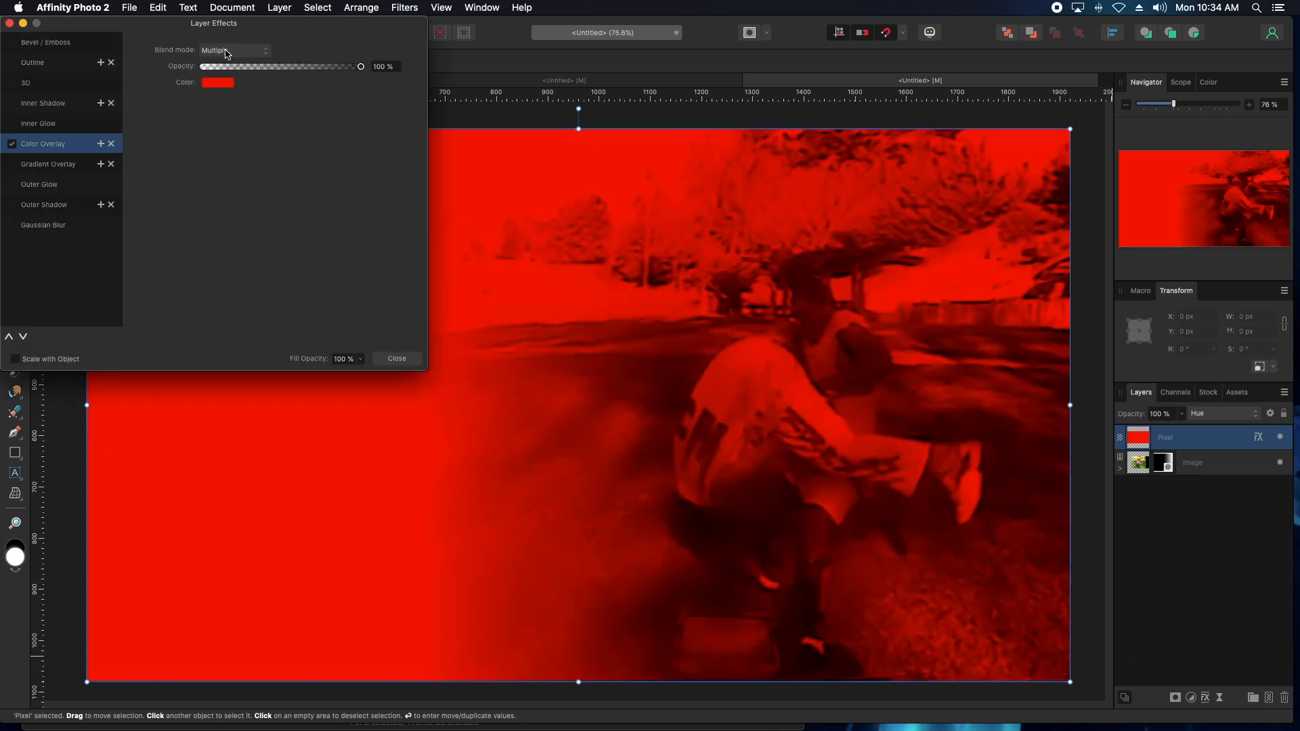
click(218, 84)
mouse_move(327, 197)
mouse_down()
mouse_move(297, 138)
mouse_move(256, 144)
mouse_move(216, 200)
mouse_move(225, 259)
mouse_move(314, 252)
mouse_move(340, 210)
mouse_up()
click(364, 254)
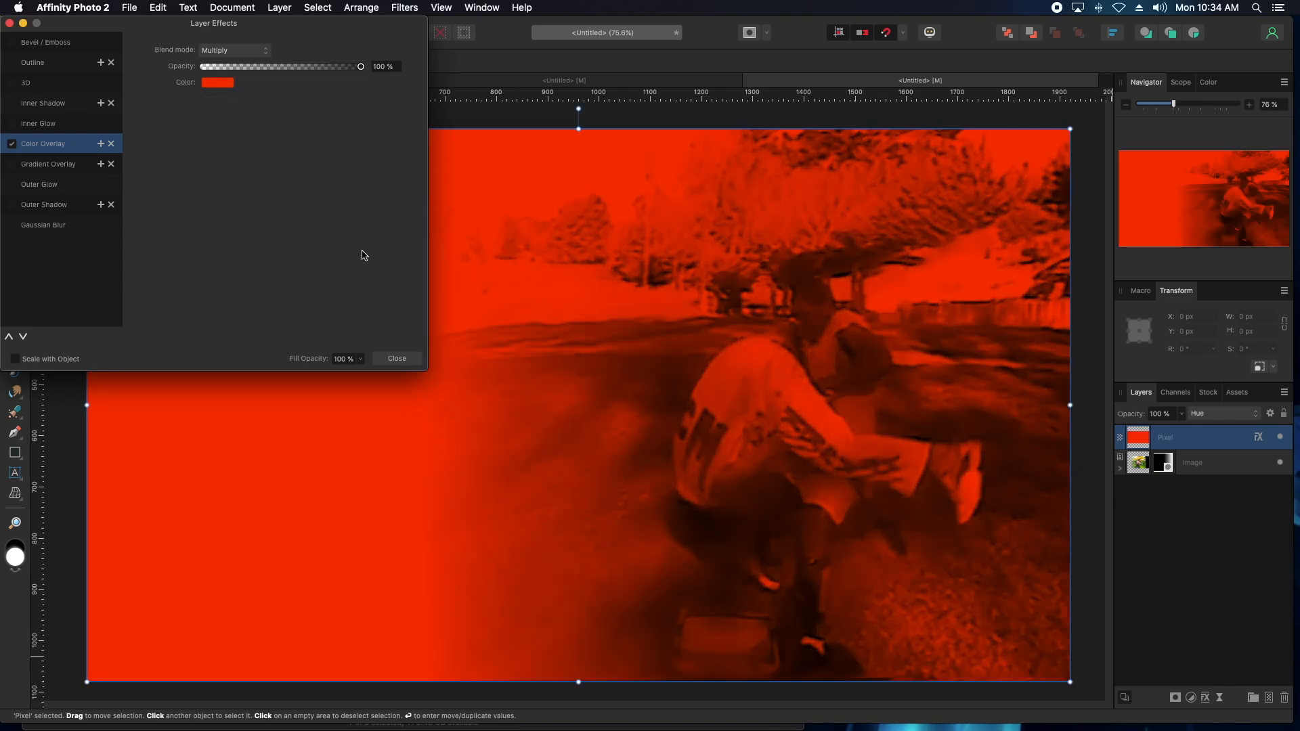
click(397, 358)
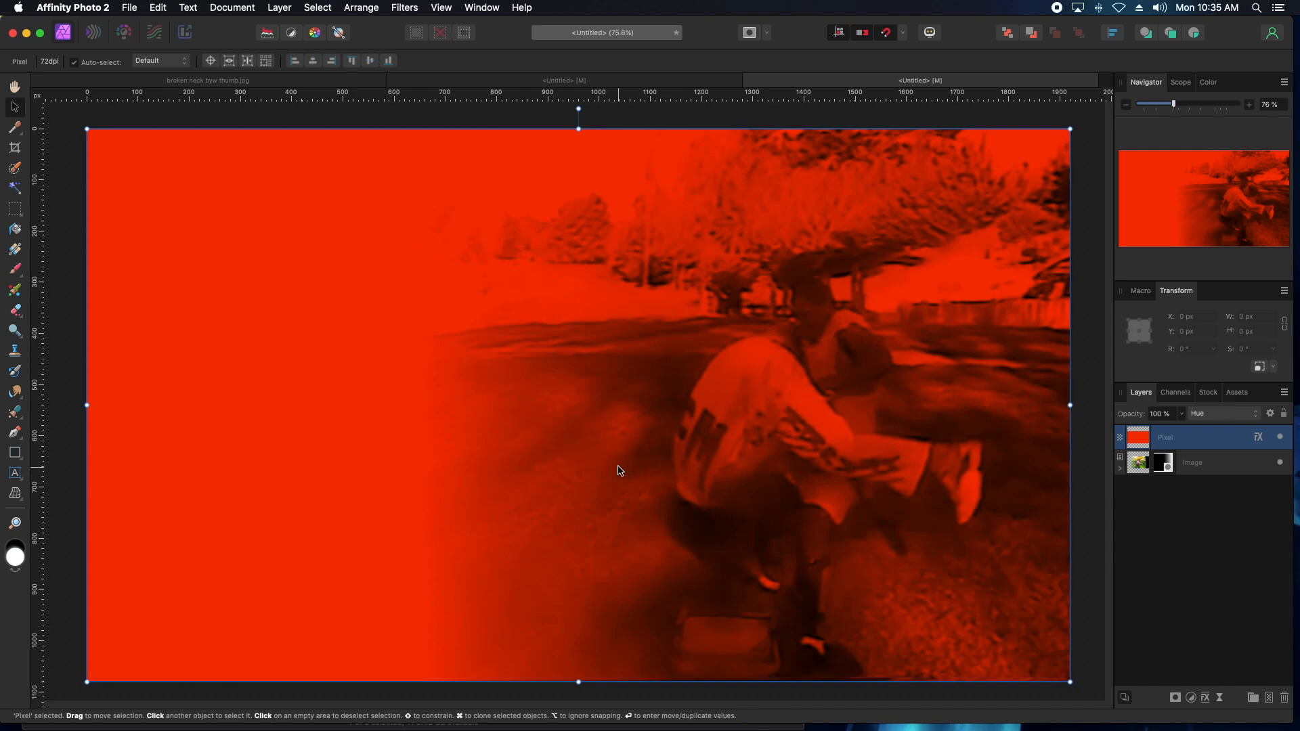
Switch to Chrome and open 123rf.com.
mouse_move(634, 727)
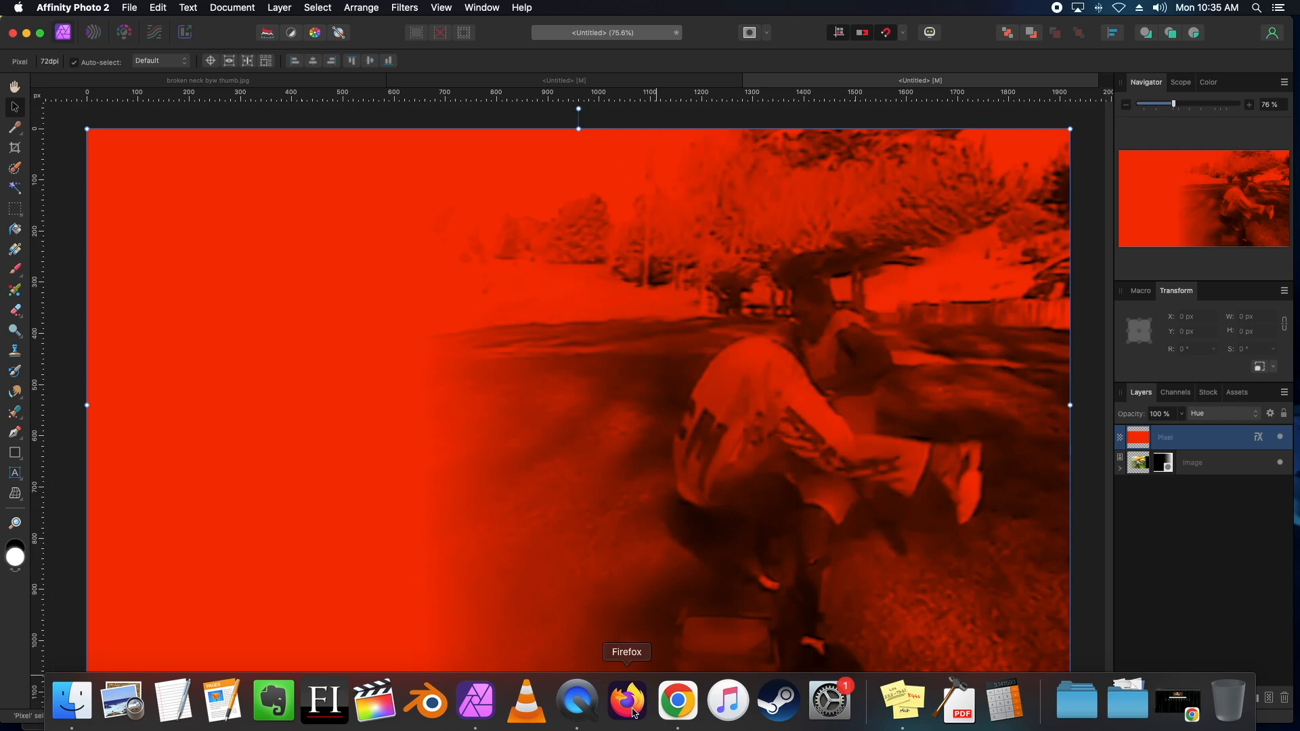
click(677, 703)
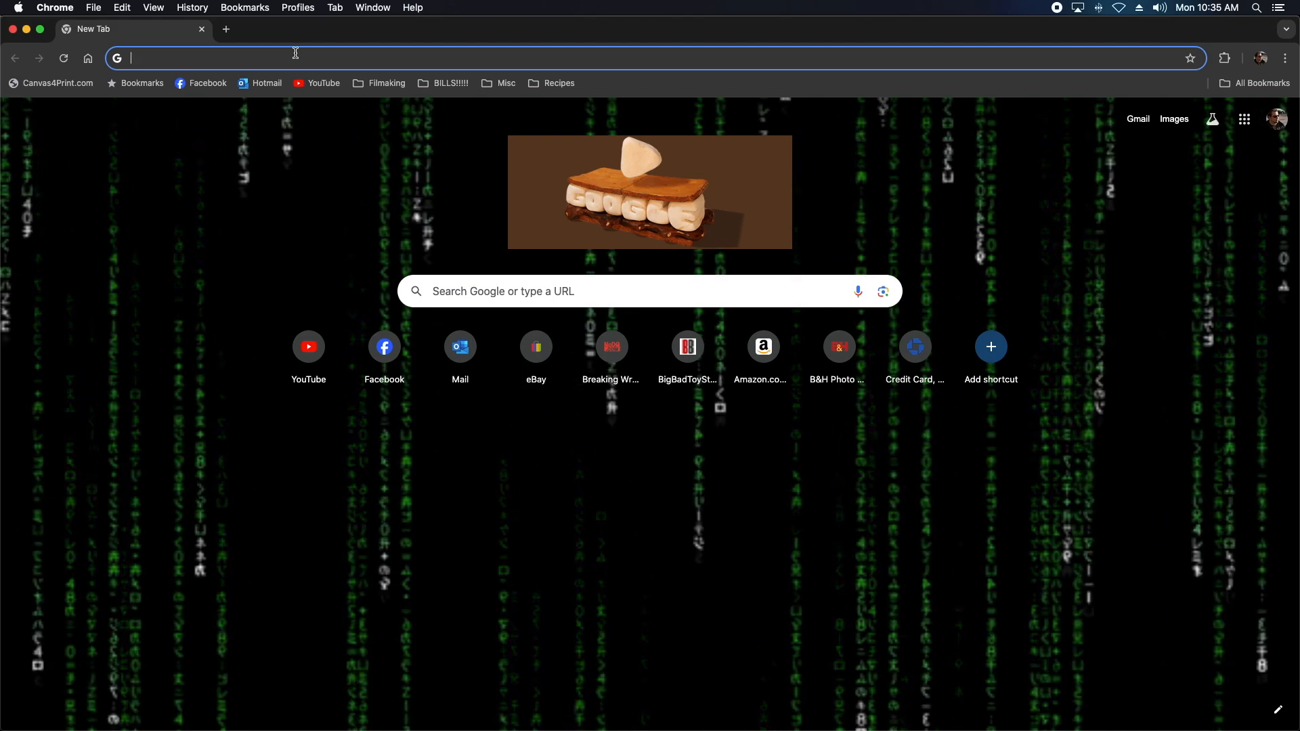
text(123rf.com)
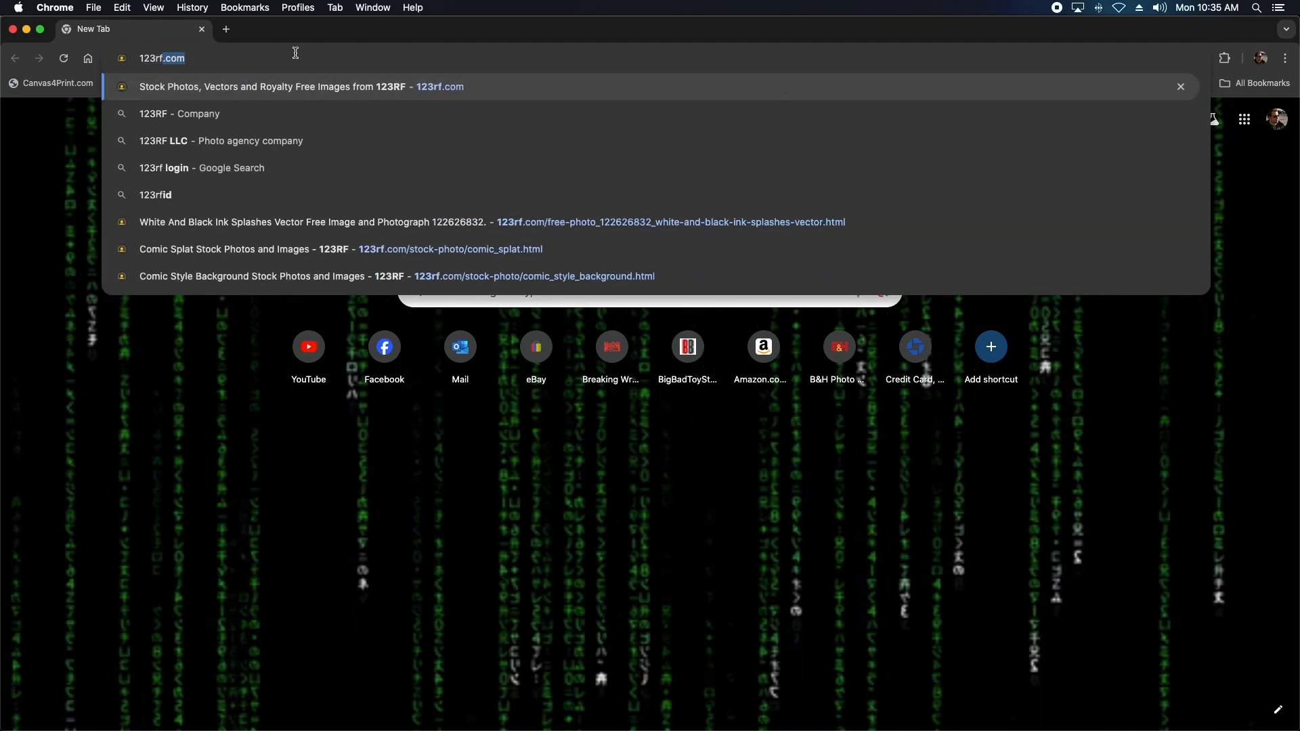
key(Return)
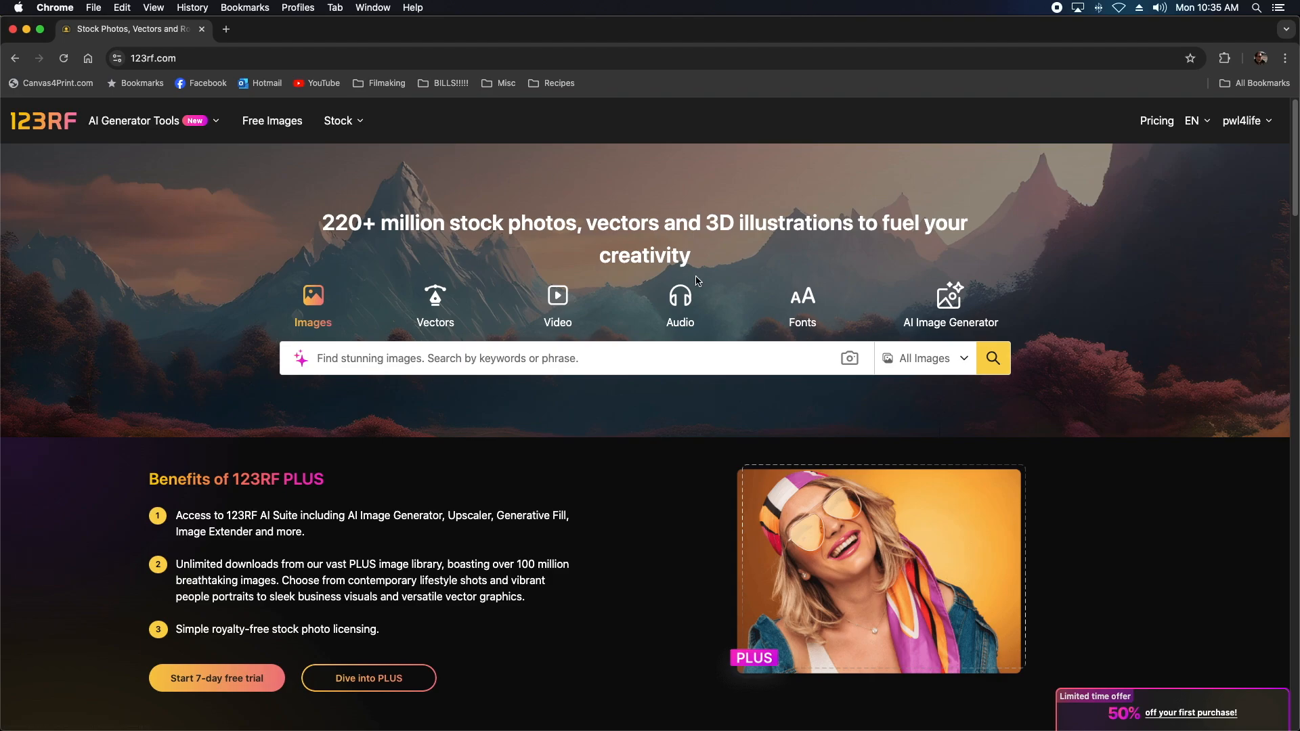
Search the stock images for "halftone pattern" and limit the results to the free collection.
click(420, 358)
text(halftone pattern)
key(Return)
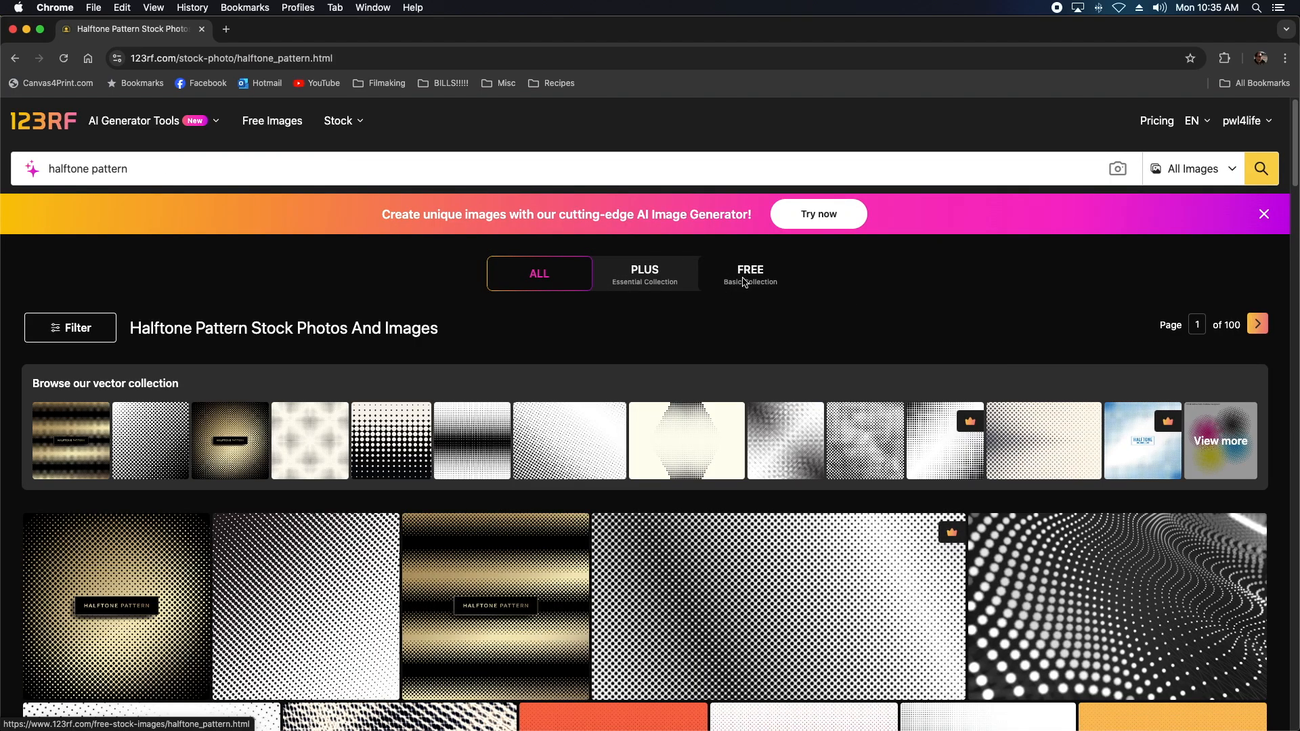
click(744, 281)
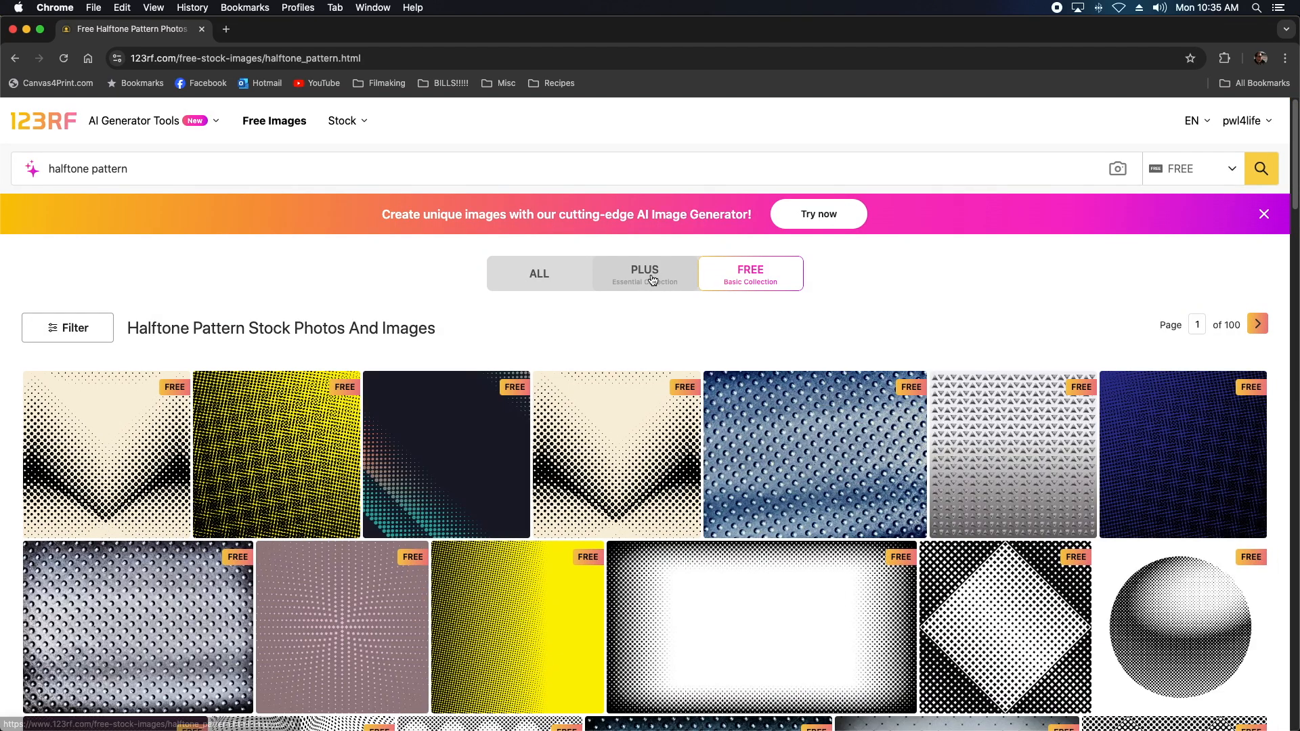
Open the free "Black and white halftone background vector" image and download it as a PNG.
scroll(1029, 298, down, 5)
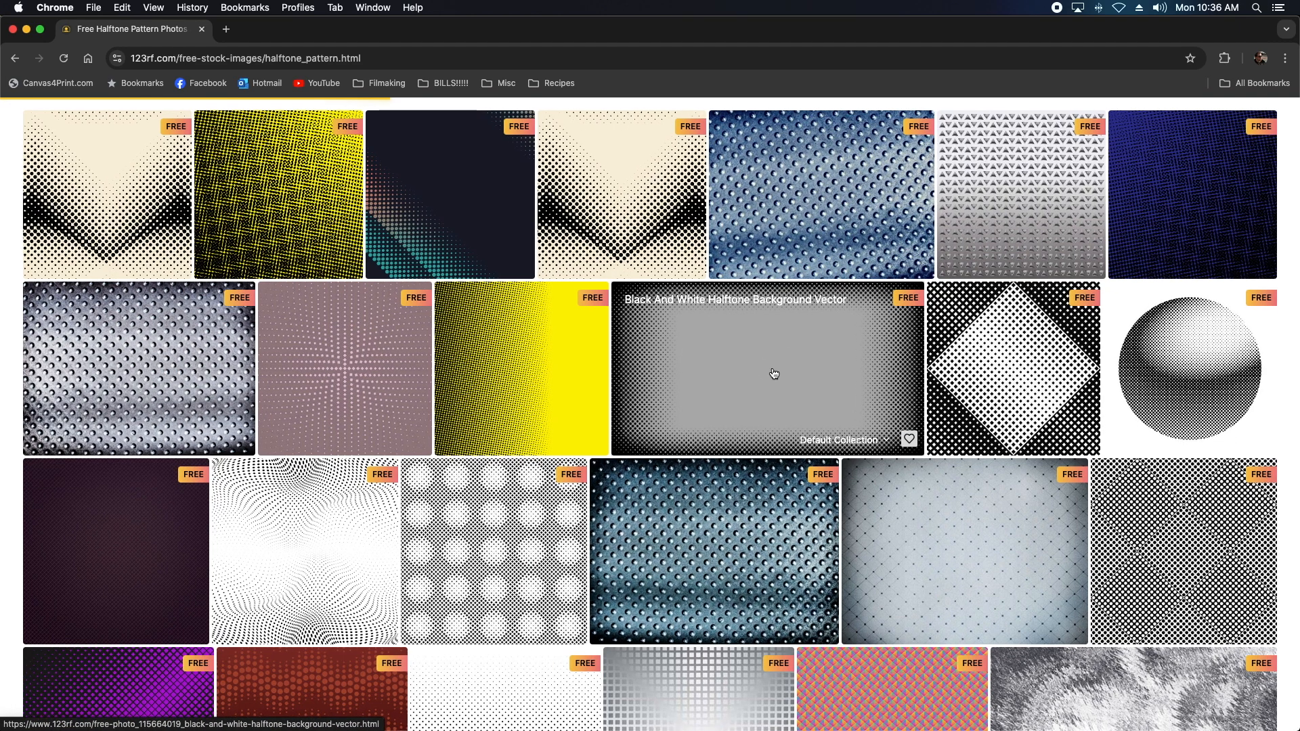
click(774, 373)
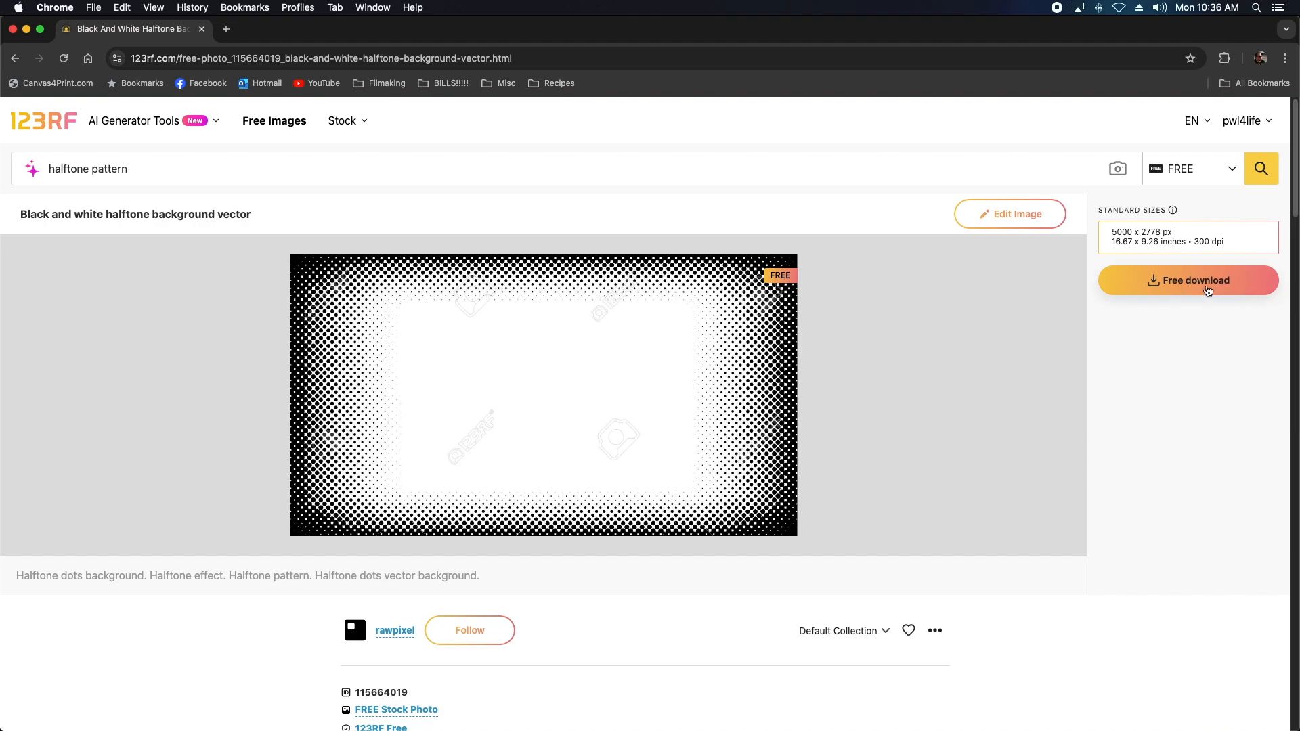
click(1206, 290)
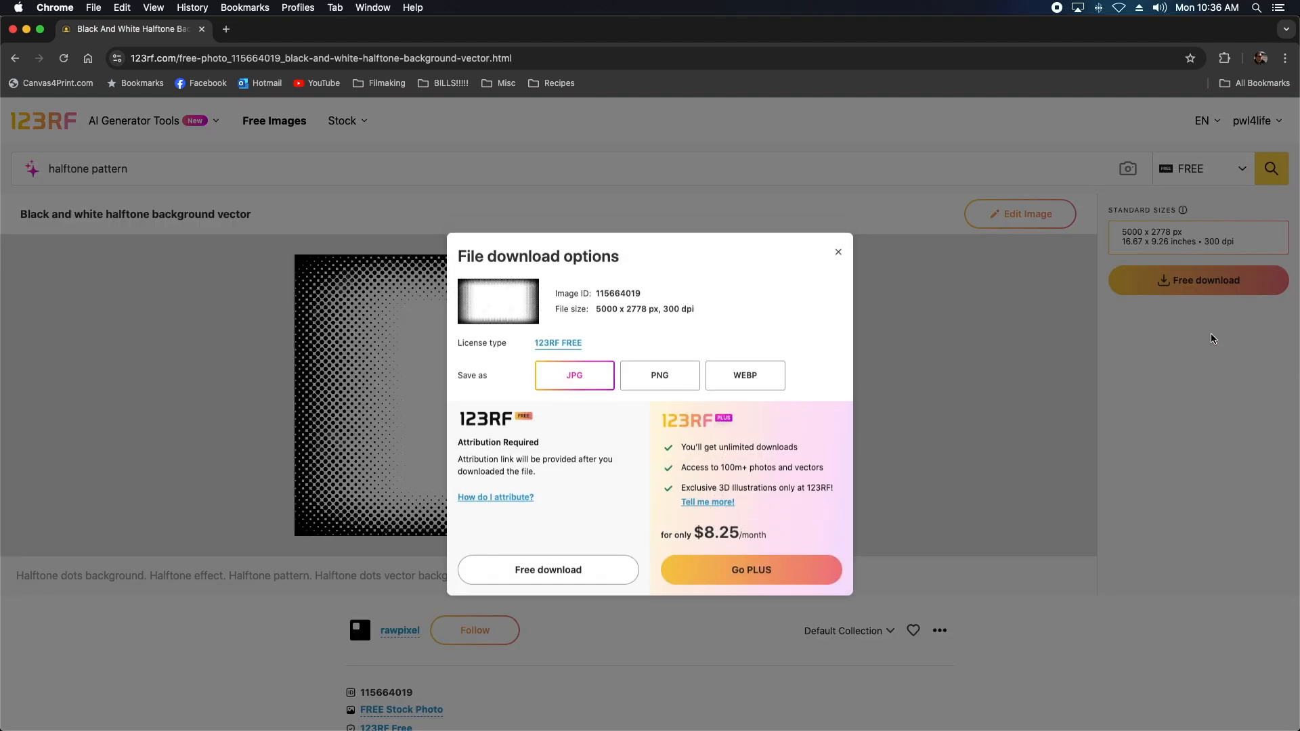
click(683, 380)
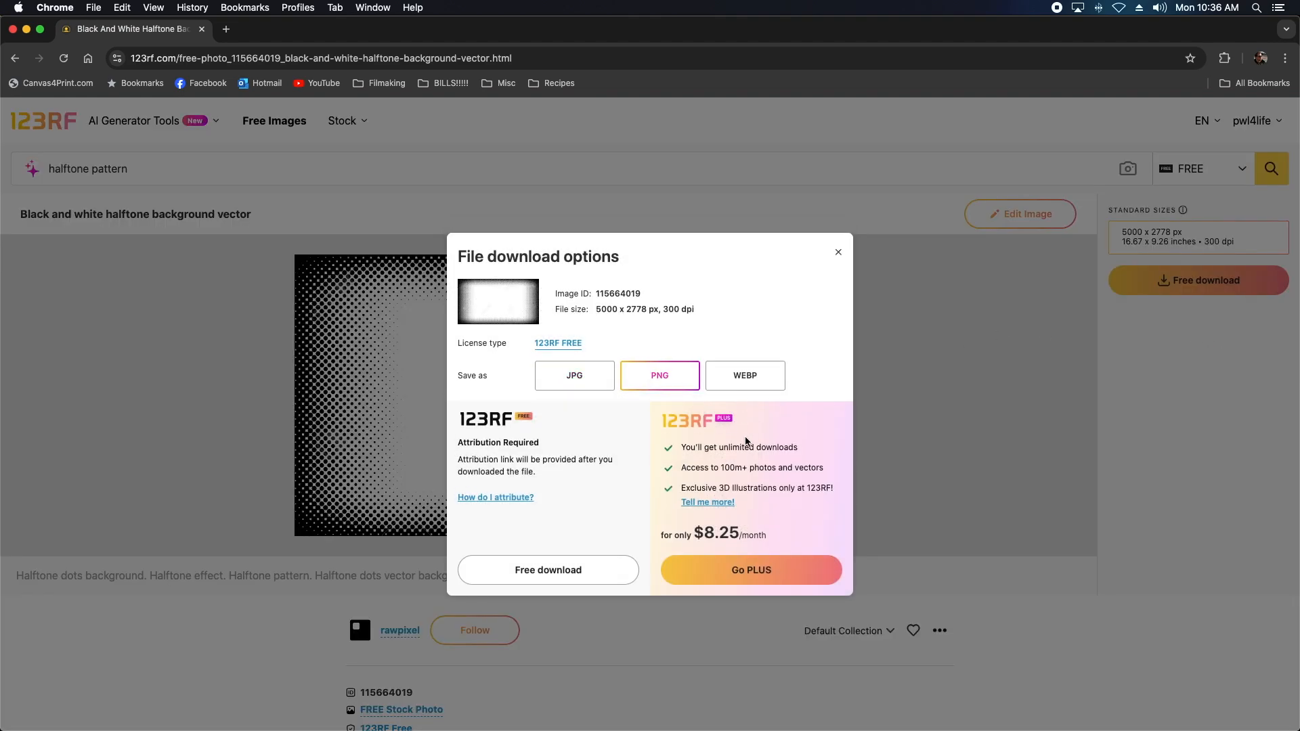
click(536, 569)
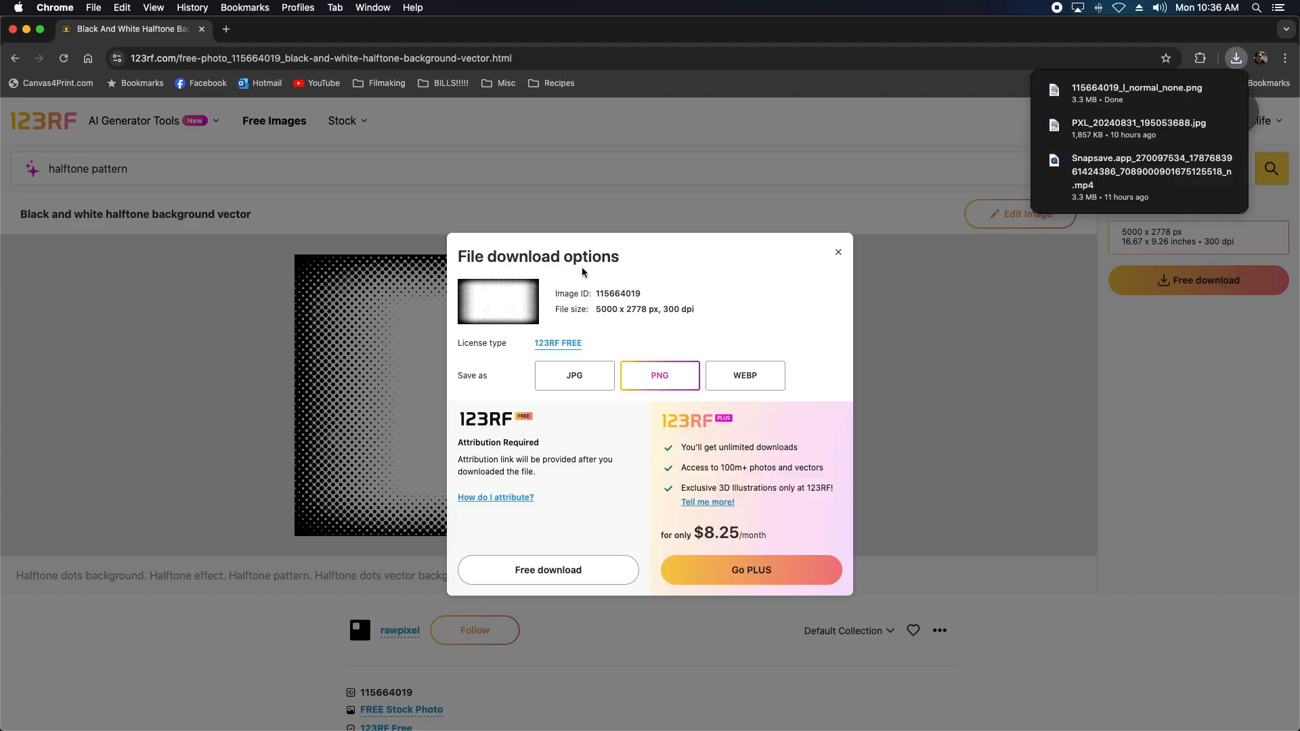
click(517, 570)
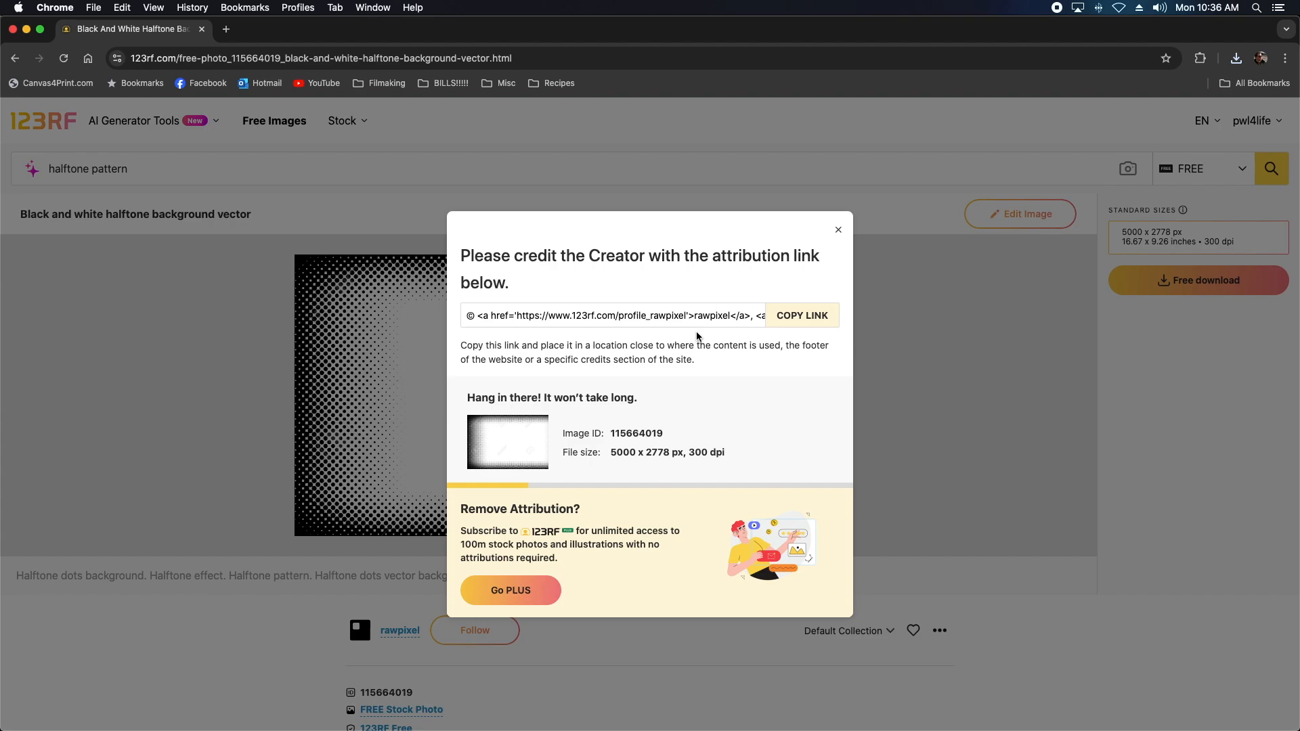
Paste the image's 123RF attribution link into a TextEdit document and minimise that document.
click(838, 230)
key(super+Tab)
text(© <a href='https://www.123rf.com/profile_rawpixel'>rawpixel</a>, <a href='https://www.123rf.com/free-images/'>123RF Free Images</a>)
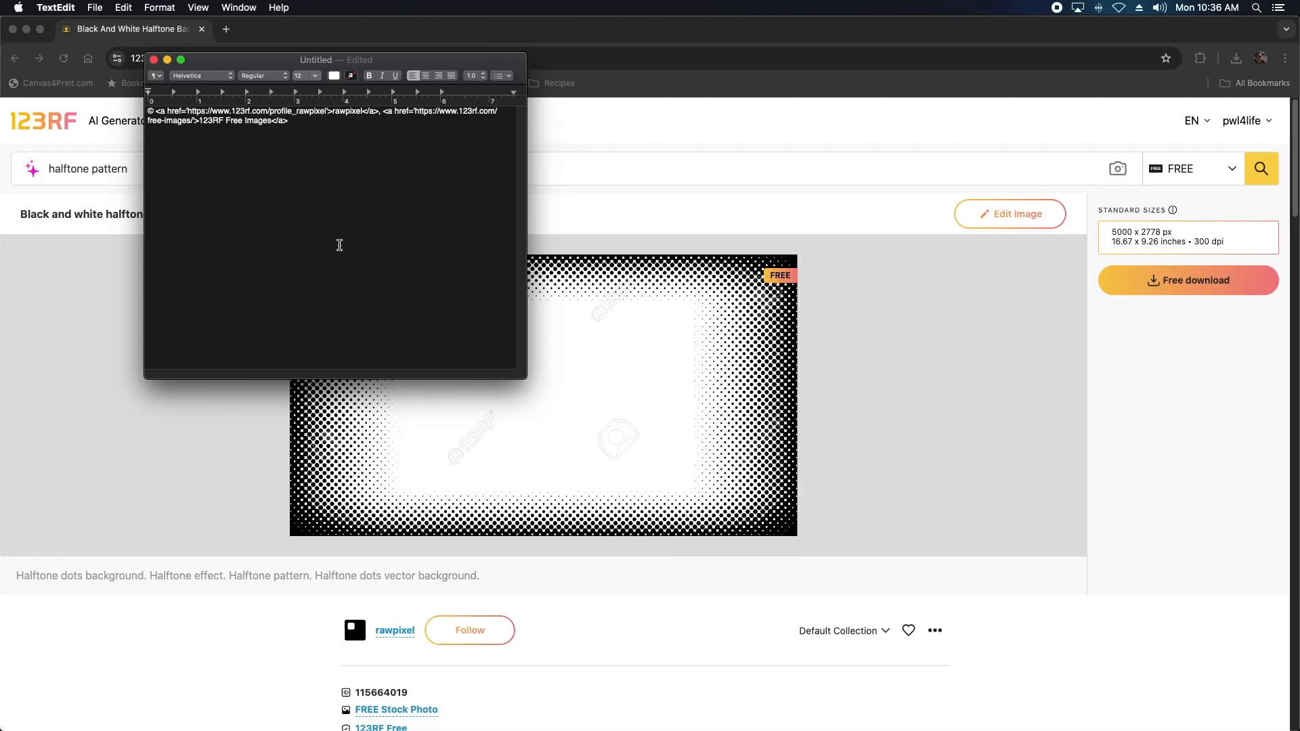
click(167, 59)
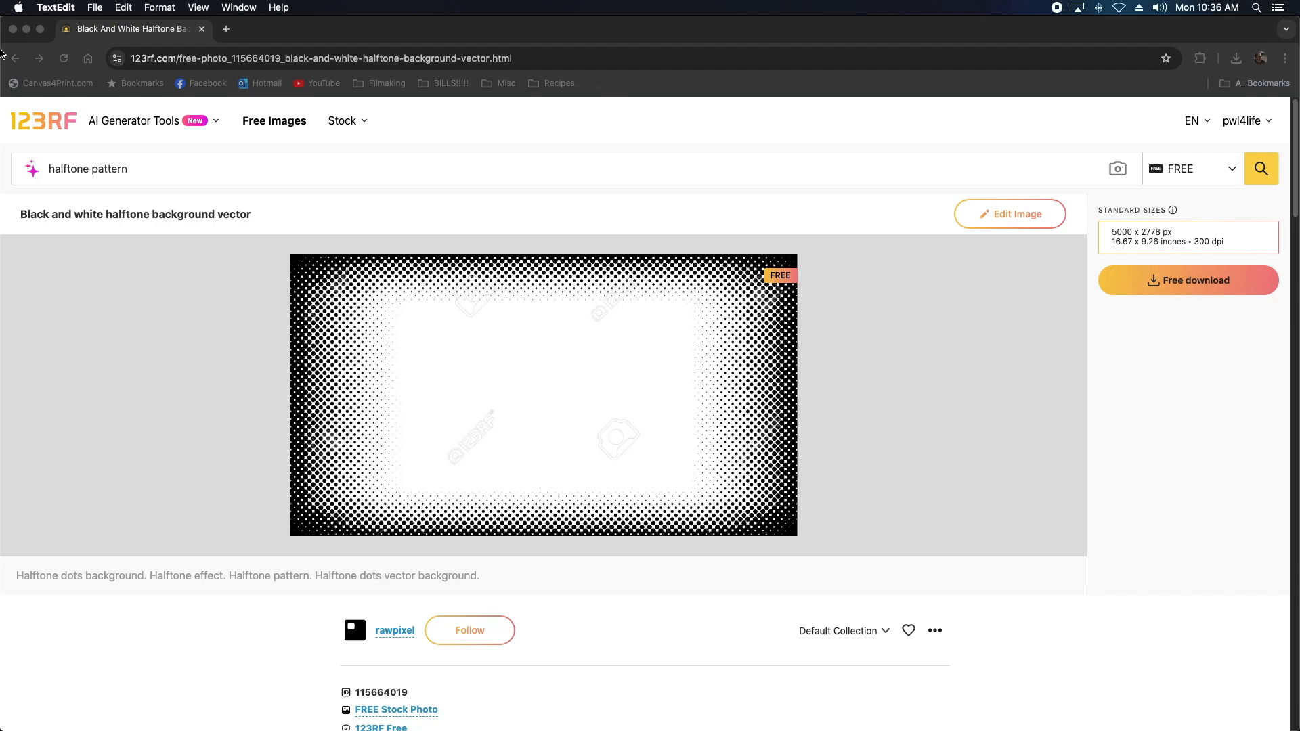
Switch to Affinity Photo and place the downloaded halftone PNG from Downloads into the thumbnail document.
click(25, 29)
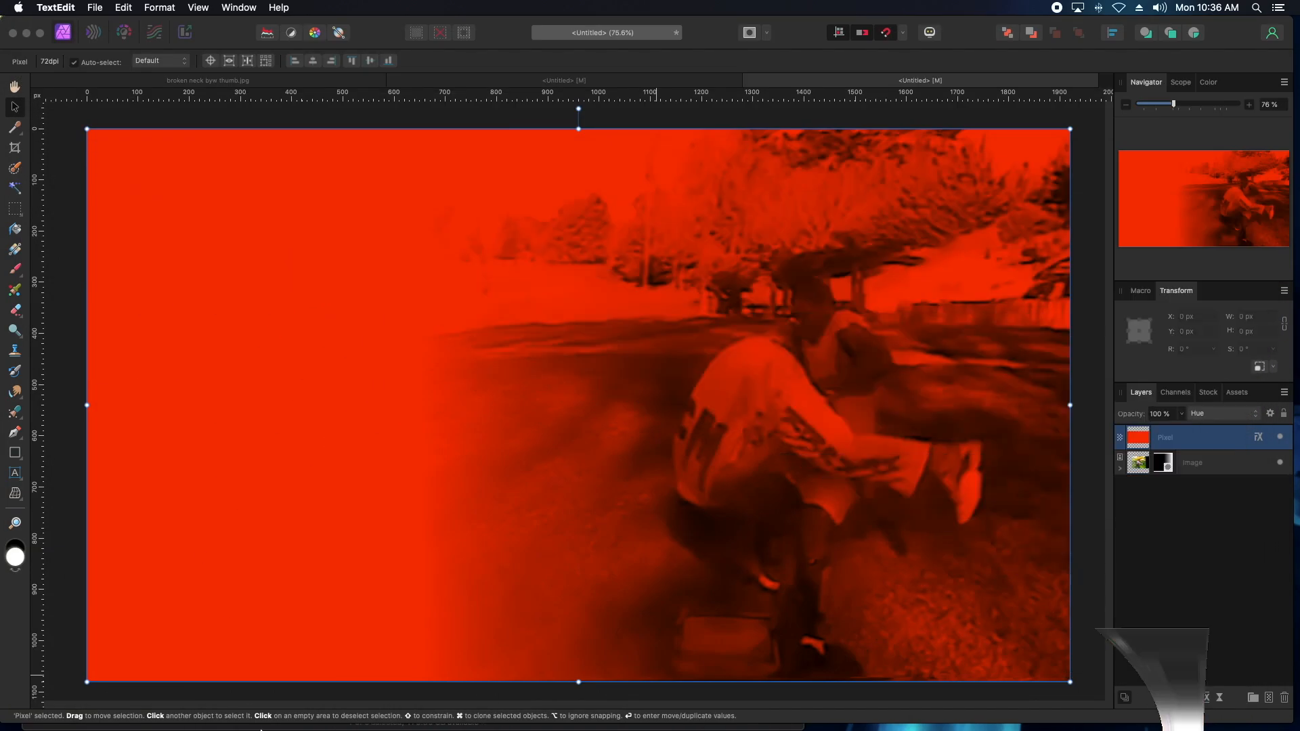
click(132, 7)
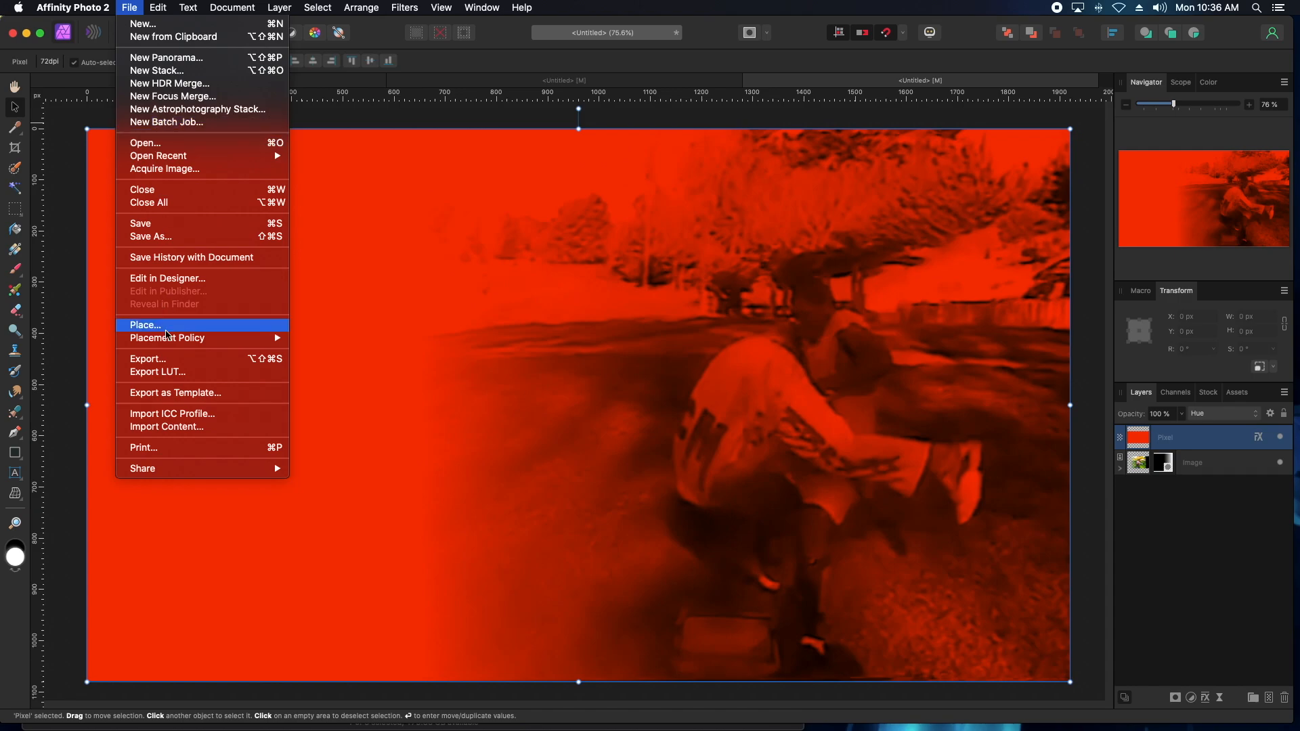
click(166, 330)
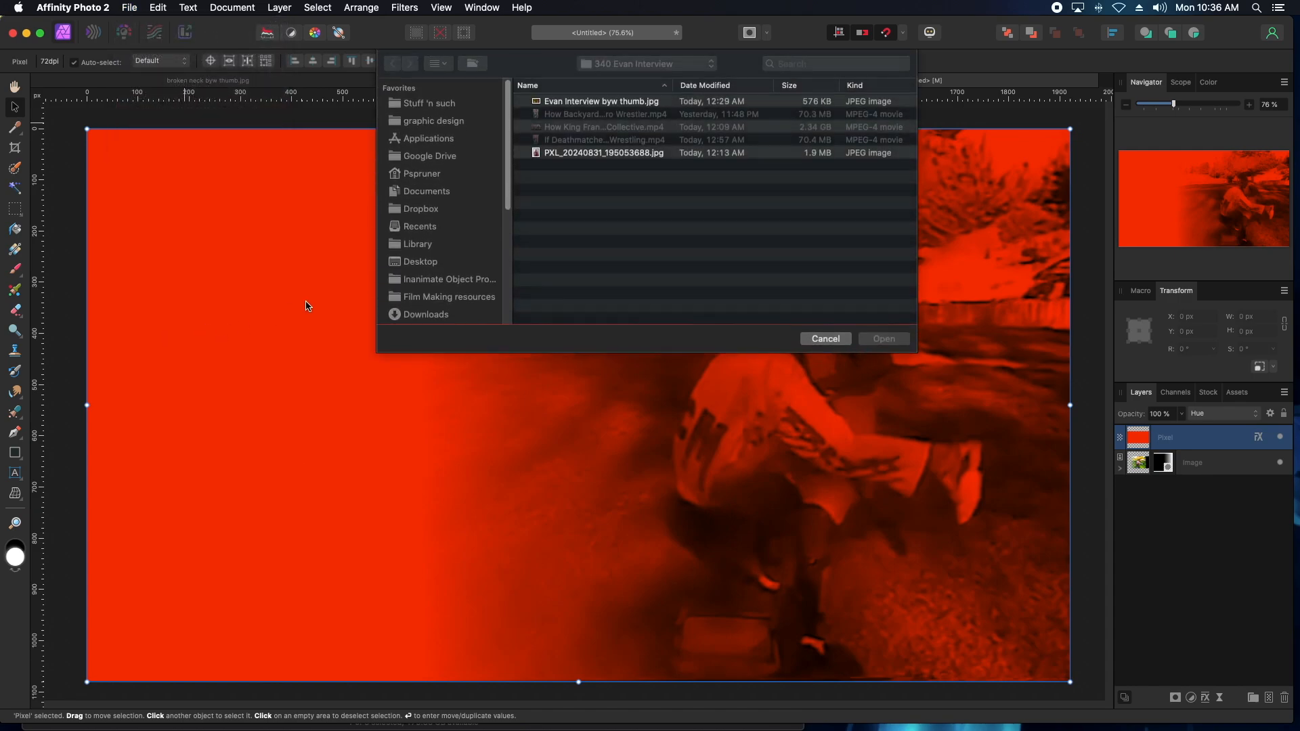
click(428, 312)
click(596, 100)
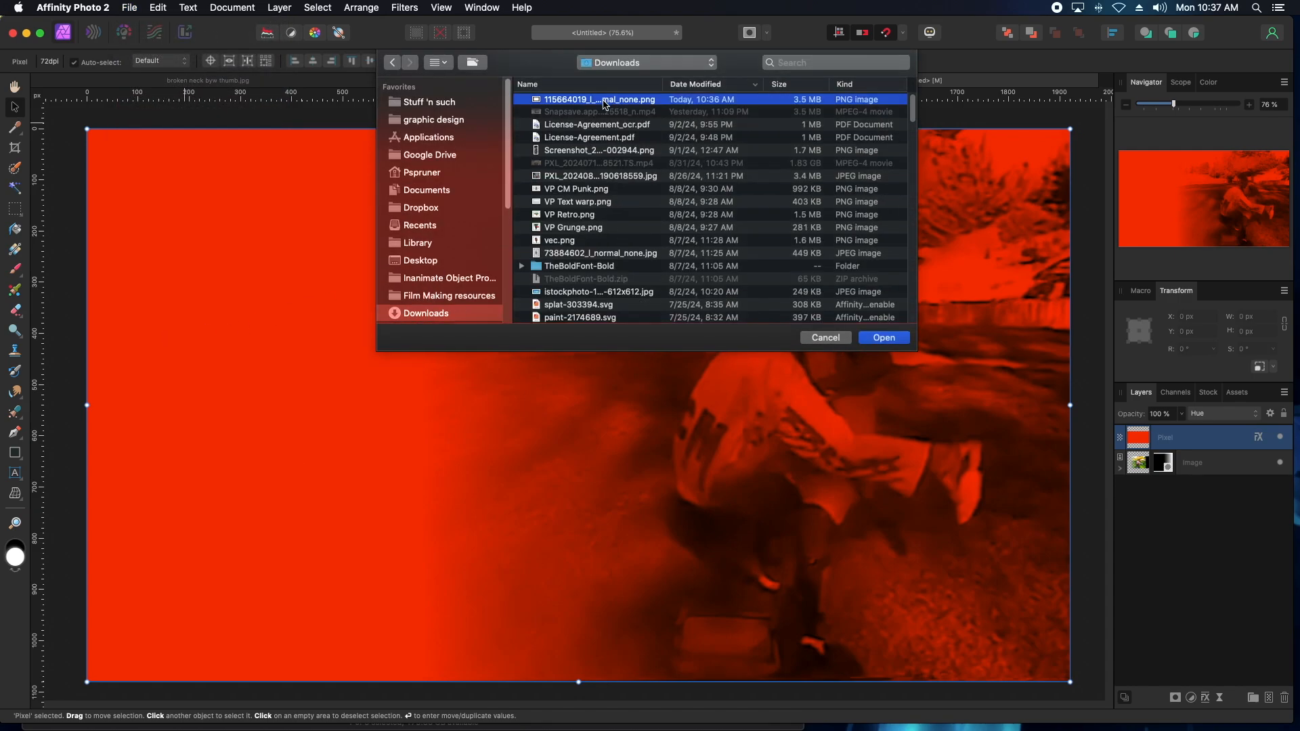
key(Return)
click(531, 279)
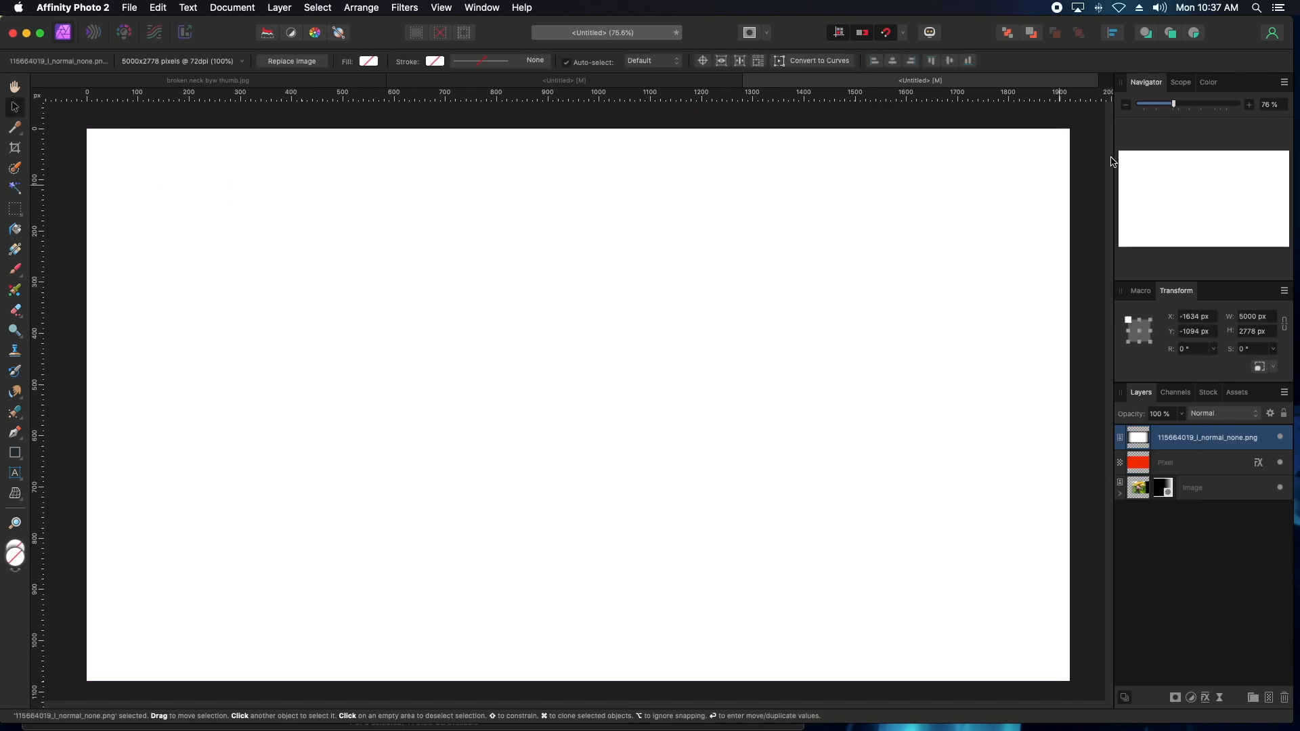
Resize the halftone image to fill the 1920 × 1080 px canvas and set its blend mode to Multiply.
click(1126, 105)
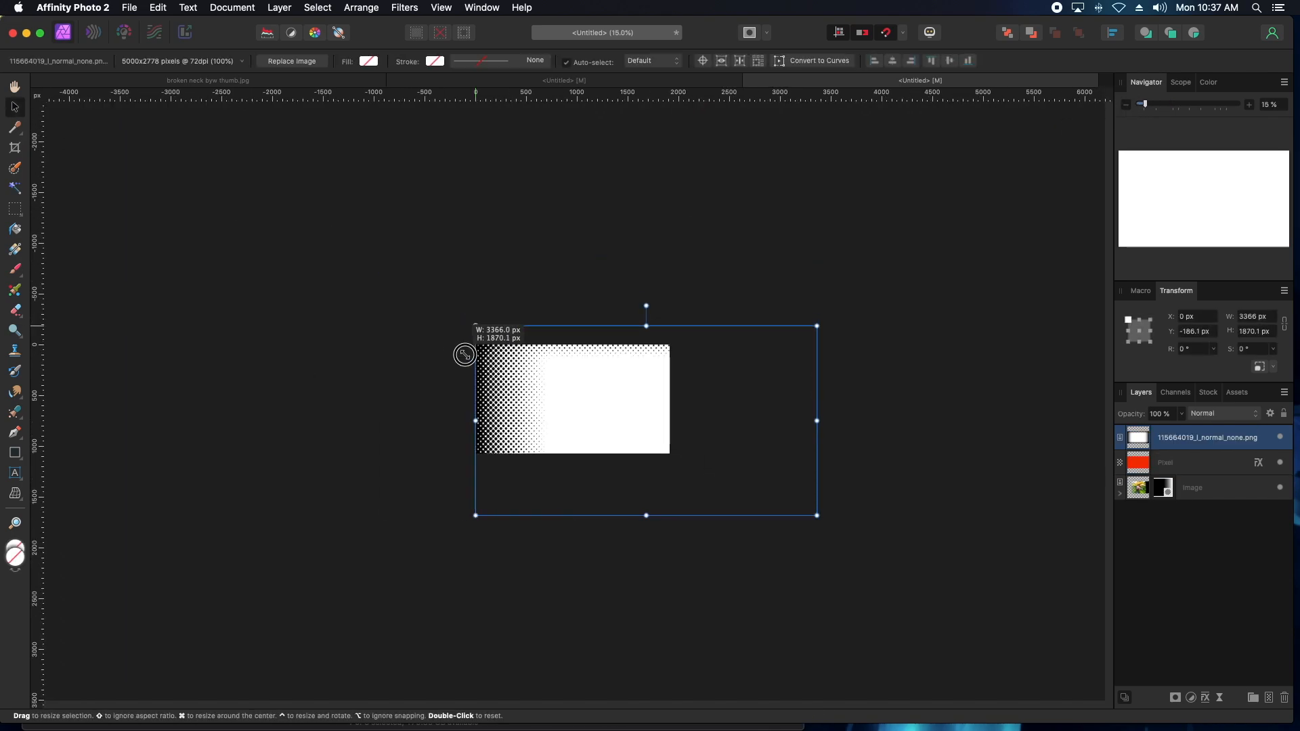
key(super+0)
click(1219, 415)
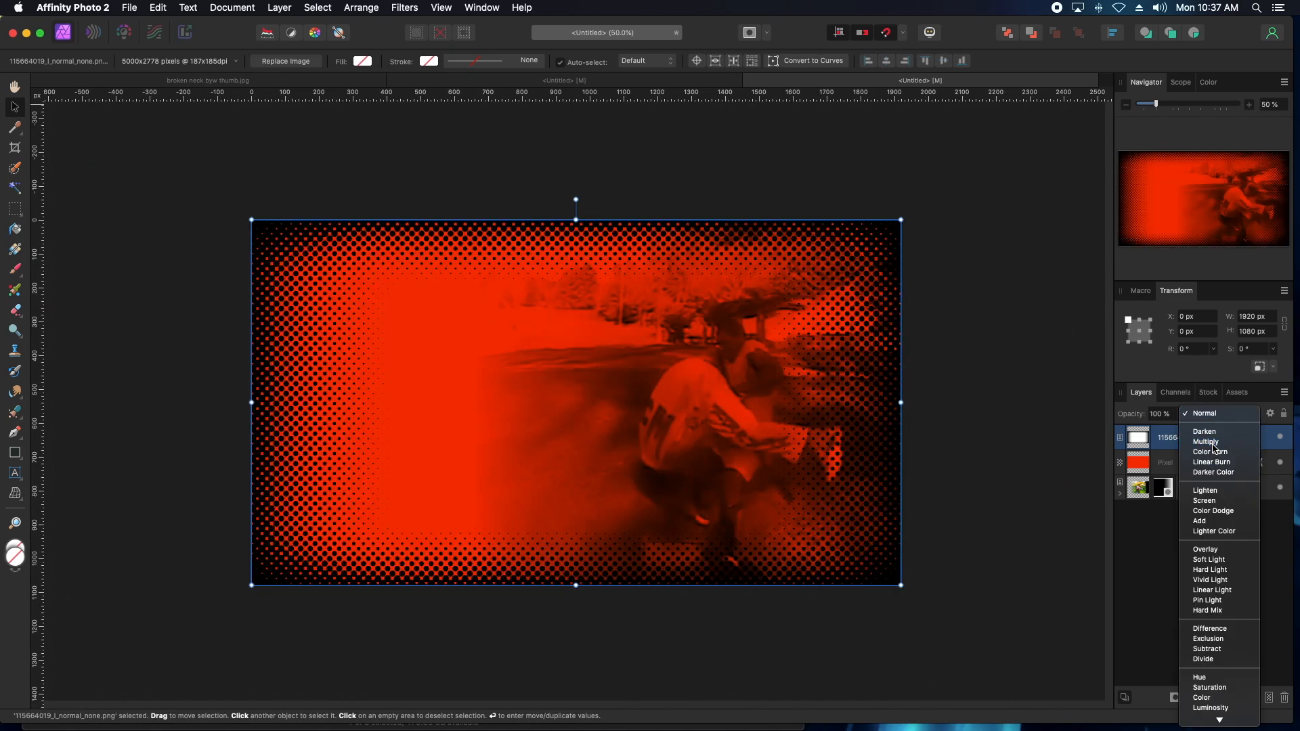
click(1212, 442)
click(995, 504)
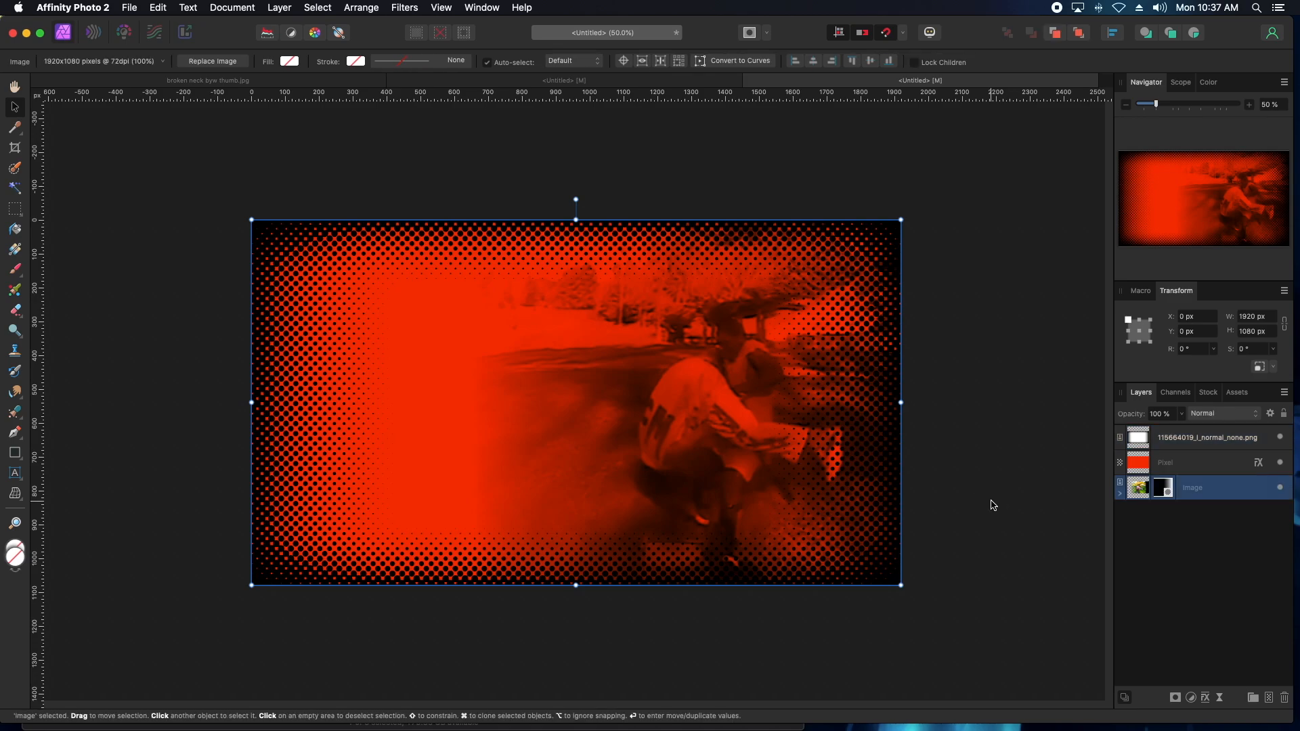
click(1000, 656)
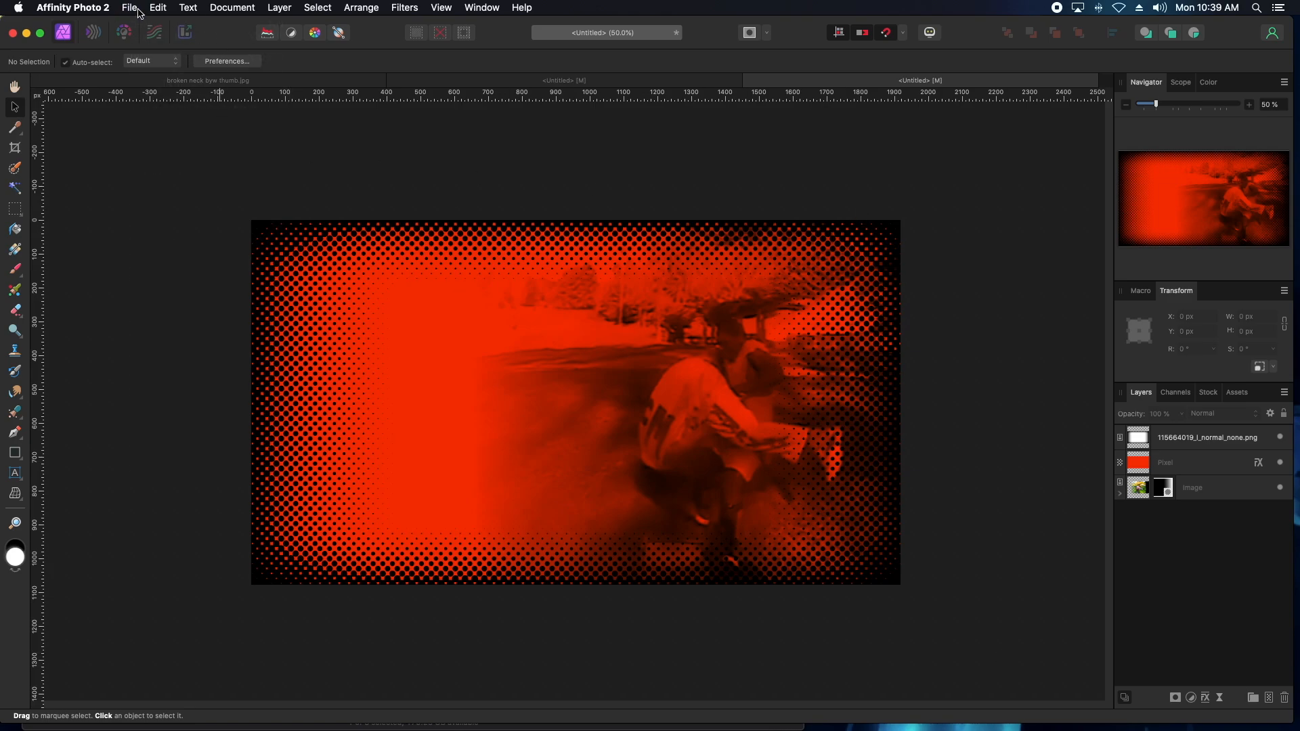
Place BYW Logo.png and scale it down to 384 × 216 px in the canvas's lower-left corner.
click(130, 7)
click(144, 330)
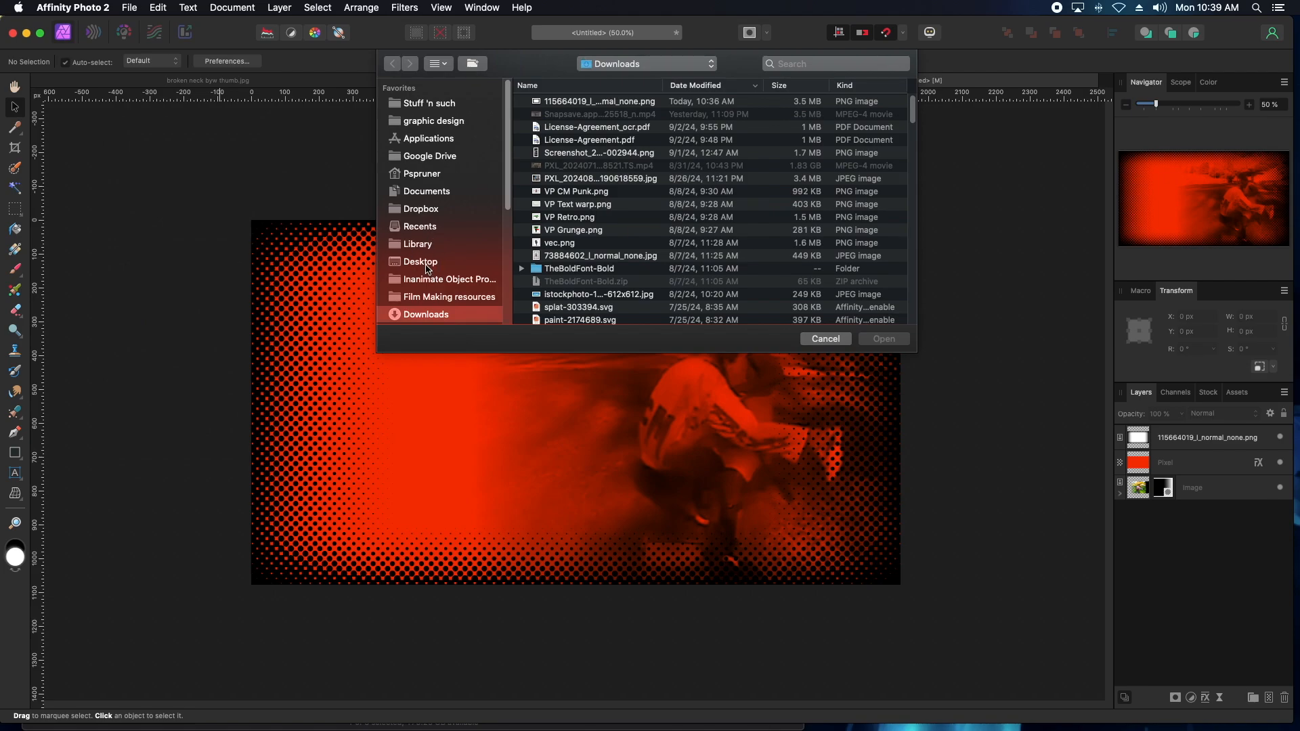
click(425, 265)
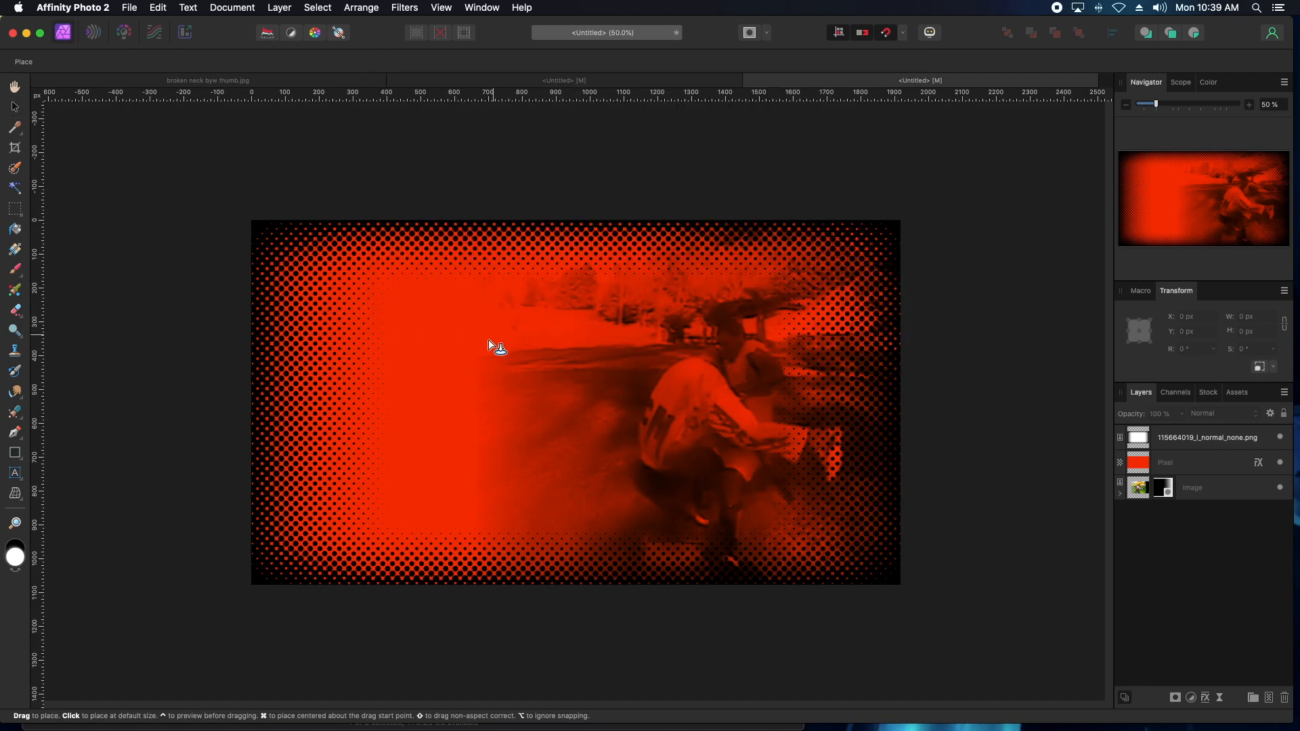
click(488, 339)
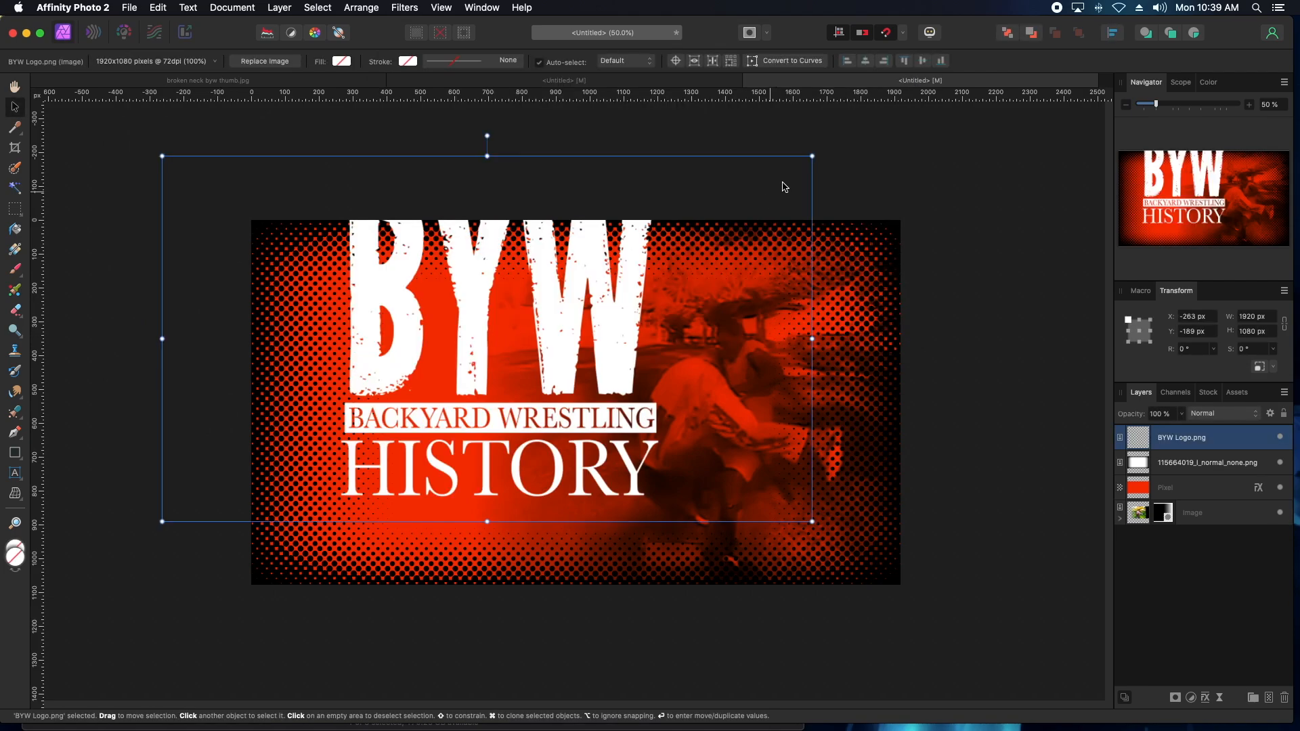
drag(809, 160, 336, 532)
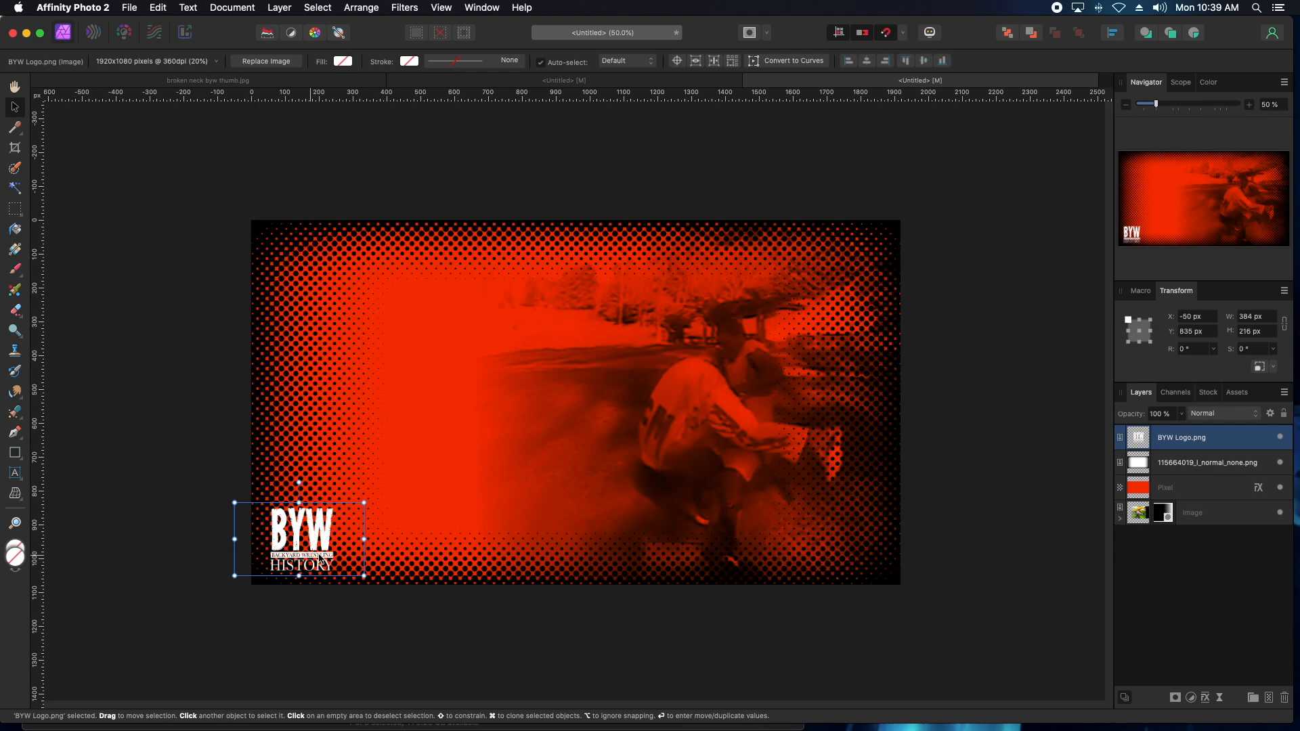
click(346, 603)
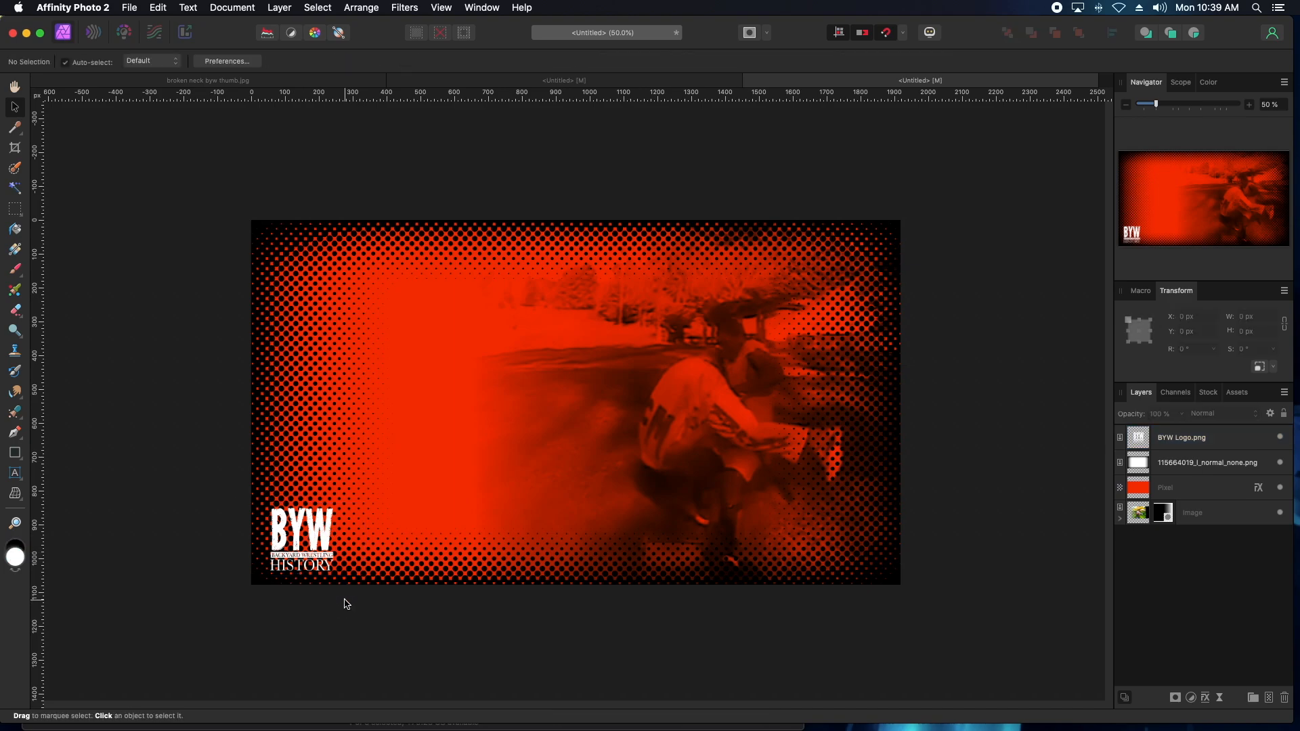
Give the BYW logo an Outer Shadow with 100% opacity, a 1.9 px radius and a 6.4 px offset.
click(298, 560)
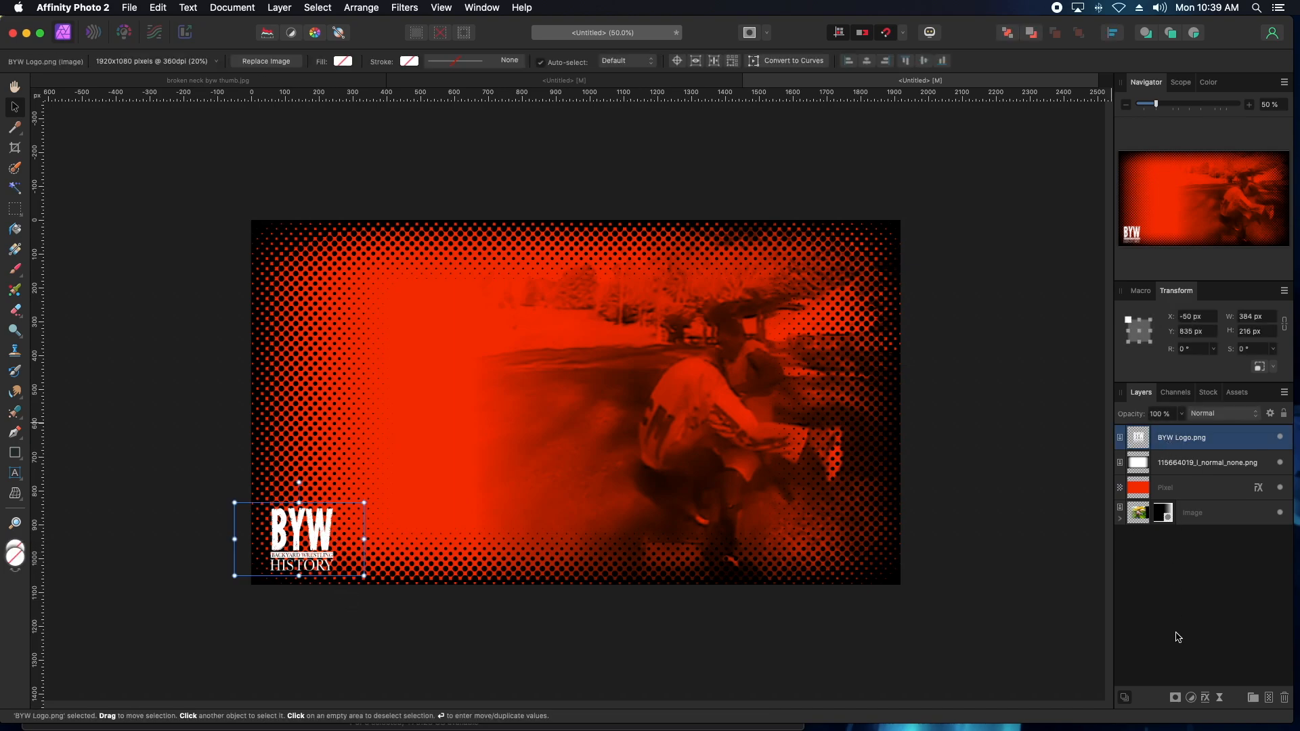
click(1207, 699)
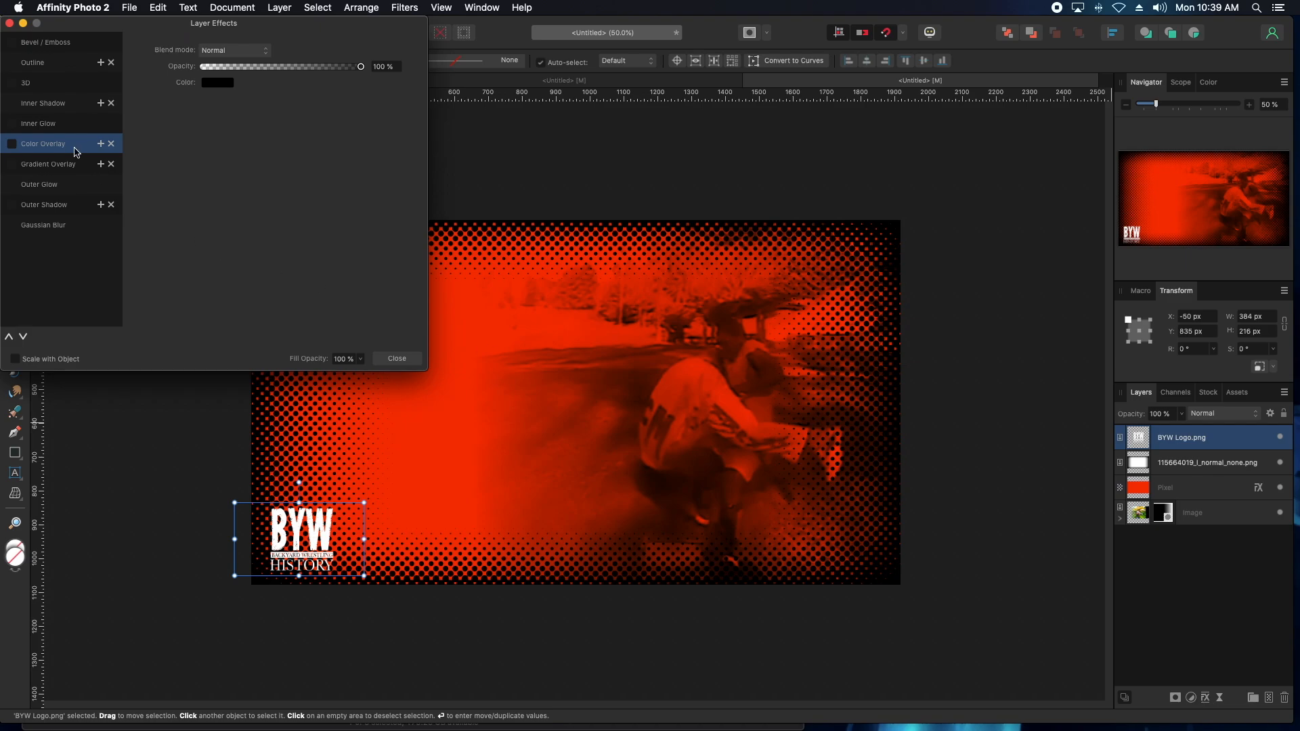
click(12, 205)
click(35, 212)
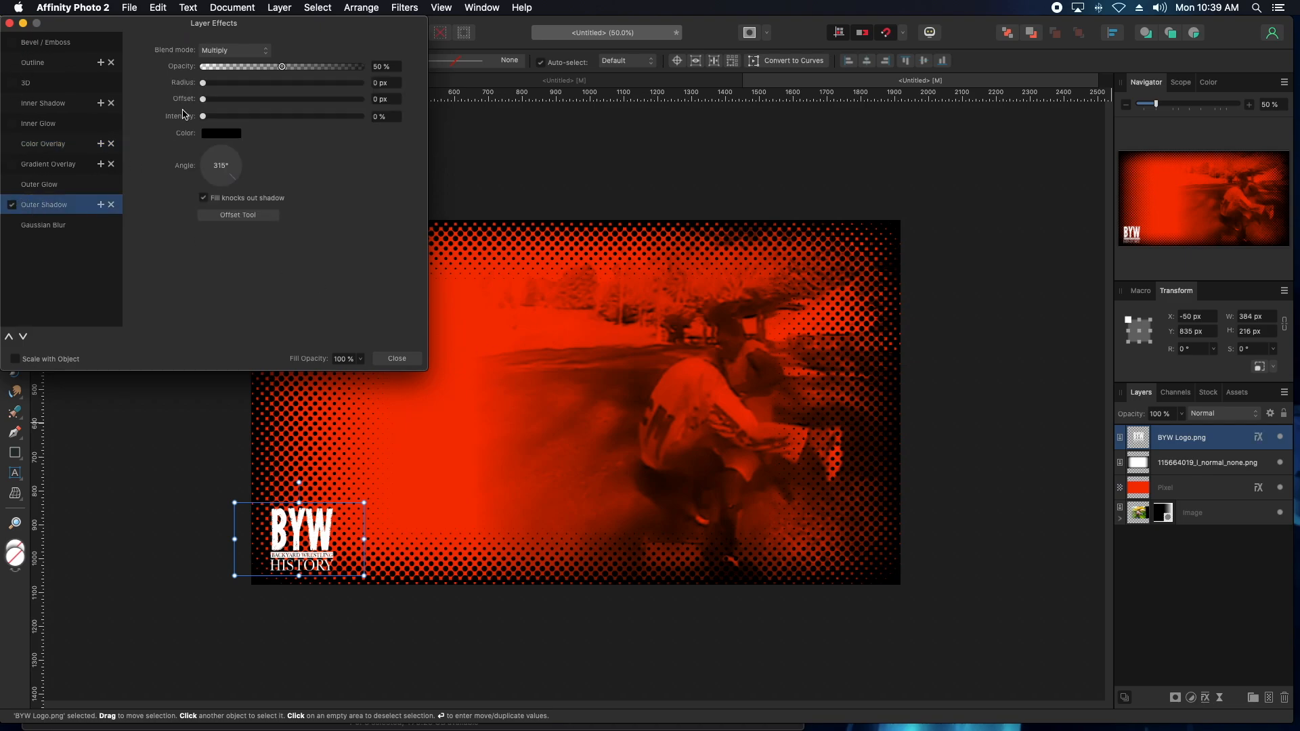
drag(286, 69, 363, 67)
drag(203, 83, 258, 101)
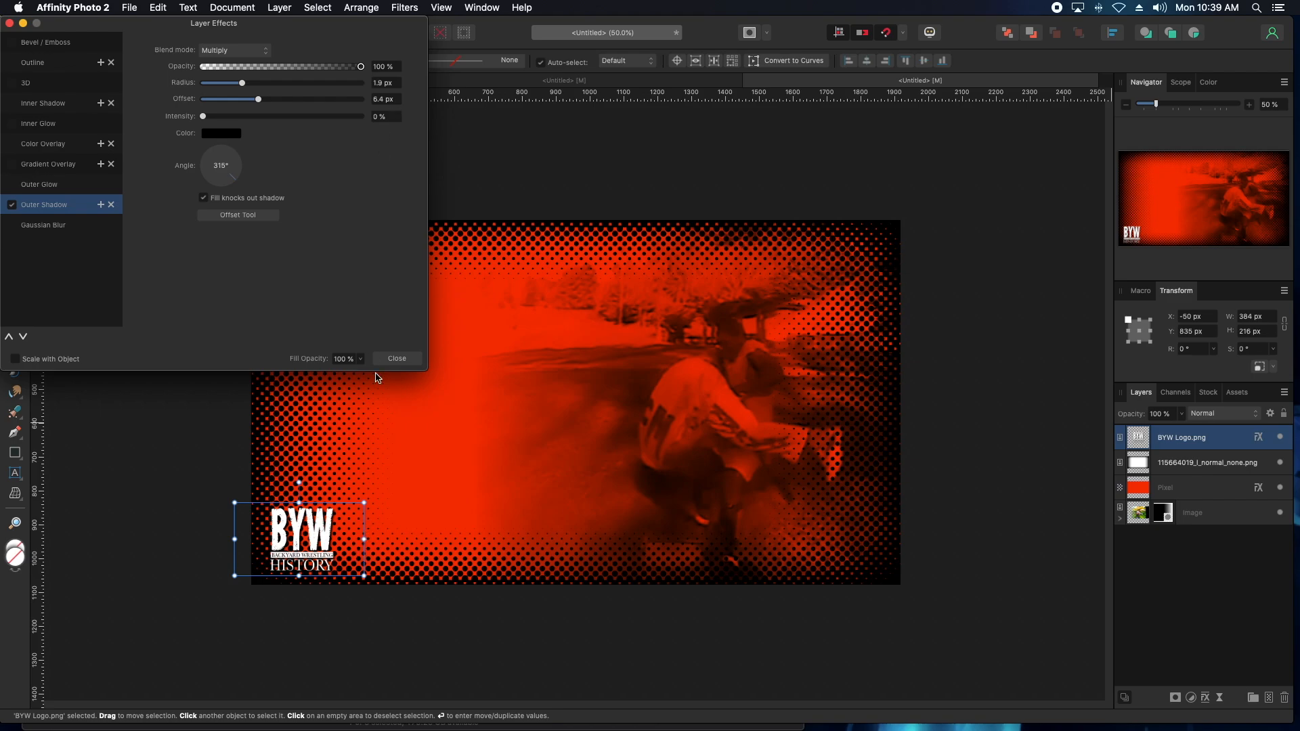
click(397, 358)
click(161, 440)
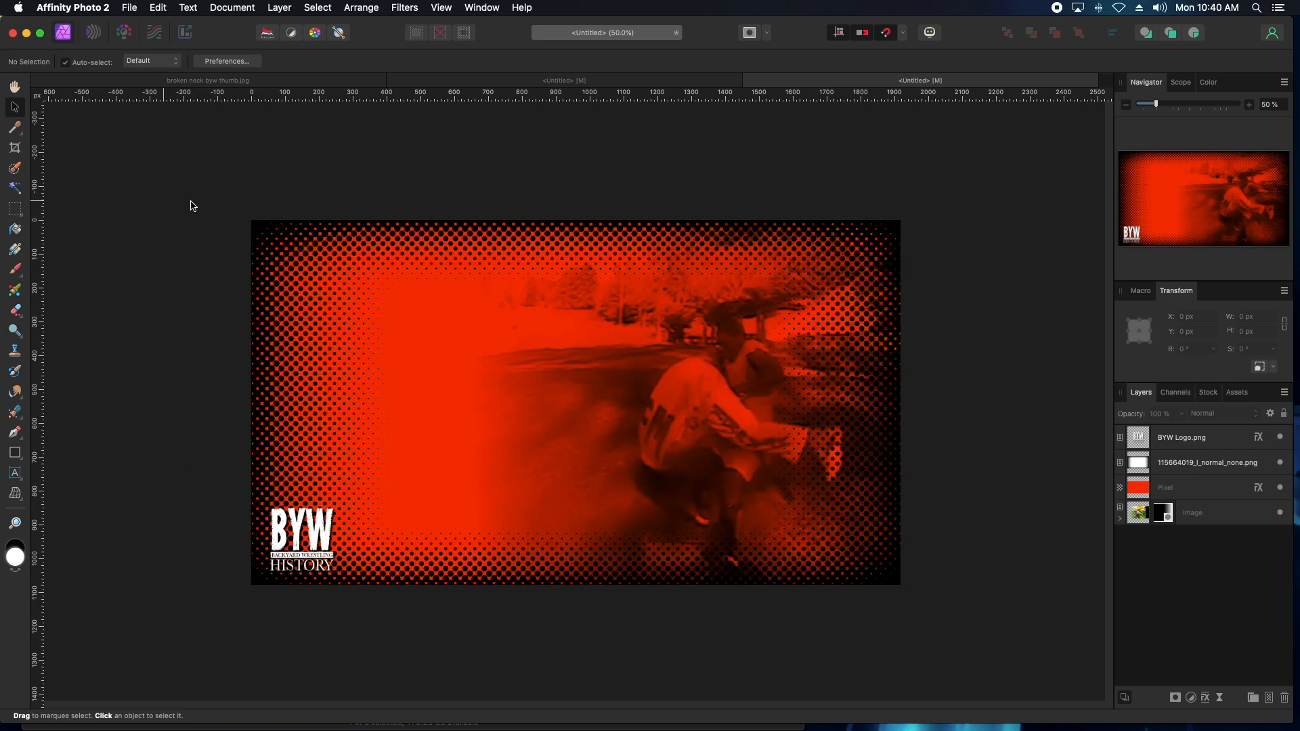
Add white 64 pt art text reading "BACKYARD WRESTLING WITH A BROKEN NECK" on two lines over the canvas's upper left.
key(t)
click(290, 298)
text(BACKYARD WRESTLING WITH A BROKEN NECK)
key(super+a)
click(250, 61)
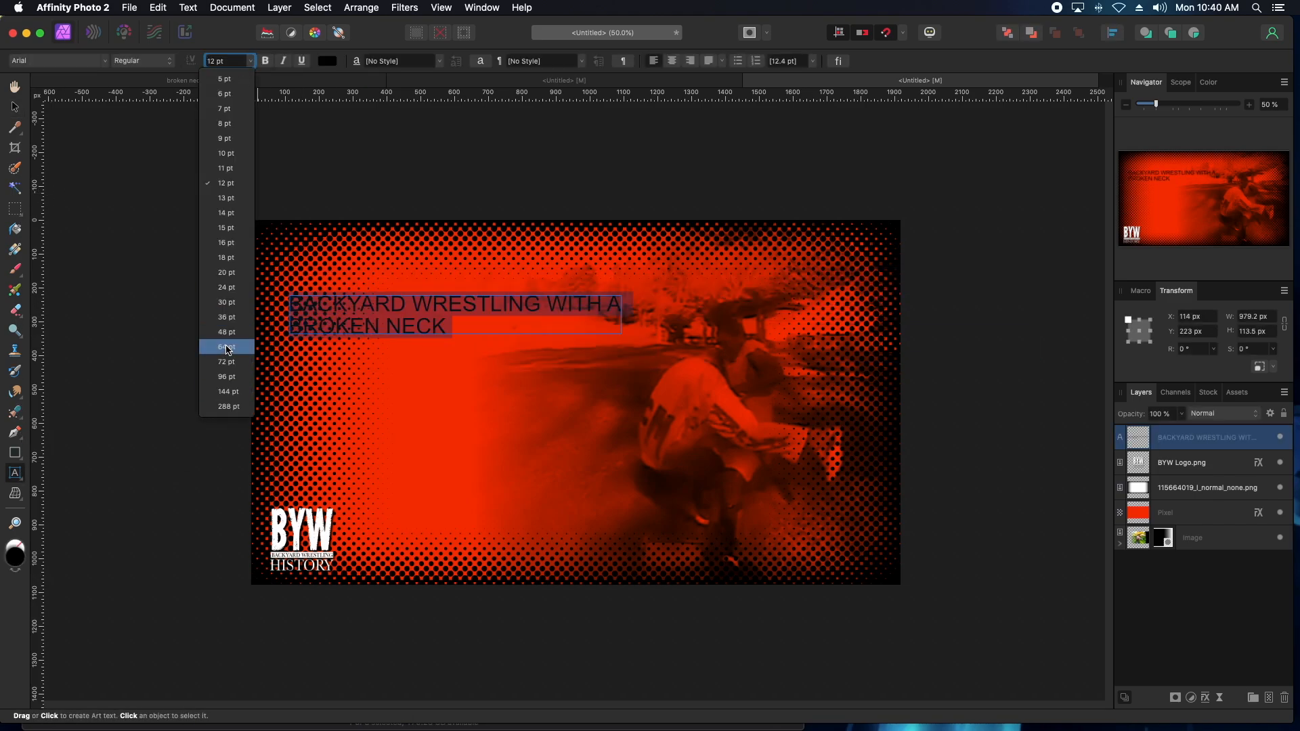
click(227, 347)
click(455, 328)
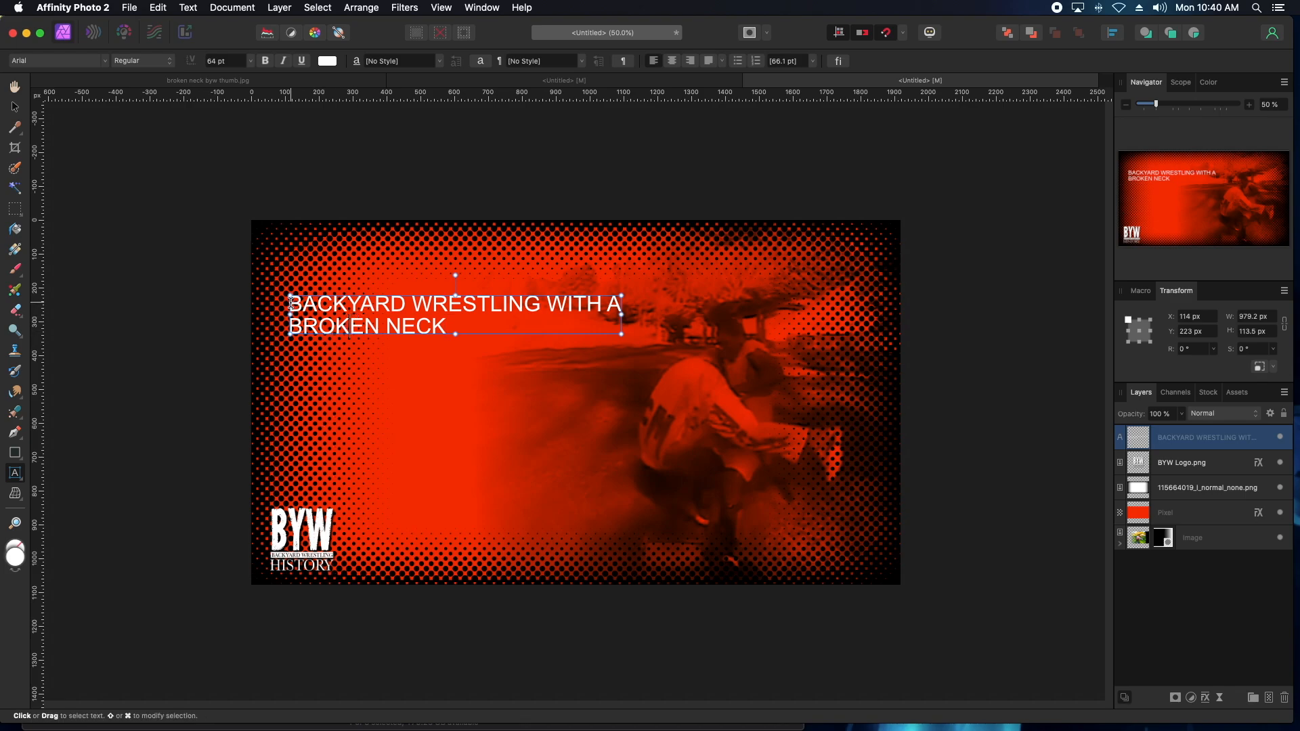
Set the title's first line in Georgia and the "BROKEN NECK" line in the Heavyweight font.
drag(290, 304, 624, 302)
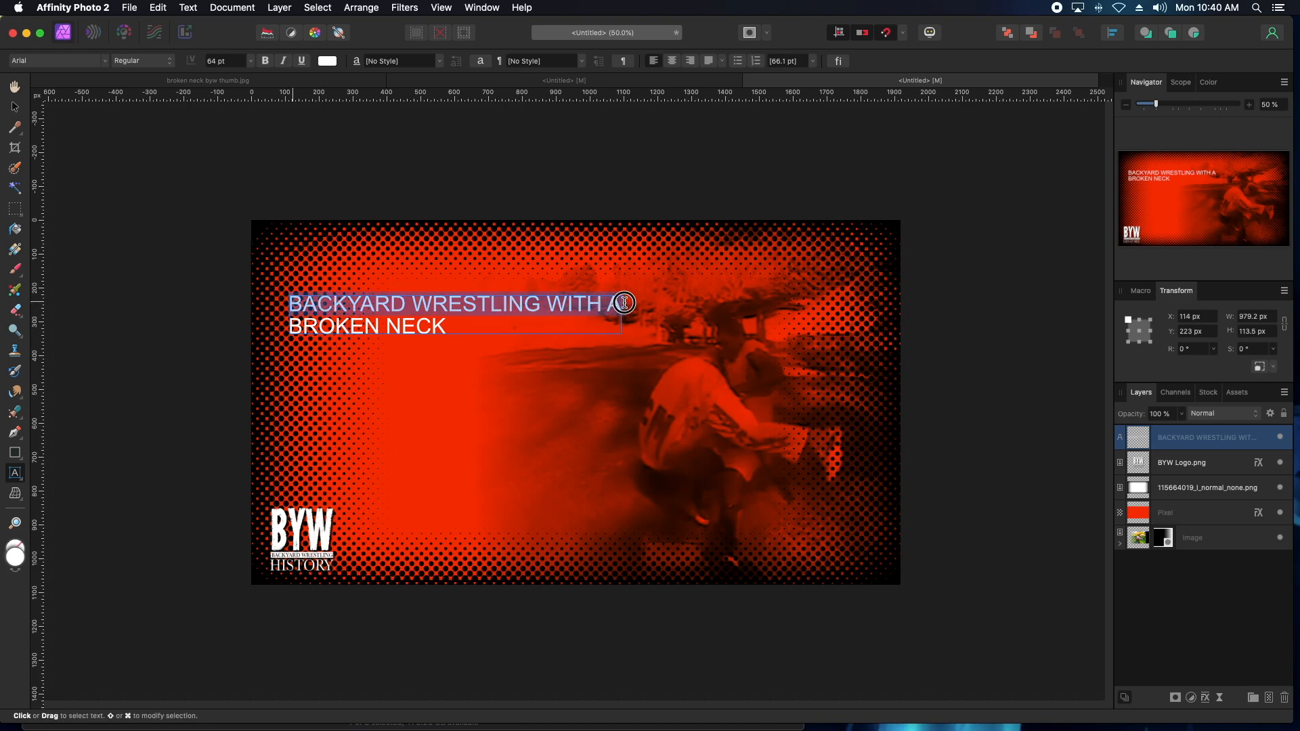
click(59, 62)
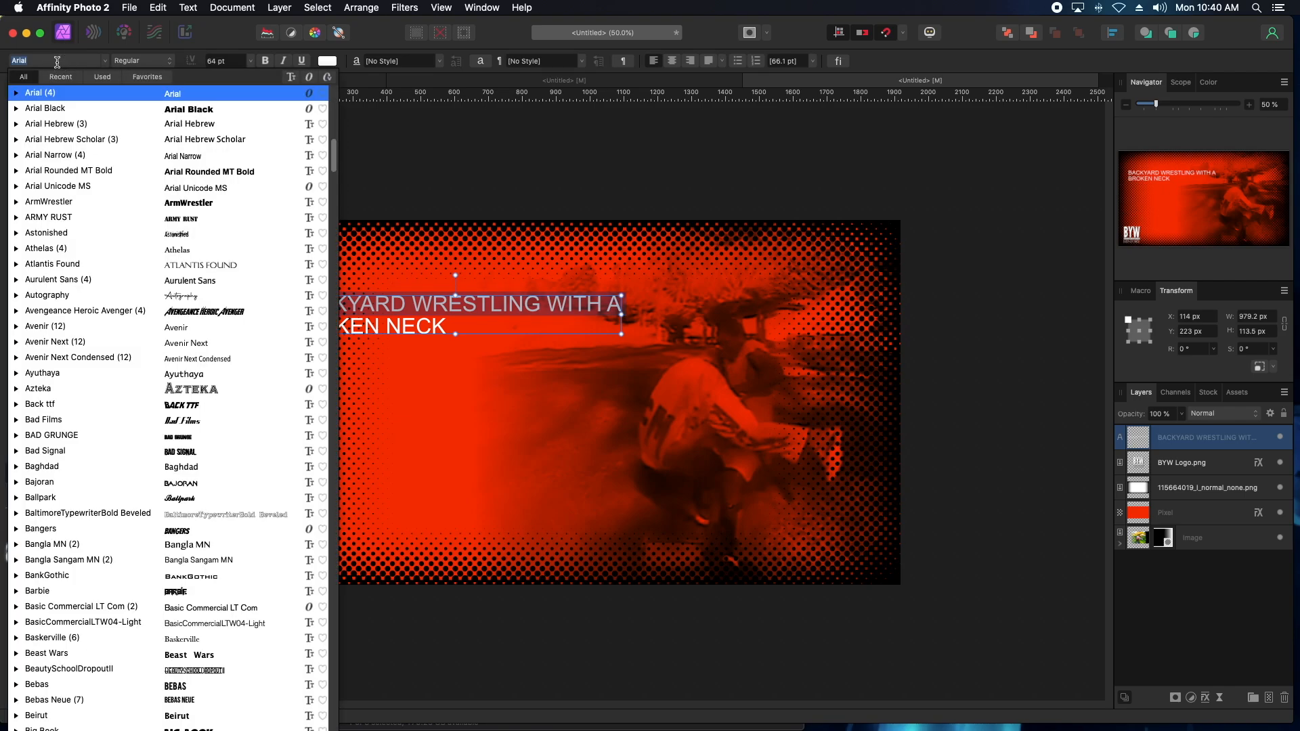
text(Georgia)
click(61, 95)
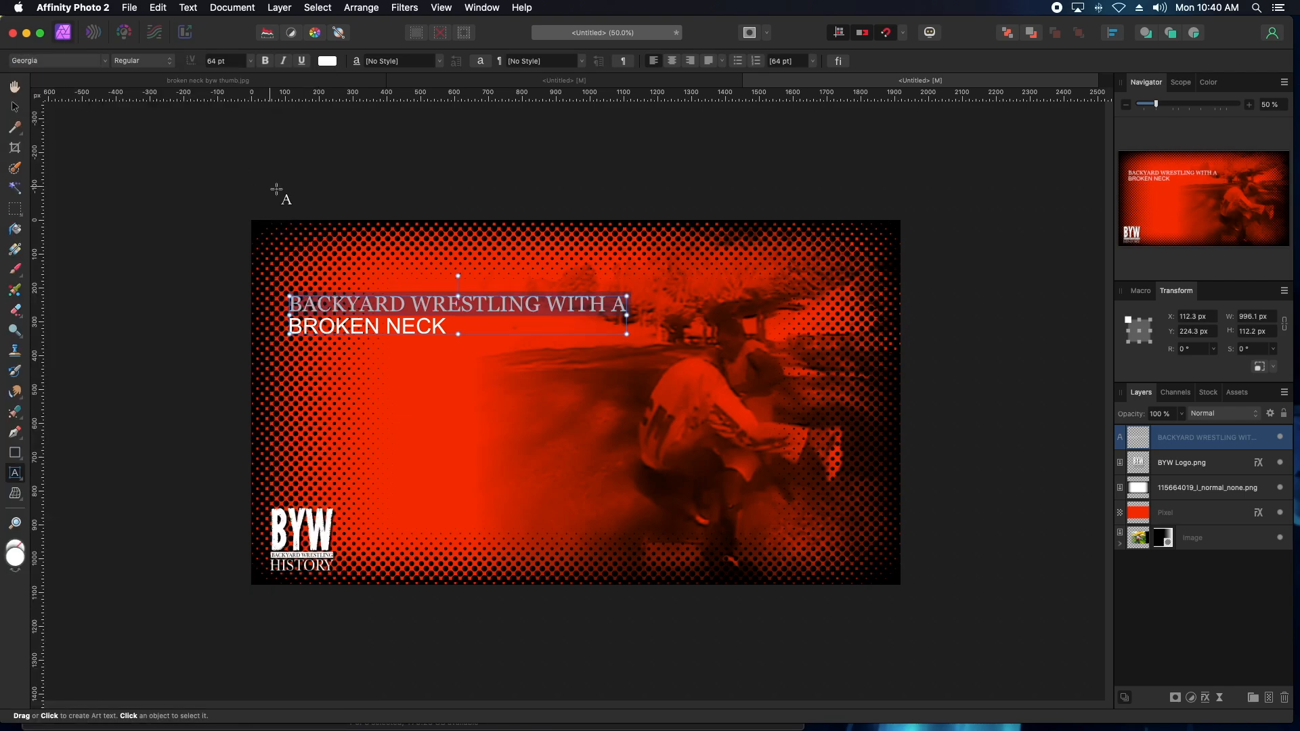
drag(446, 327, 287, 326)
click(68, 61)
text(Heavyweight)
key(Return)
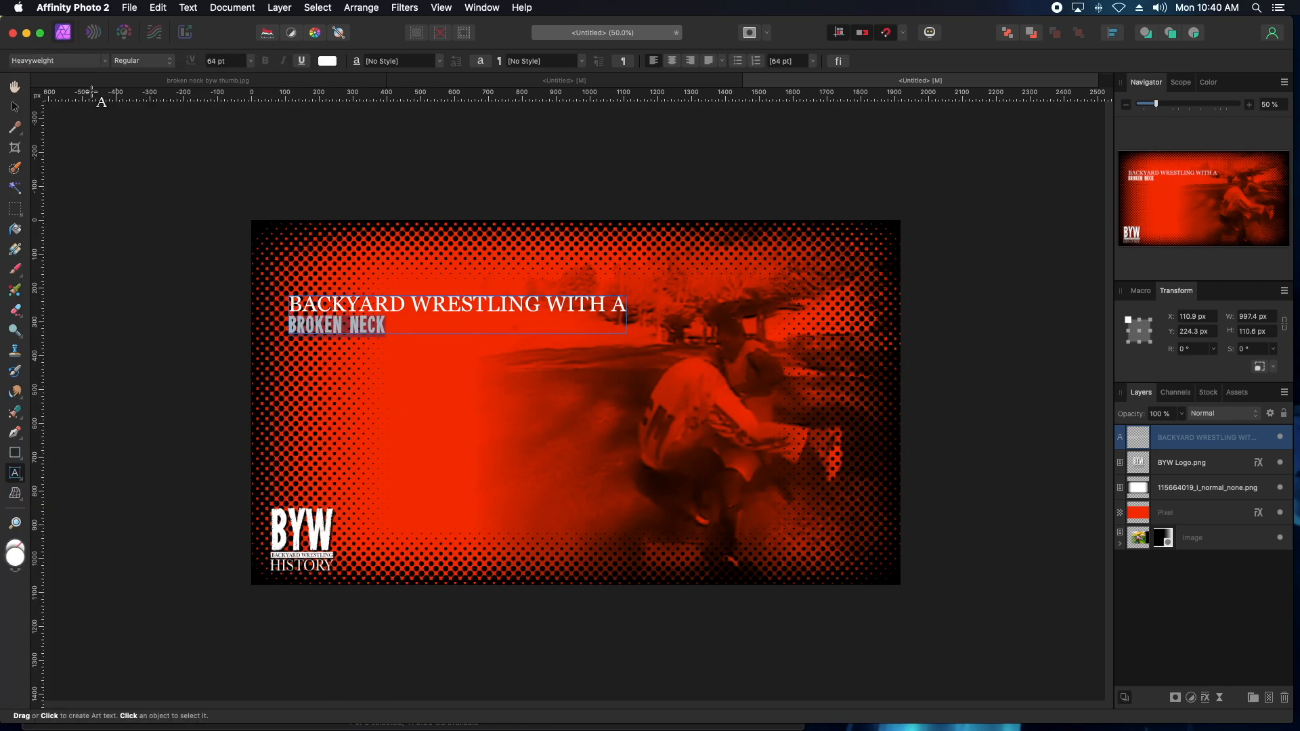
Set "BROKEN NECK" to 288 pt, and scale and move the title to about 1001 × 275 px on the canvas's left side.
click(250, 61)
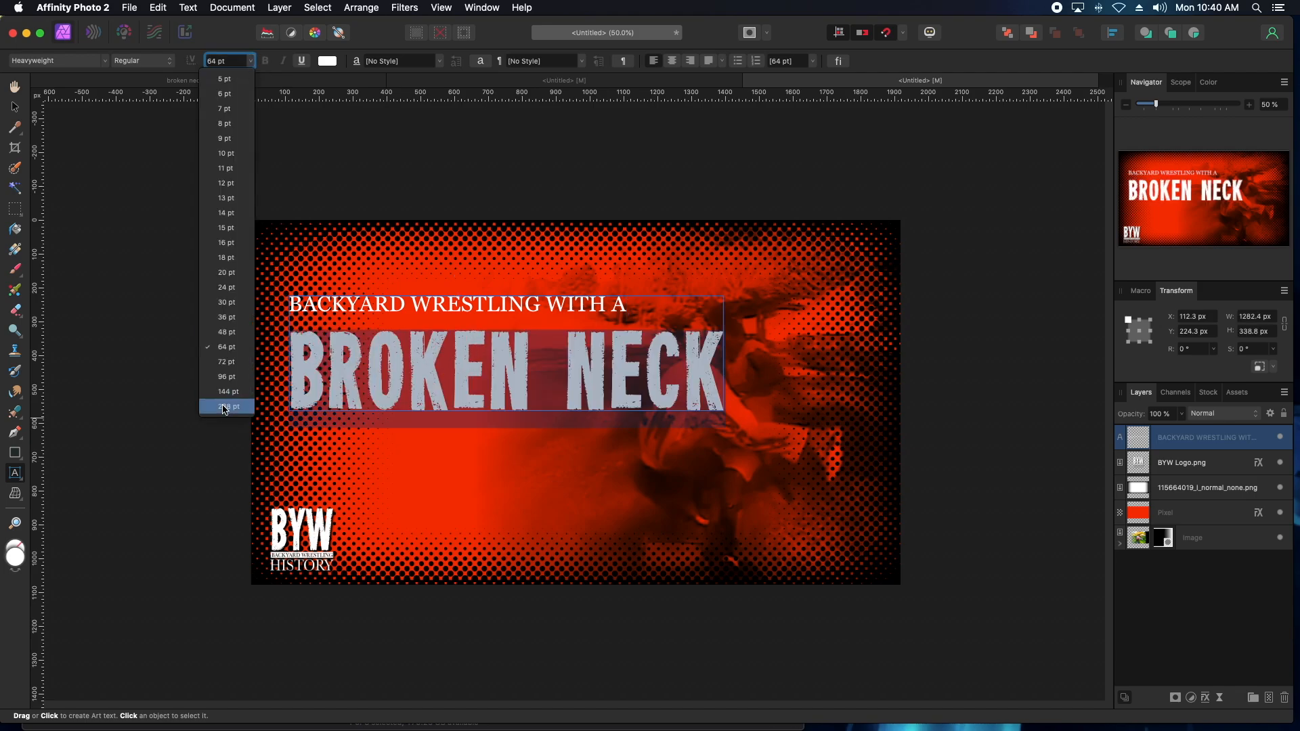
click(224, 406)
key(Escape)
drag(426, 347, 413, 374)
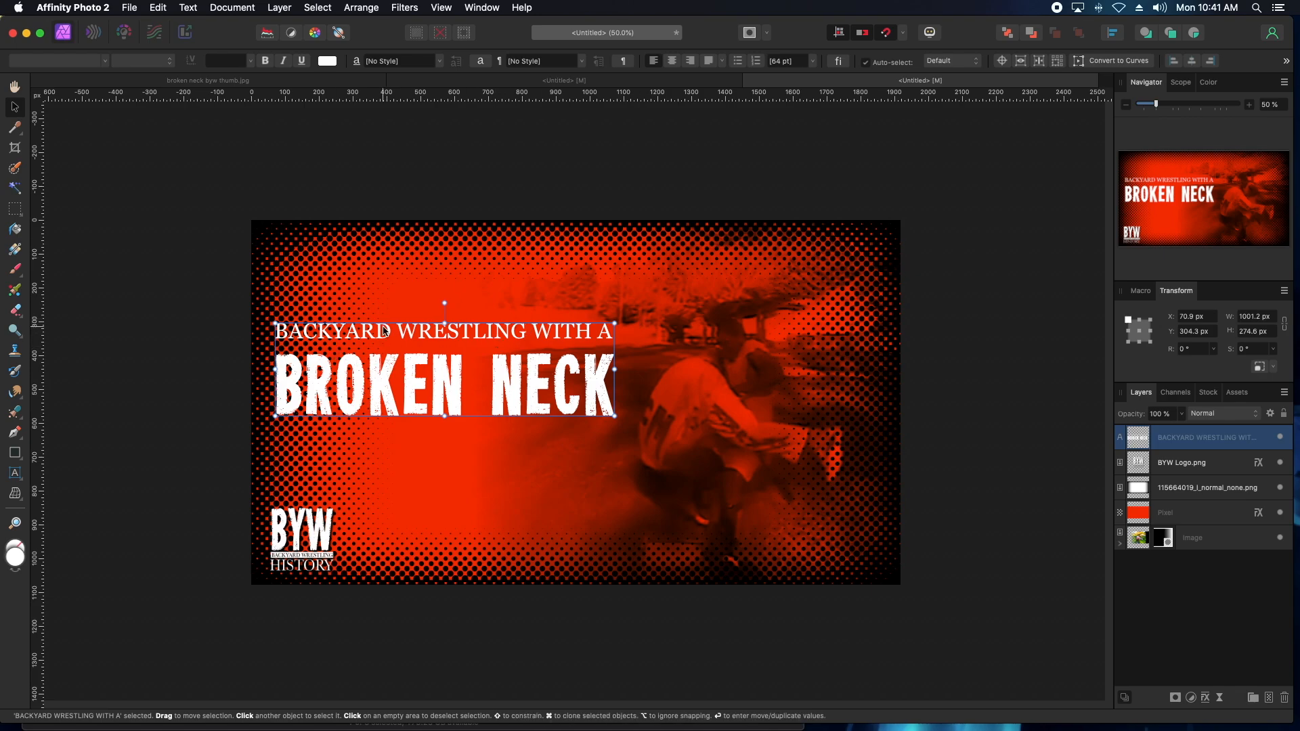
Draw a black rectangle of about 1104 × 374 px around the title and move its layer beneath the title text.
click(967, 428)
click(882, 622)
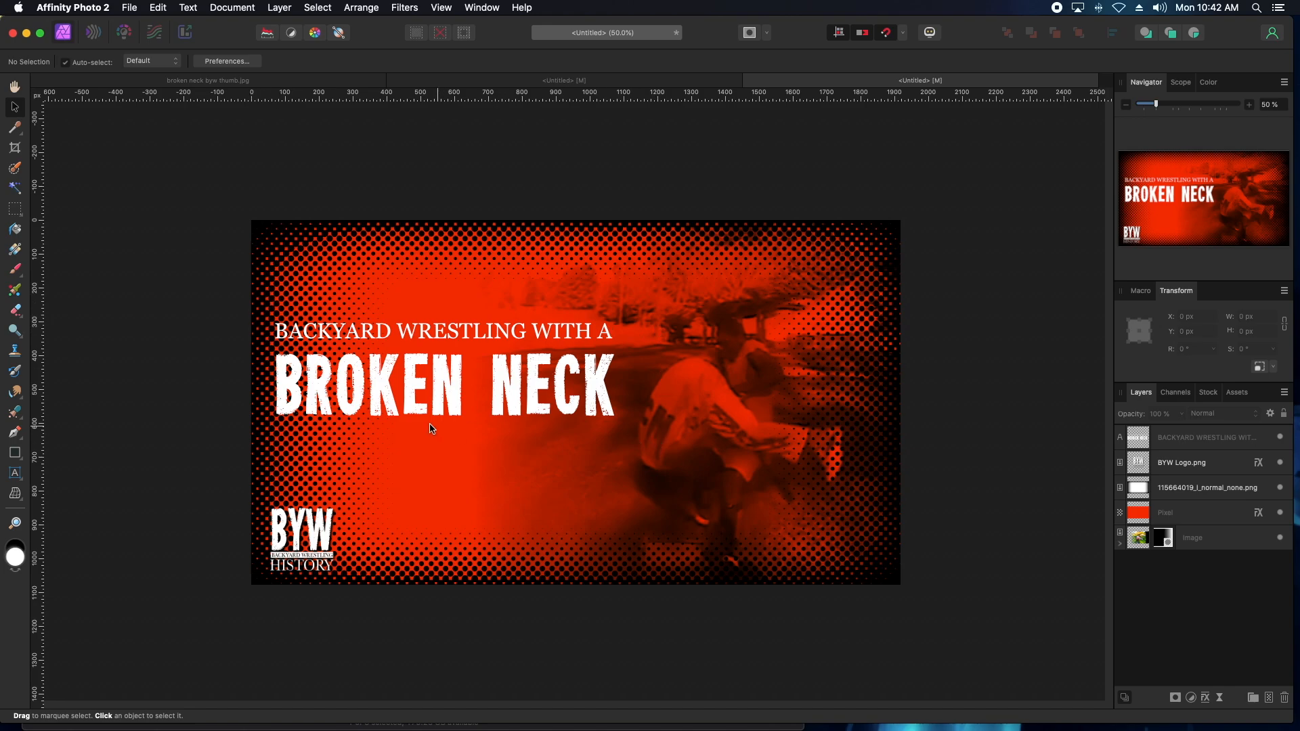
click(15, 452)
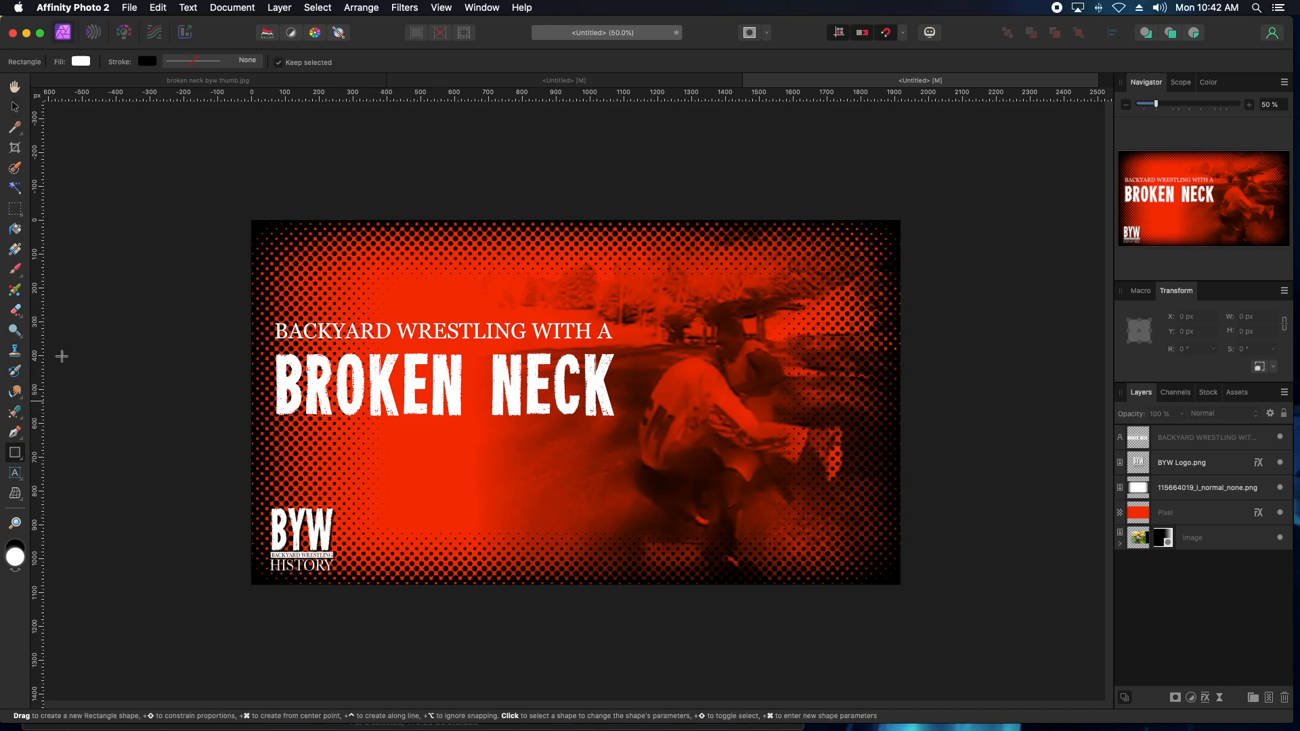
click(81, 61)
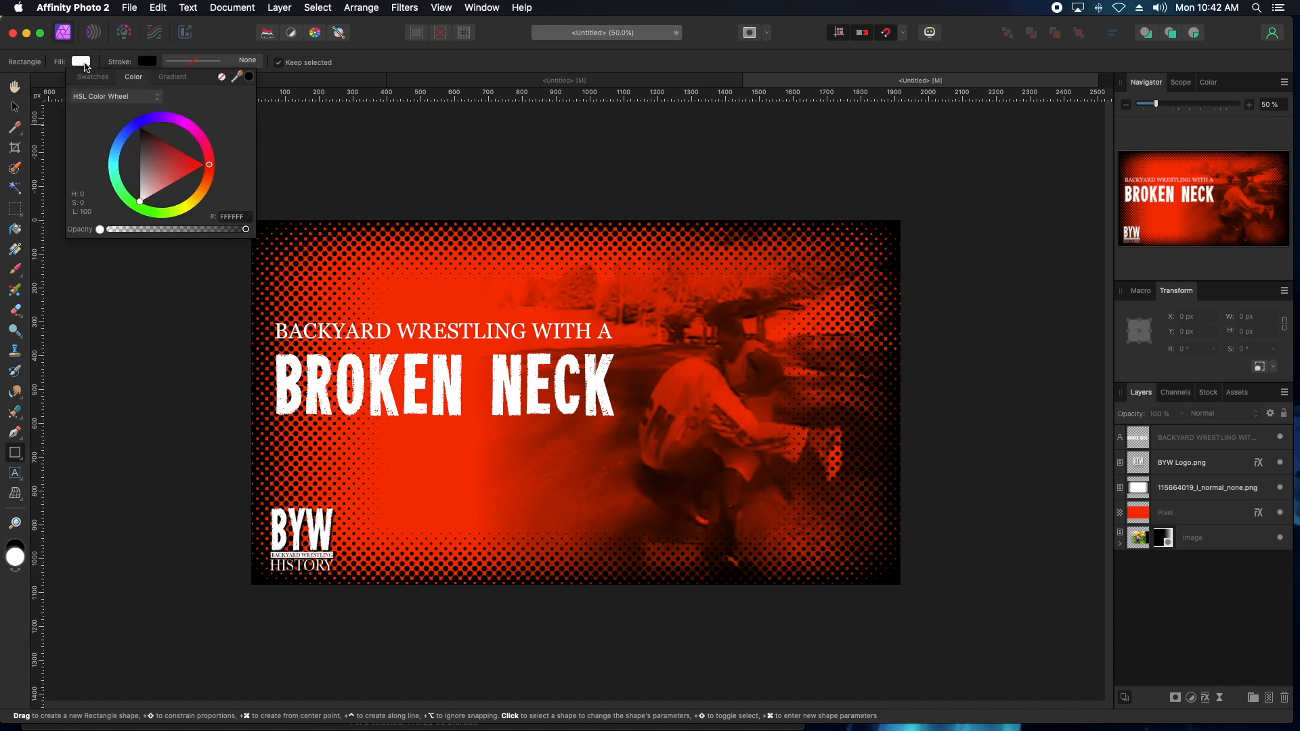
click(139, 128)
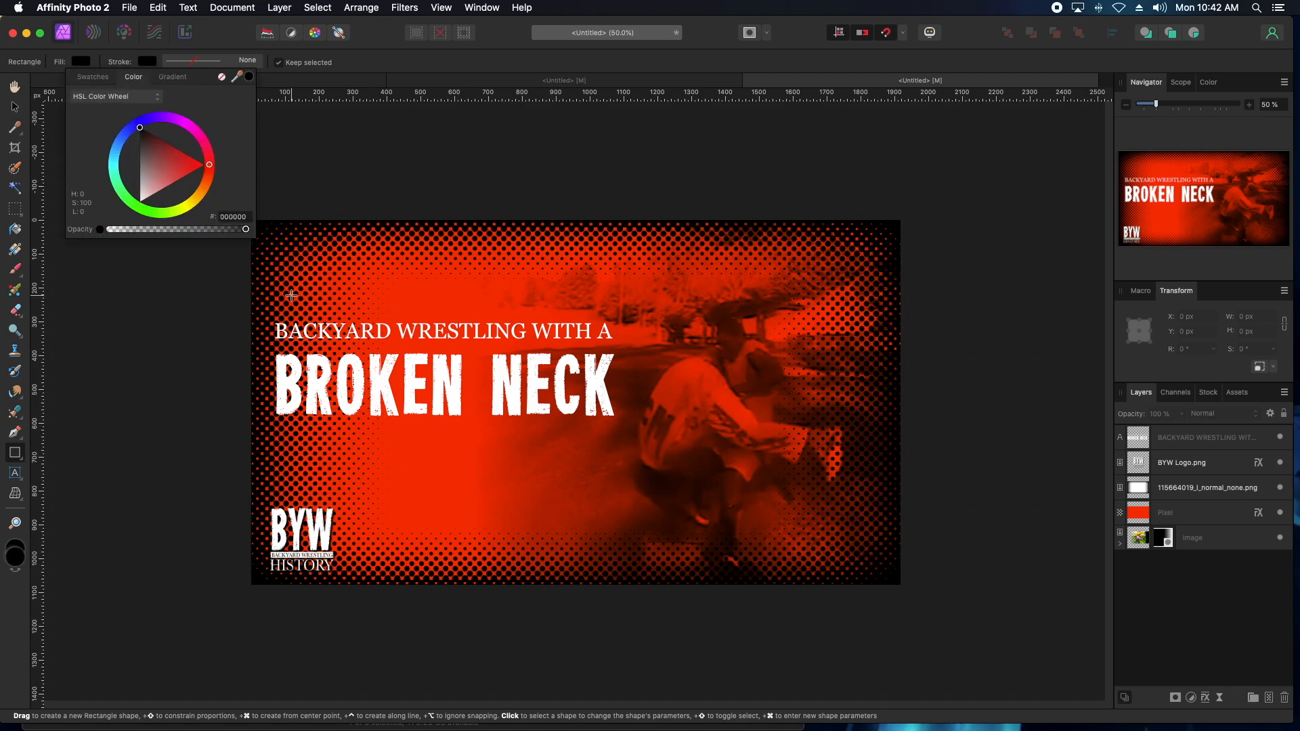
mouse_move(258, 307)
mouse_down()
mouse_move(551, 377)
mouse_move(631, 433)
mouse_up()
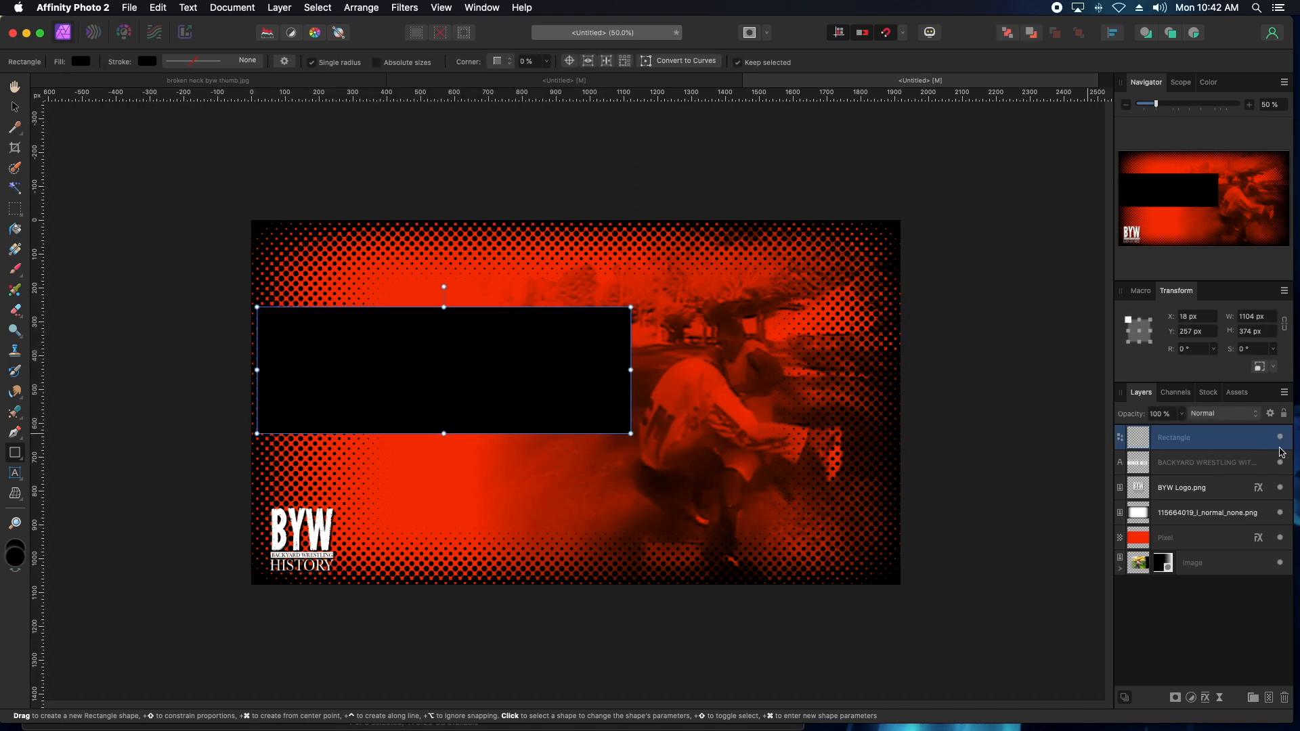
drag(1147, 441, 1160, 467)
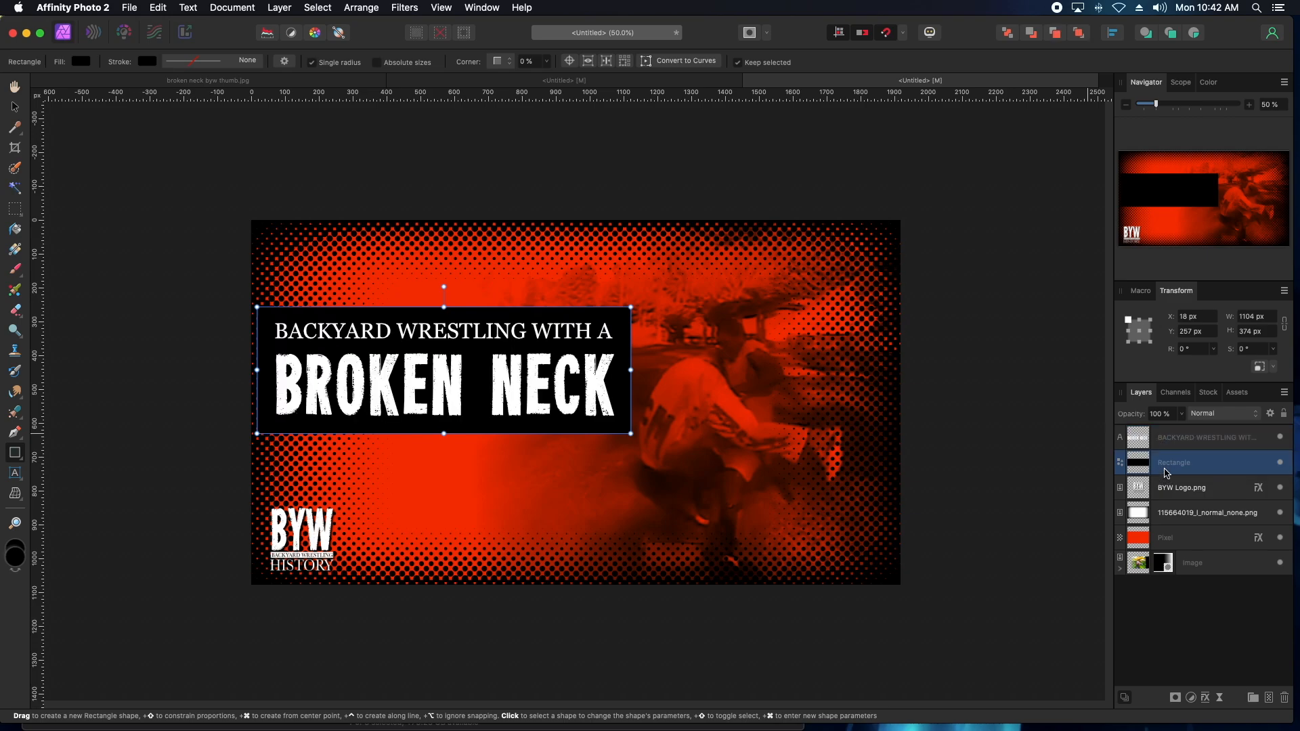
click(996, 489)
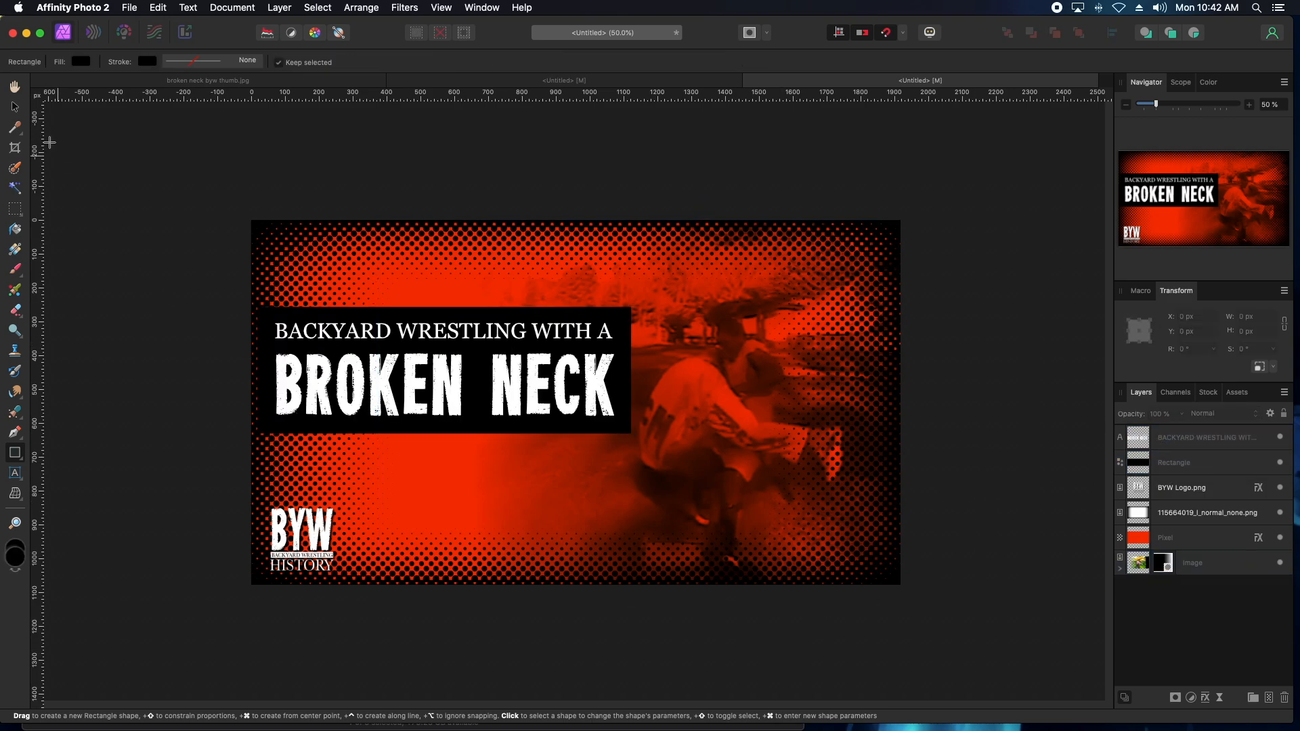
Delete the black rectangle behind the title.
click(16, 108)
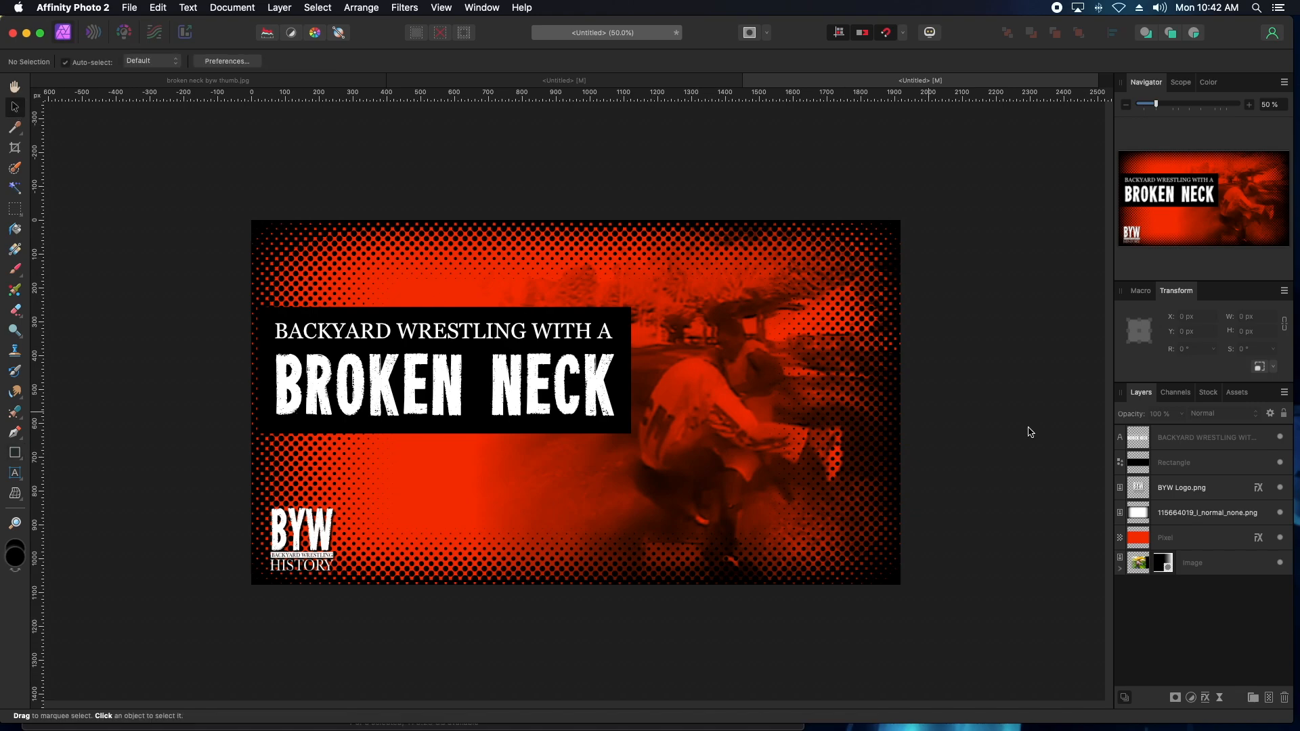
click(1211, 458)
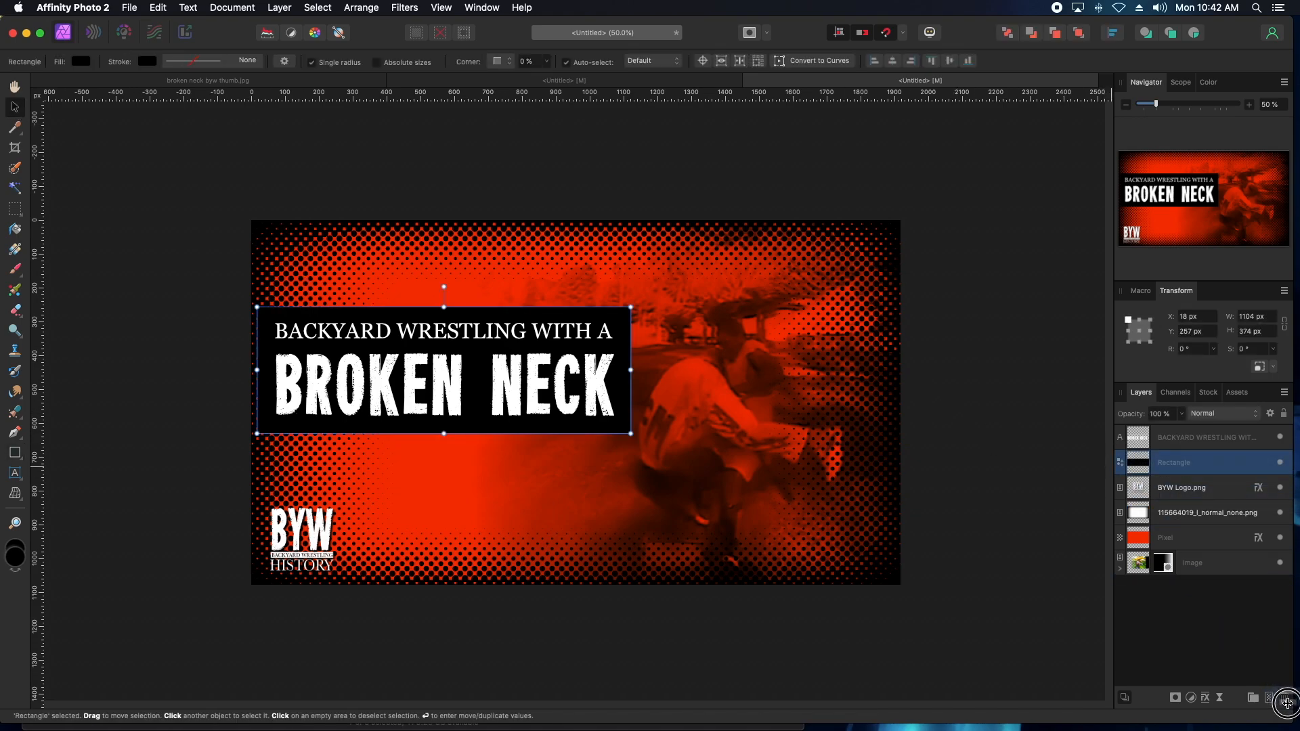
Switch to Chrome, search 123RF's free images for "comic splat" and open the "White and black ink splashes vector" with the diamond shape.
click(650, 719)
triple_click(181, 164)
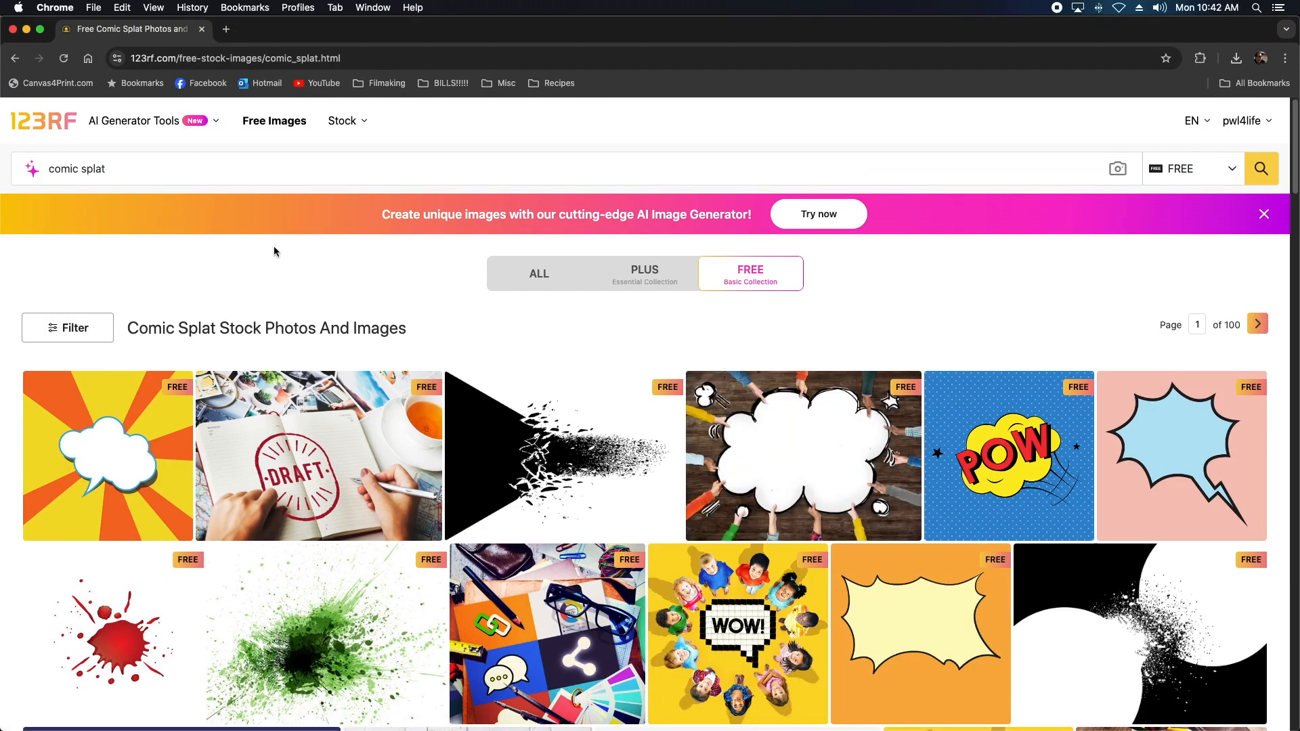
scroll(623, 450, down, 2)
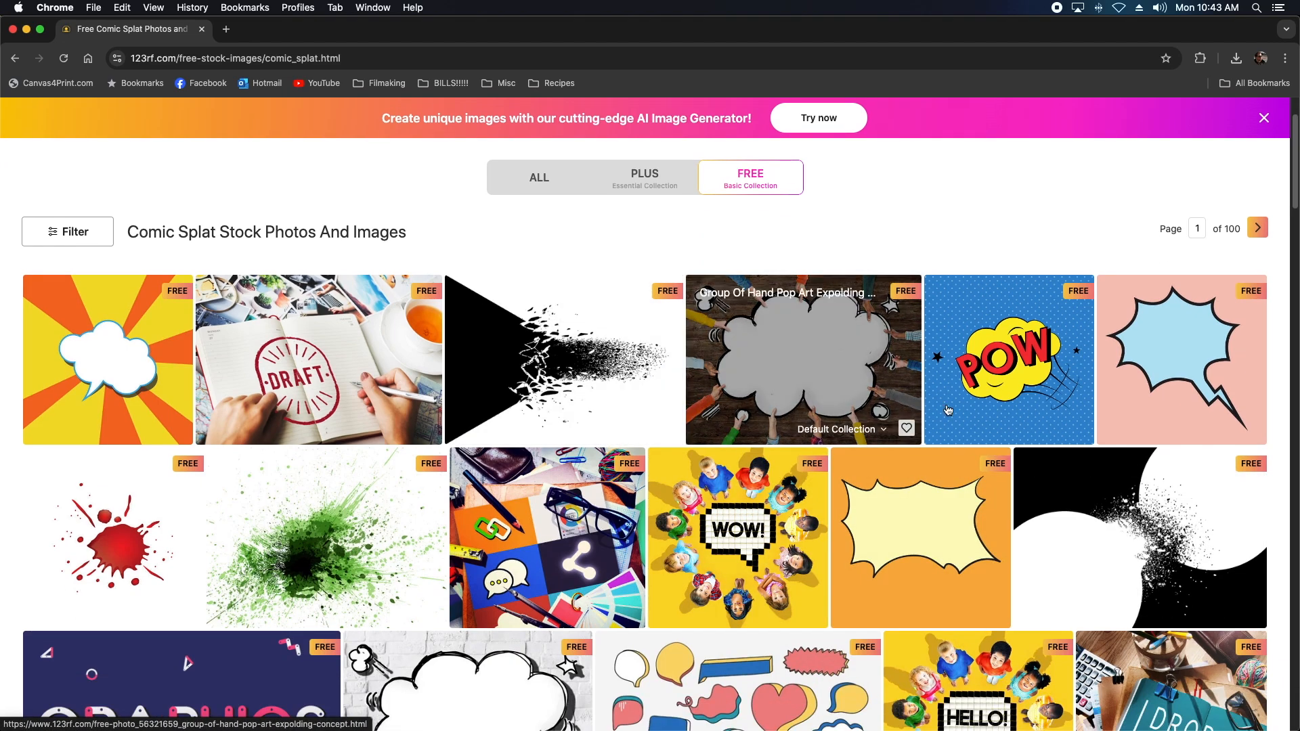
scroll(1138, 404, down, 3)
scroll(1138, 404, down, 6)
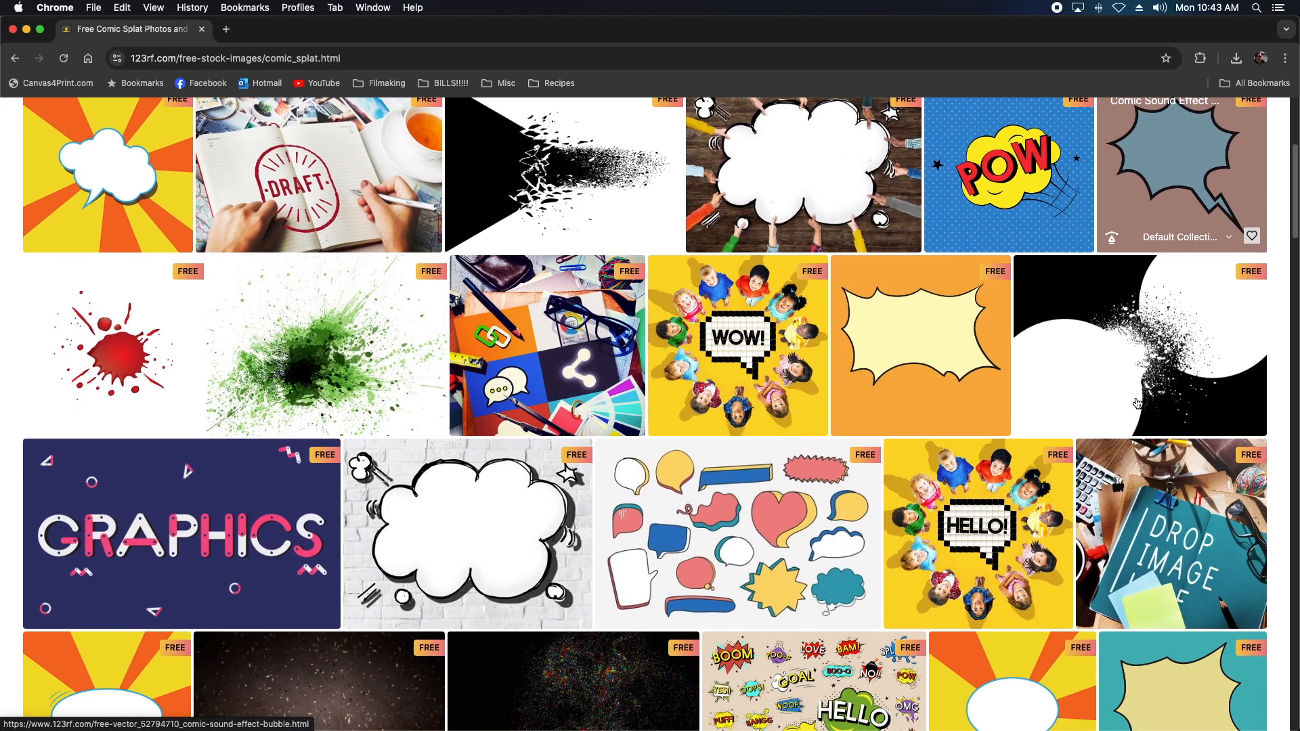
scroll(1138, 403, down, 6)
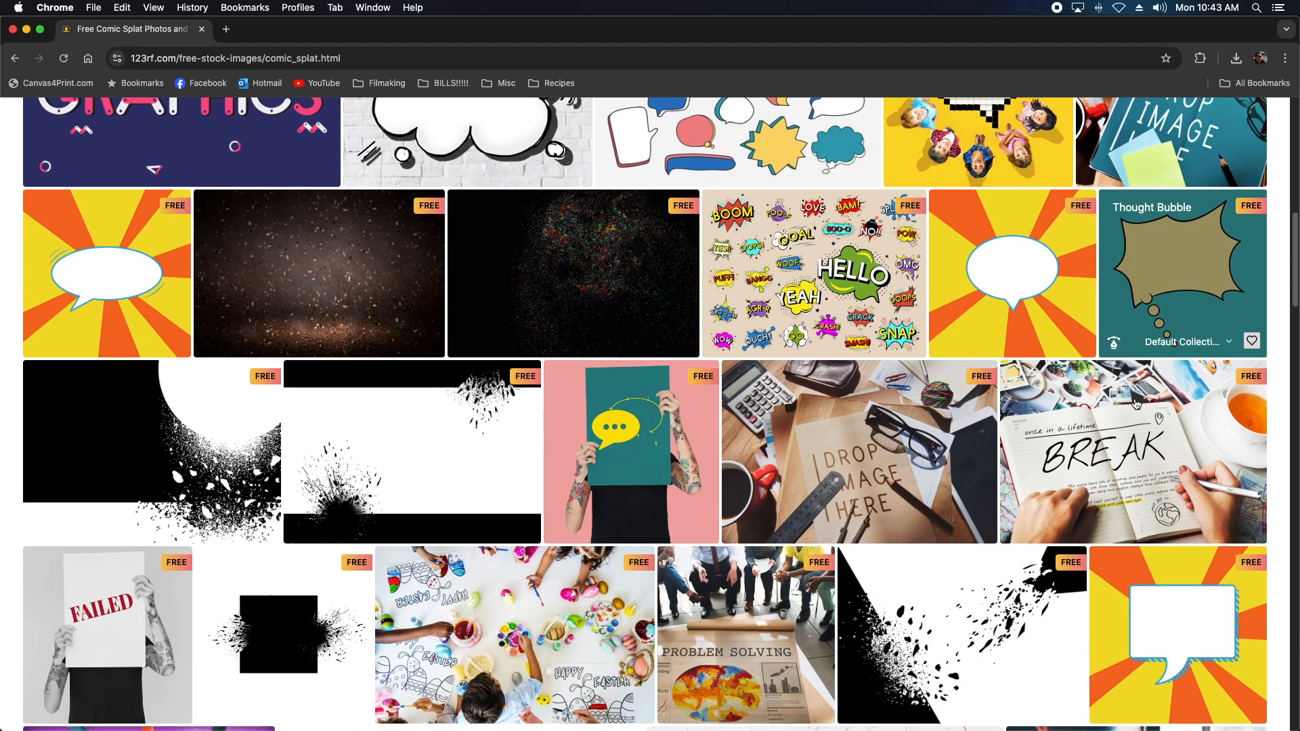
scroll(1132, 404, down, 10)
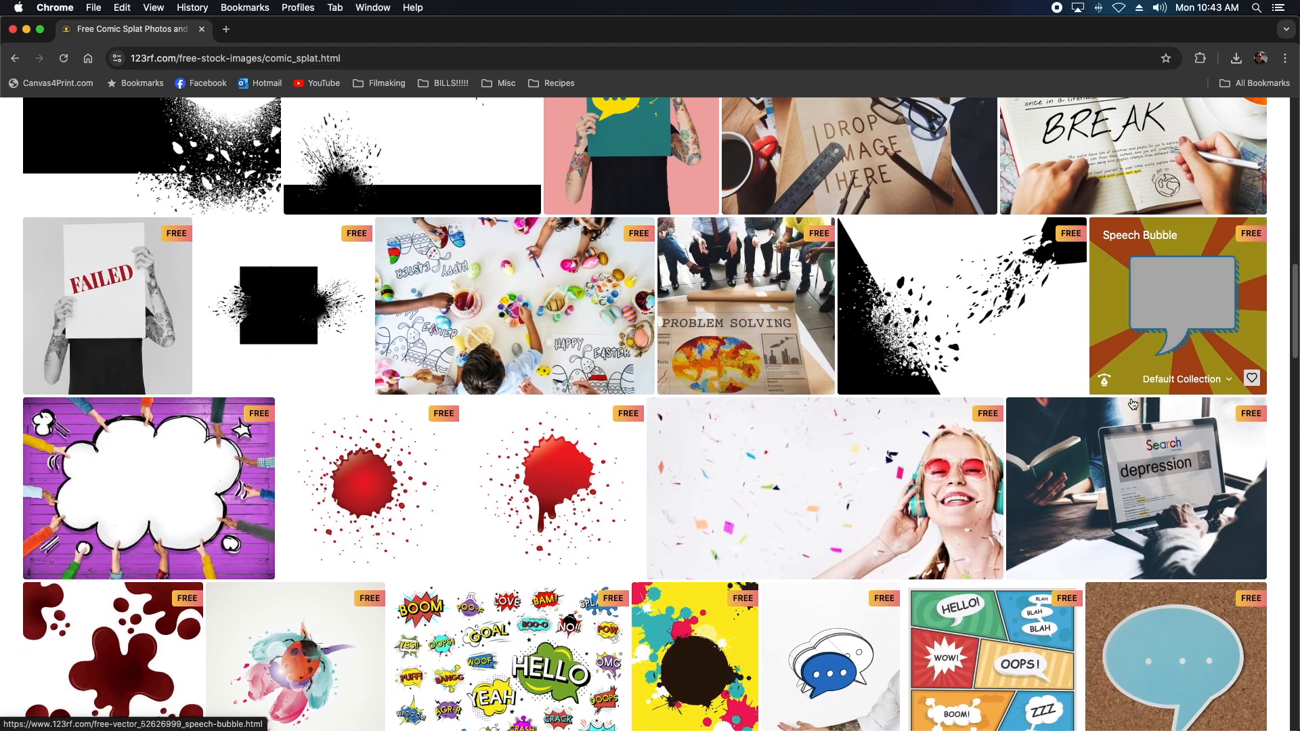
scroll(1132, 404, down, 1)
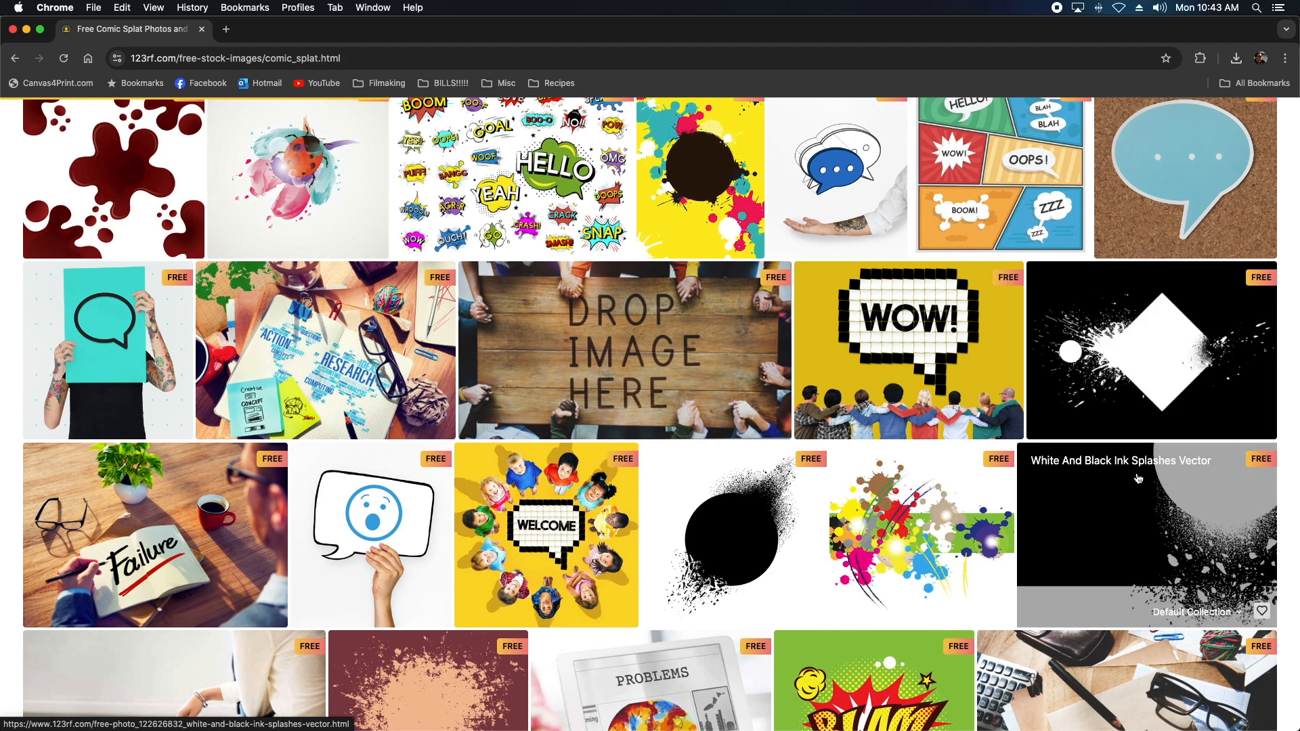
click(1138, 479)
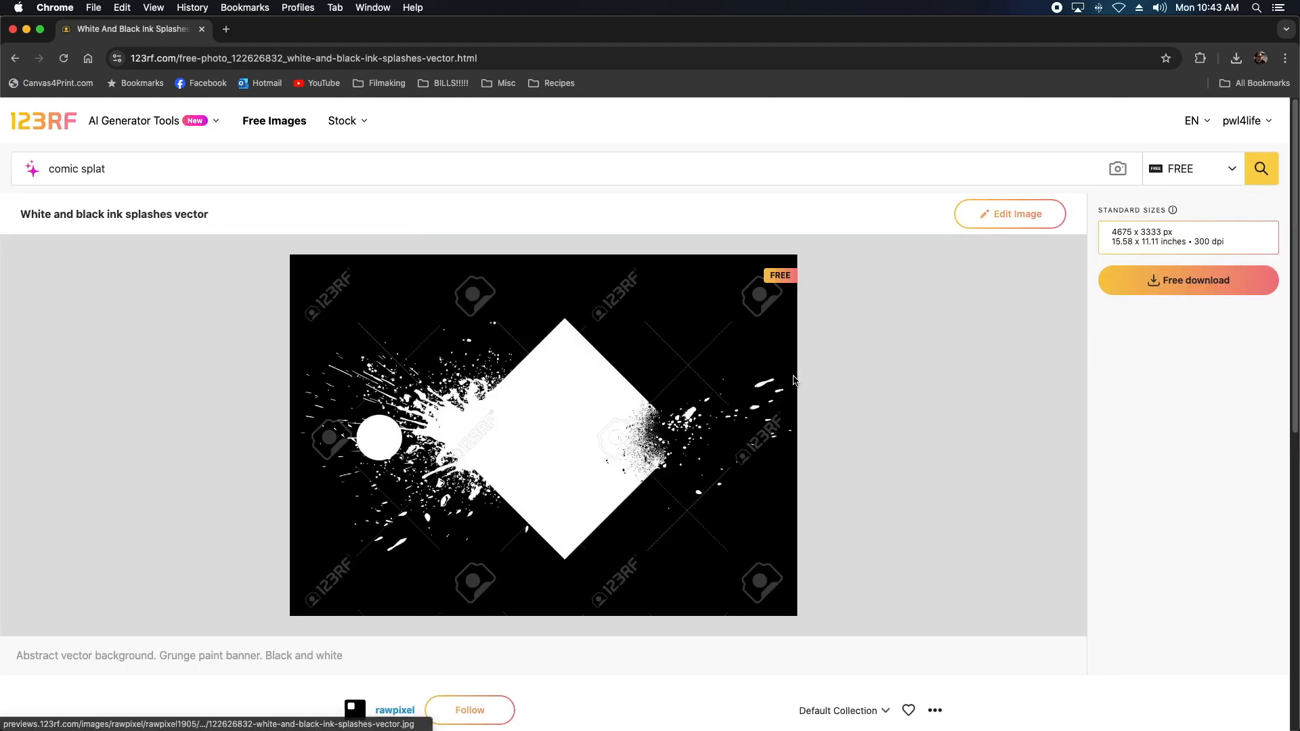
Download the ink splashes image as a free PNG.
click(1199, 285)
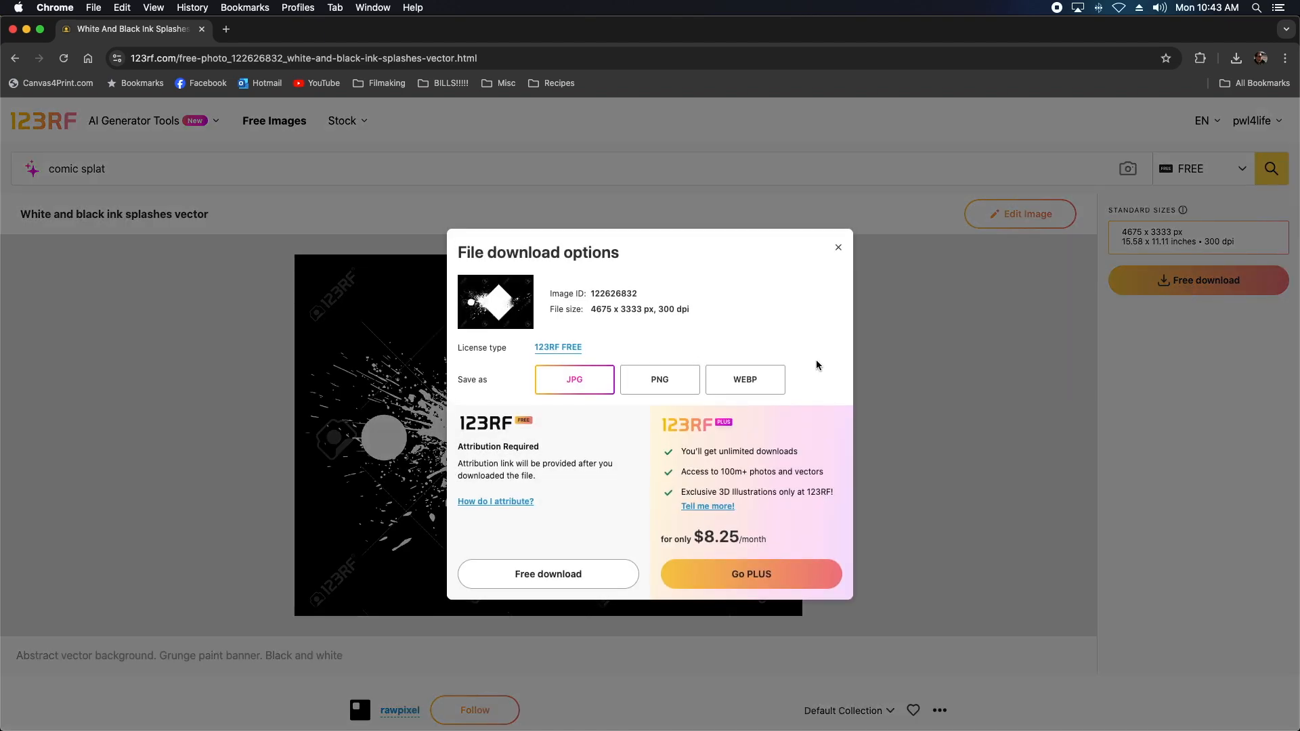
click(661, 389)
click(548, 574)
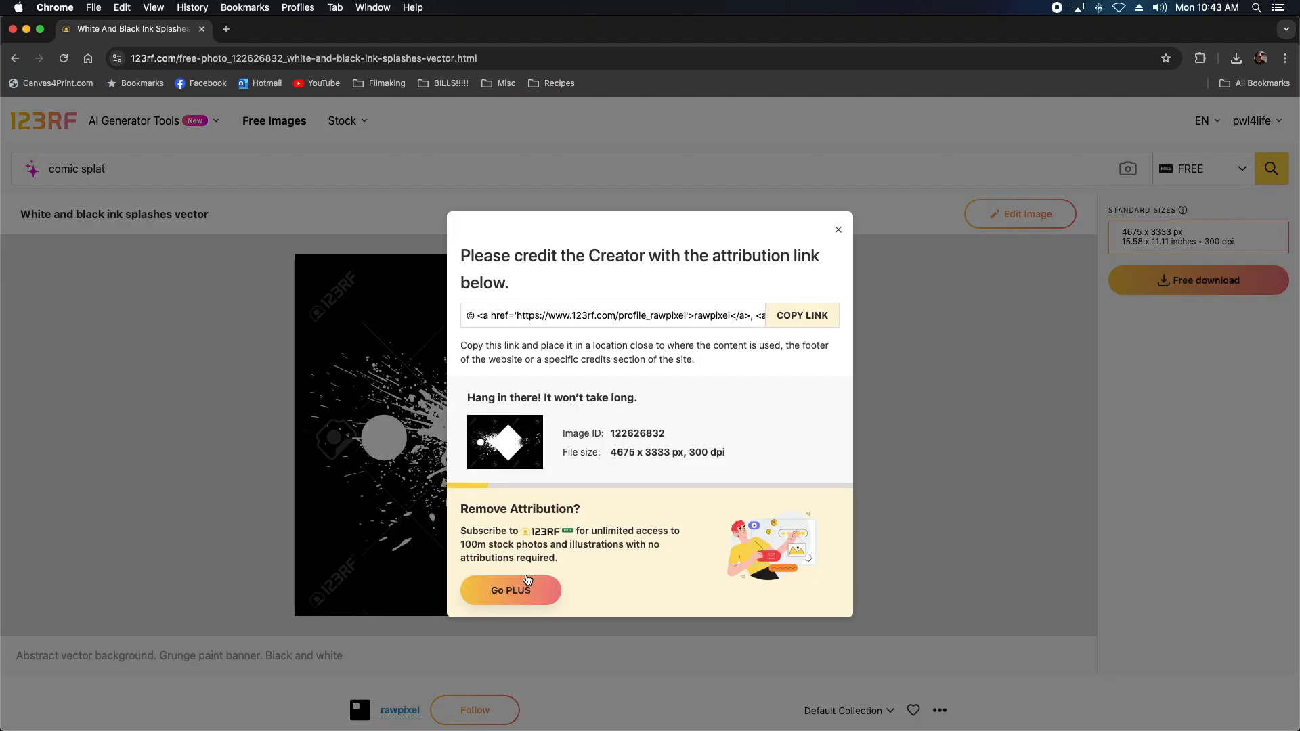
Copy the image's attribution link and paste it into the untitled TextEdit document below the existing credit.
click(802, 315)
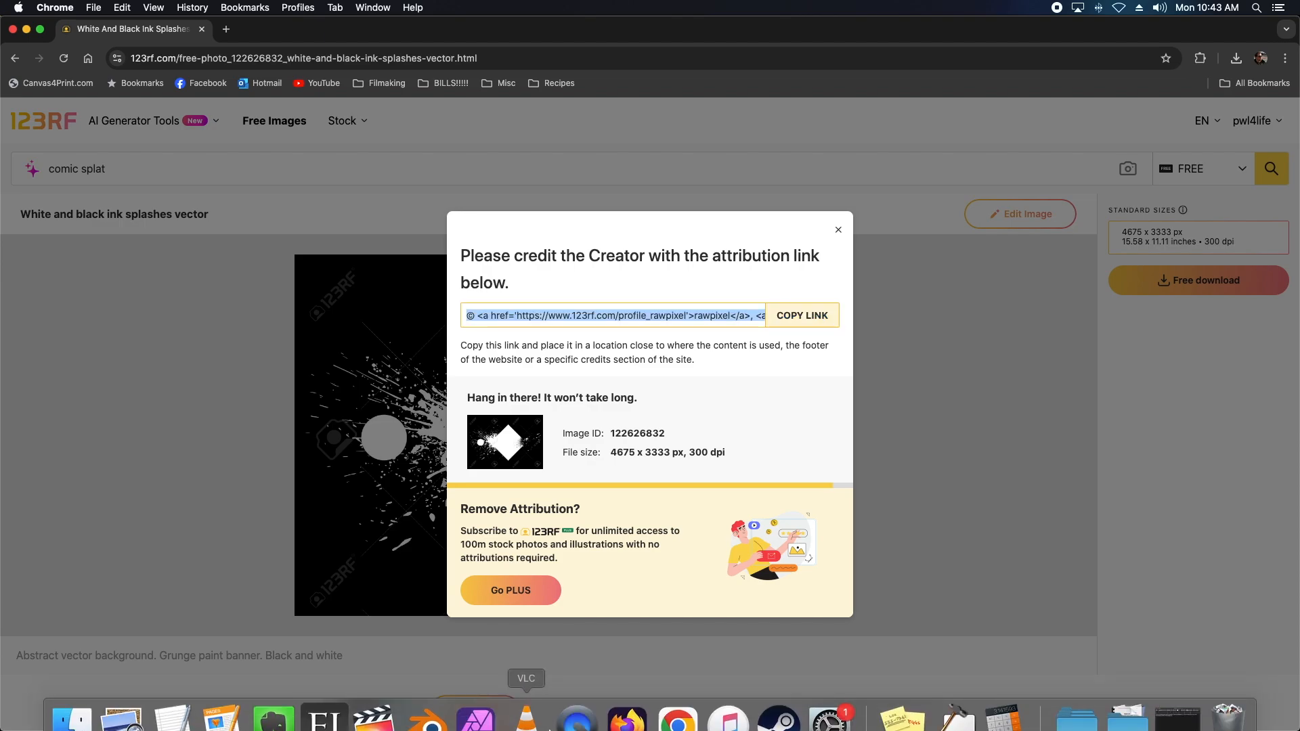
click(173, 701)
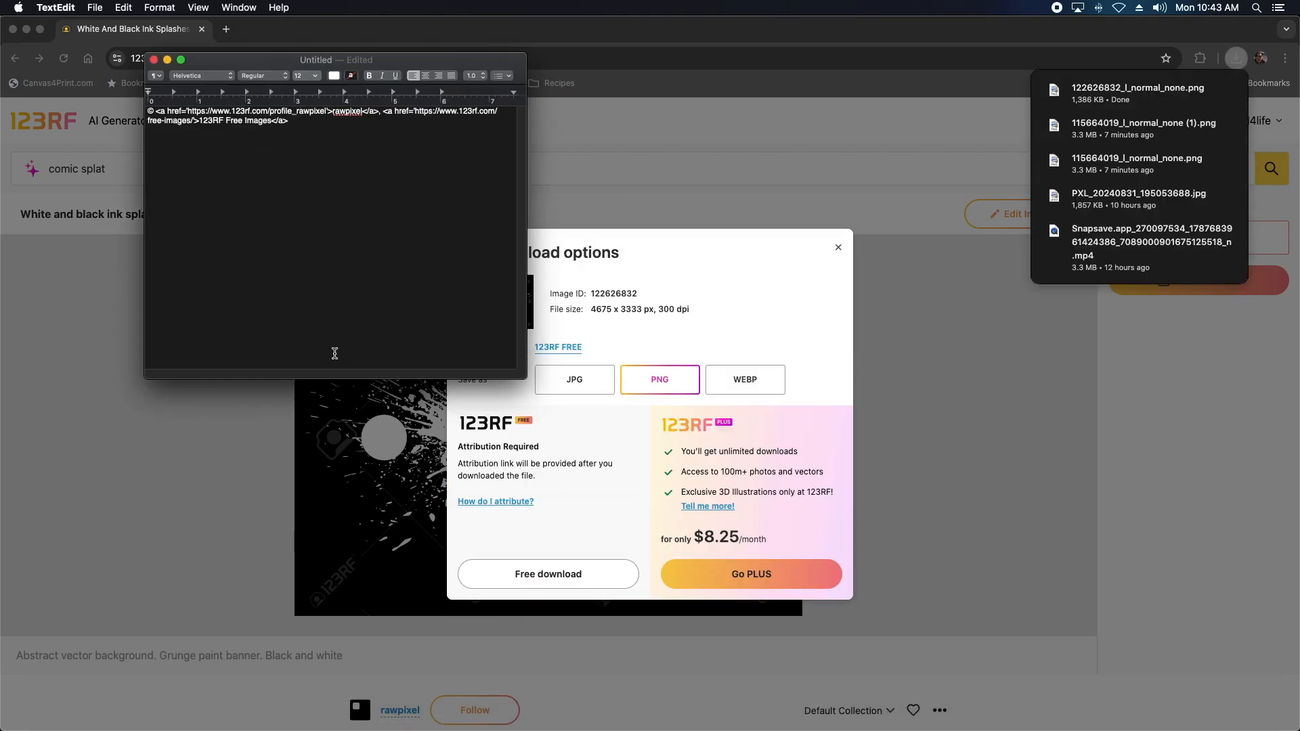
key(cmd+v)
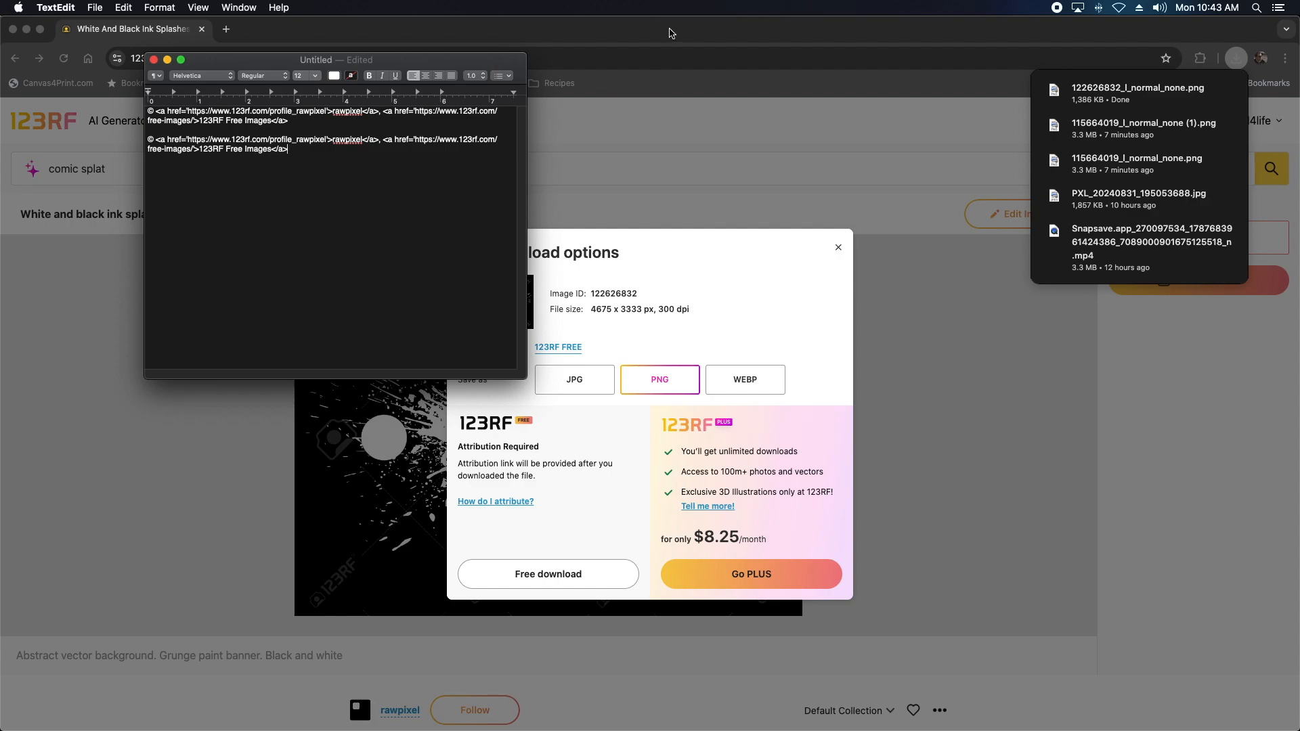
Place 122626832_l_normal_none.png from the Downloads folder into the thumbnail document in Affinity Photo.
click(669, 33)
click(26, 30)
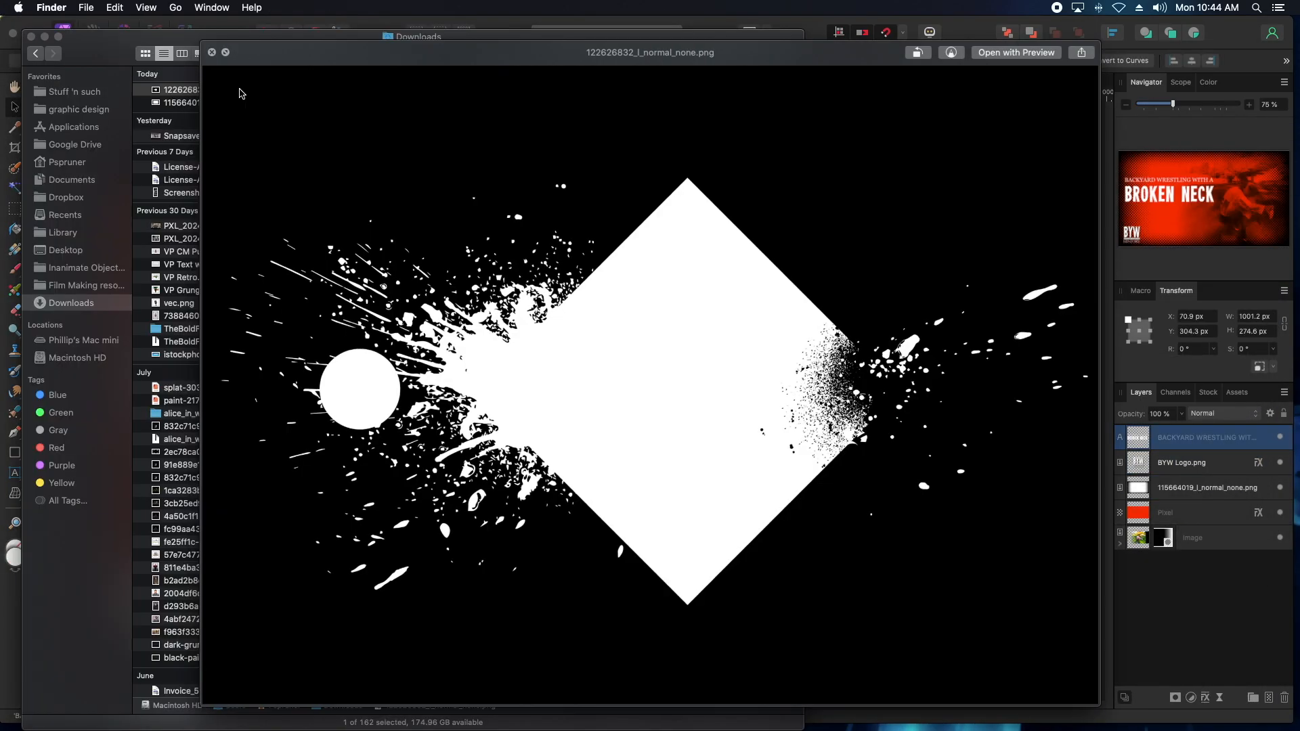
key(space)
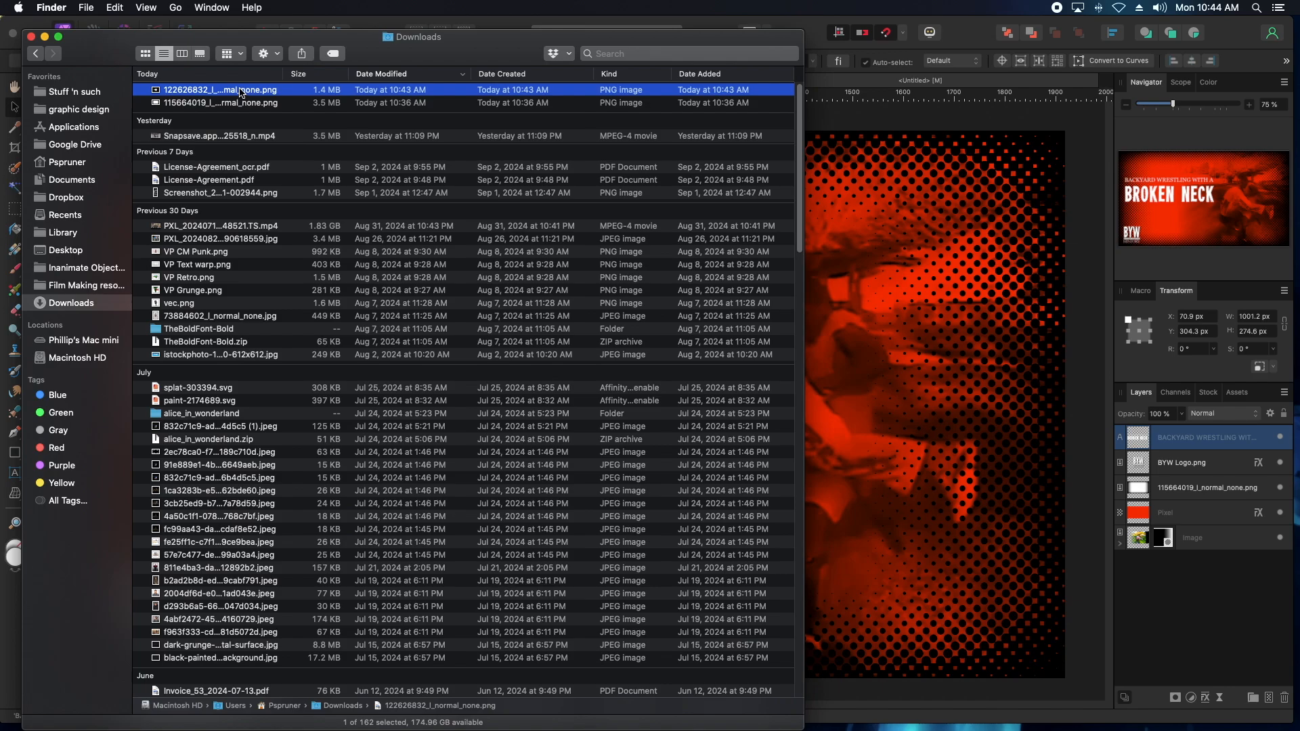
drag(240, 93, 931, 307)
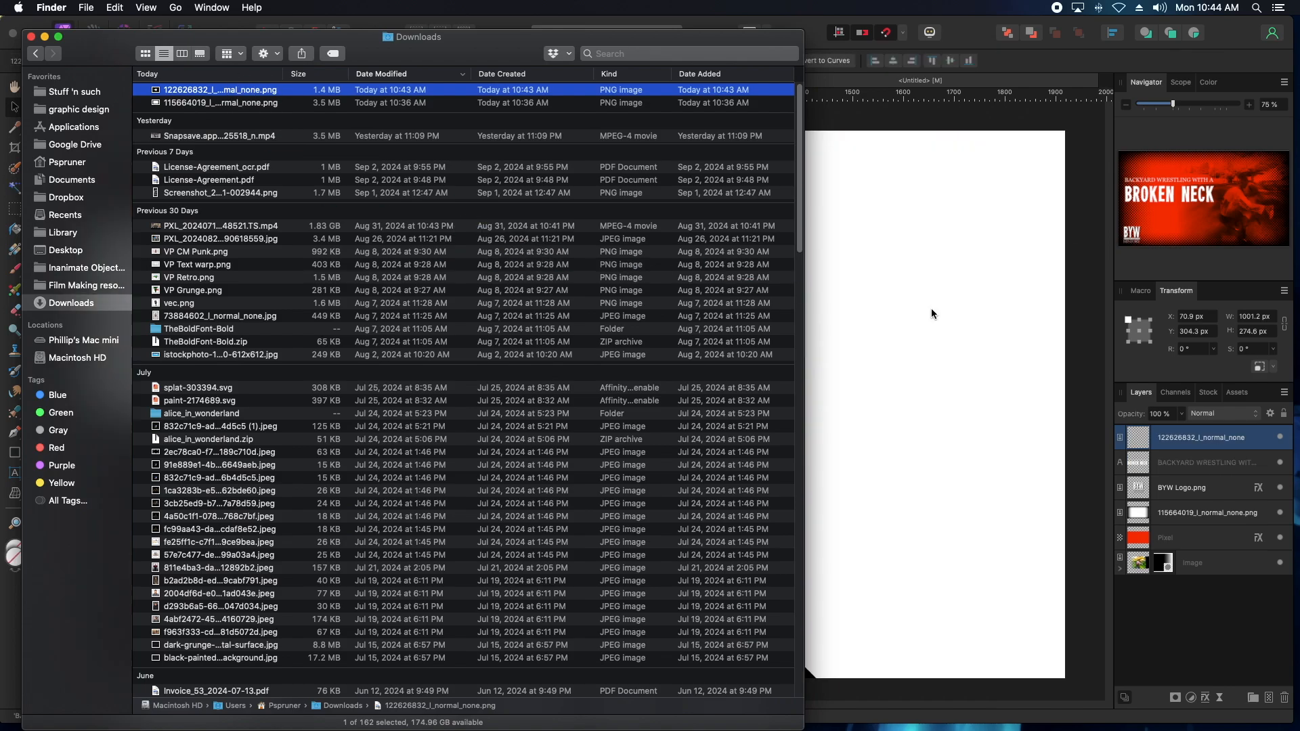
click(1083, 342)
Scale the splat image to about 1474 × 1051 px in the canvas's upper-left corner and invert its colours.
click(1144, 104)
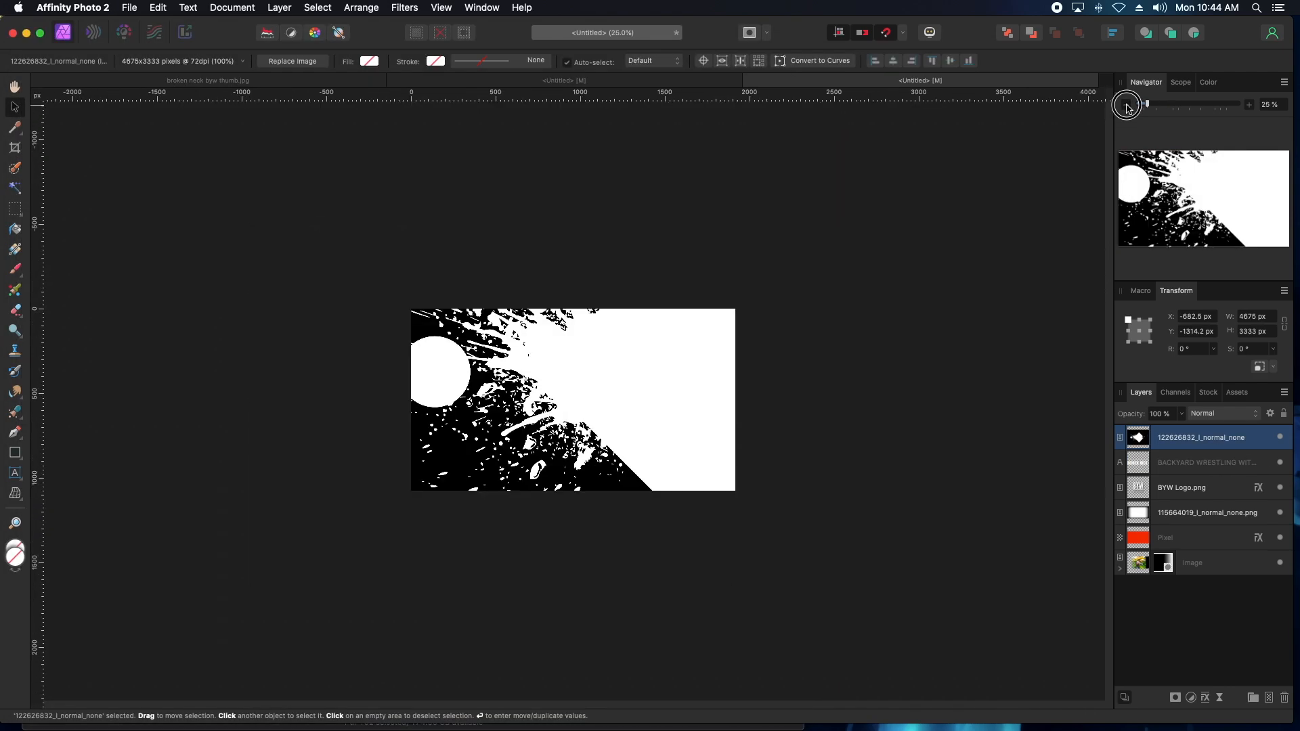
drag(351, 149, 566, 413)
drag(731, 532, 645, 462)
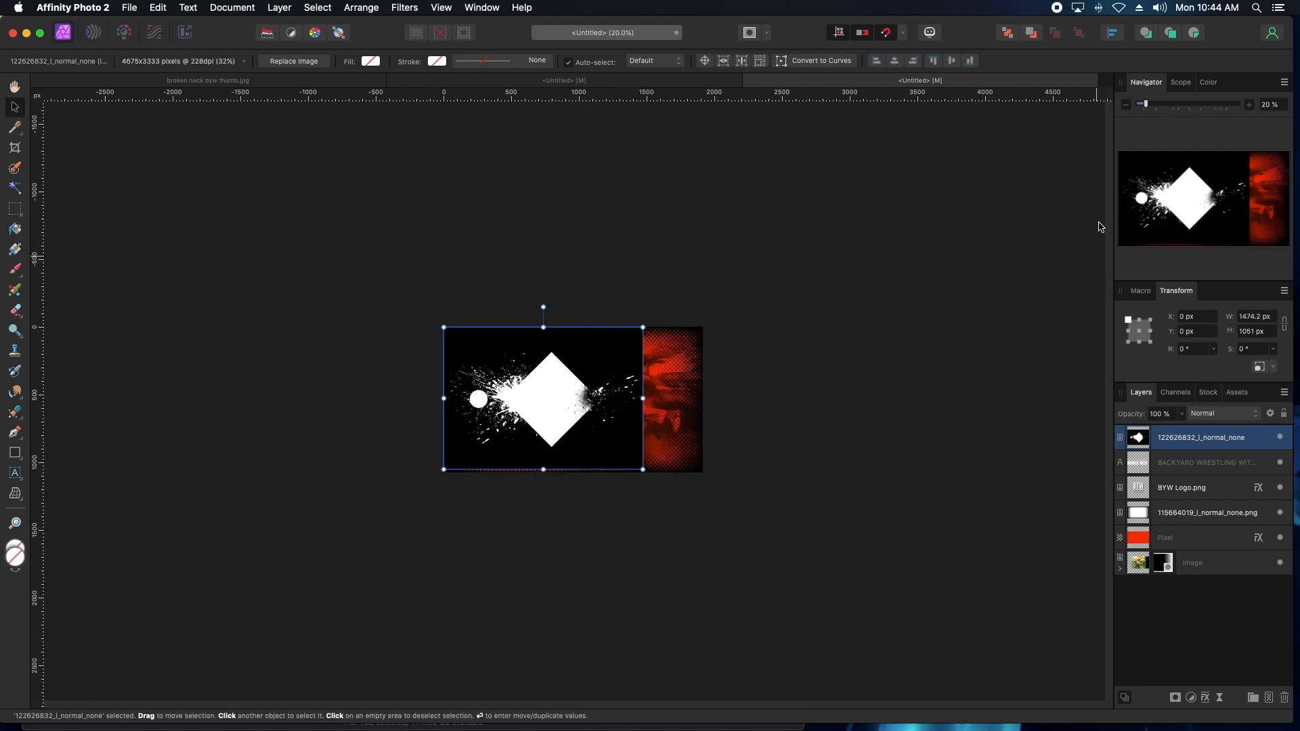
click(1251, 104)
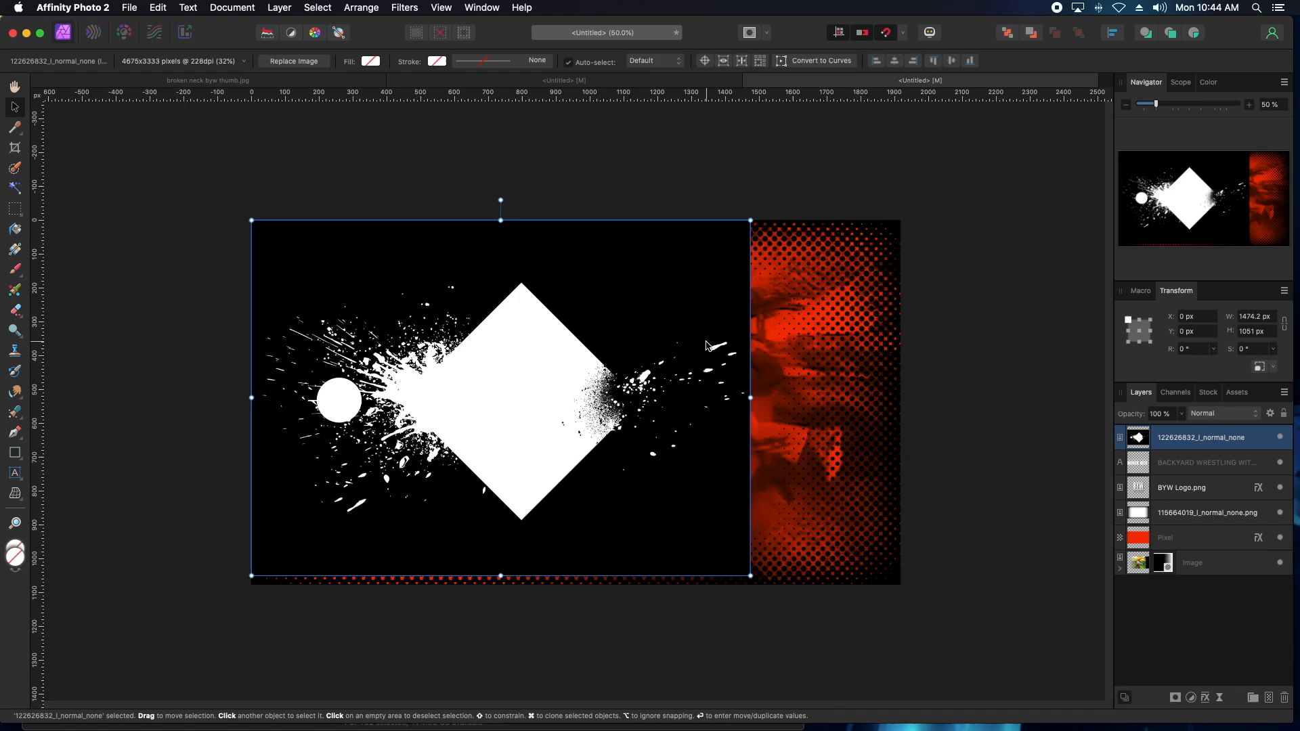
key(super+i)
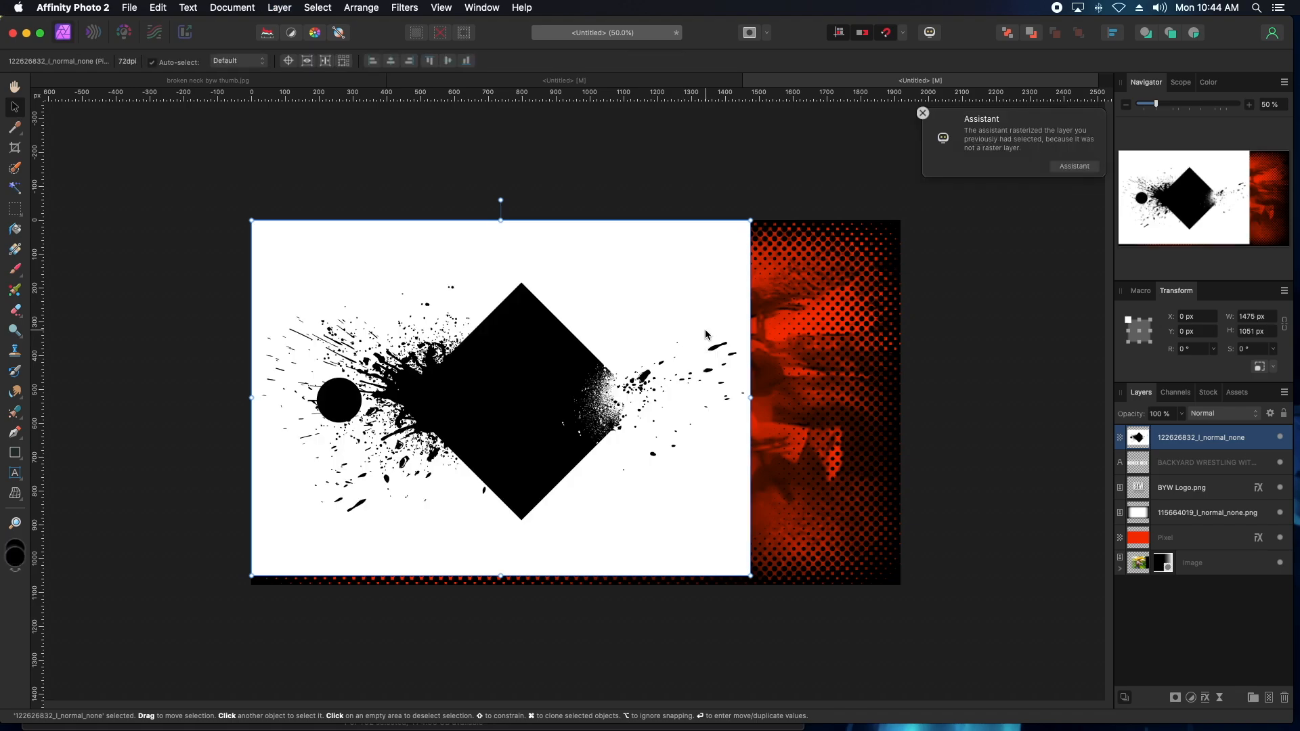
click(922, 114)
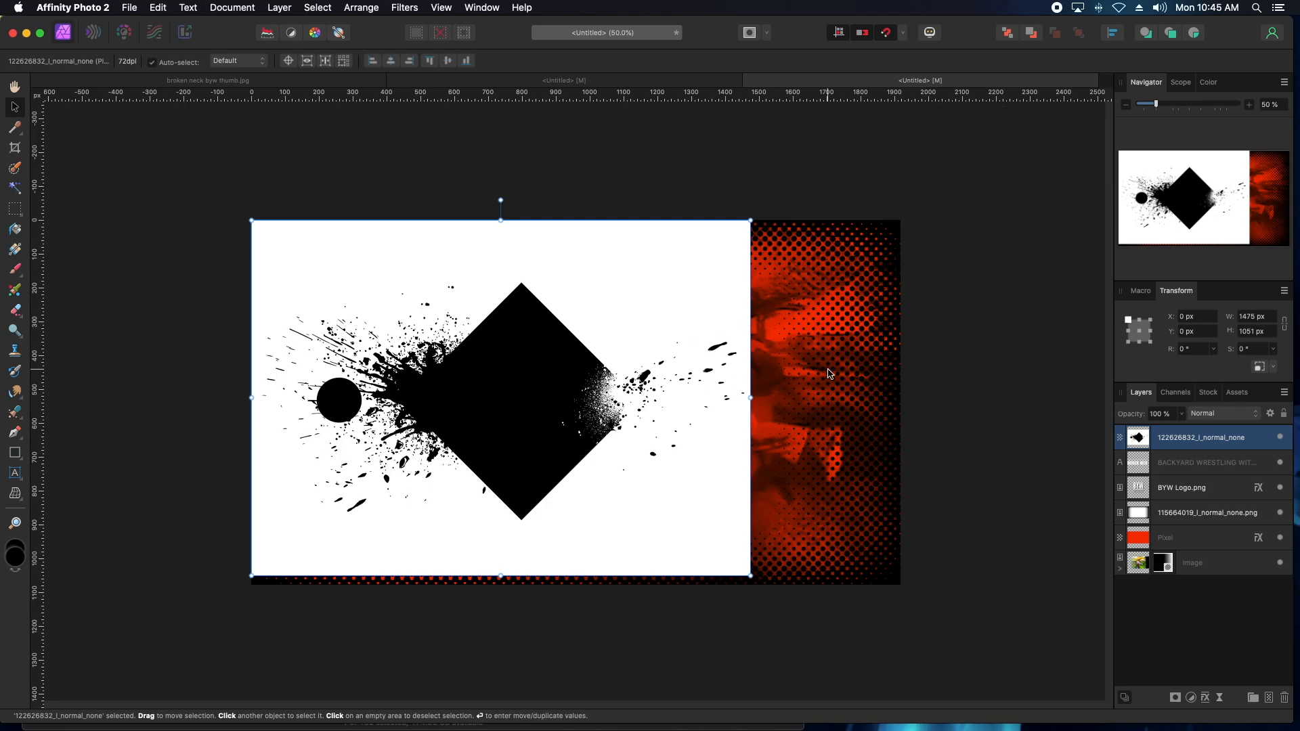
Set the splat layer's blend mode to Multiply and rotate it to about 135.7° over the title.
click(1215, 417)
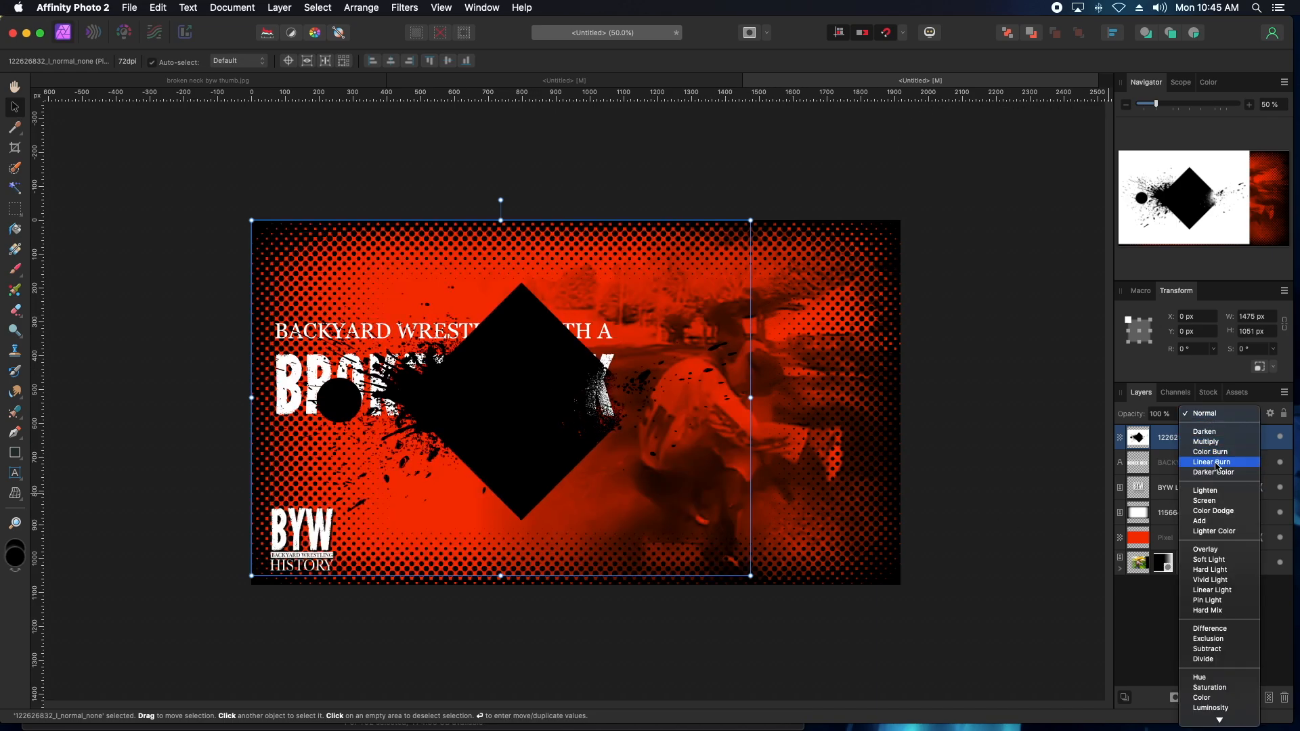
click(1220, 442)
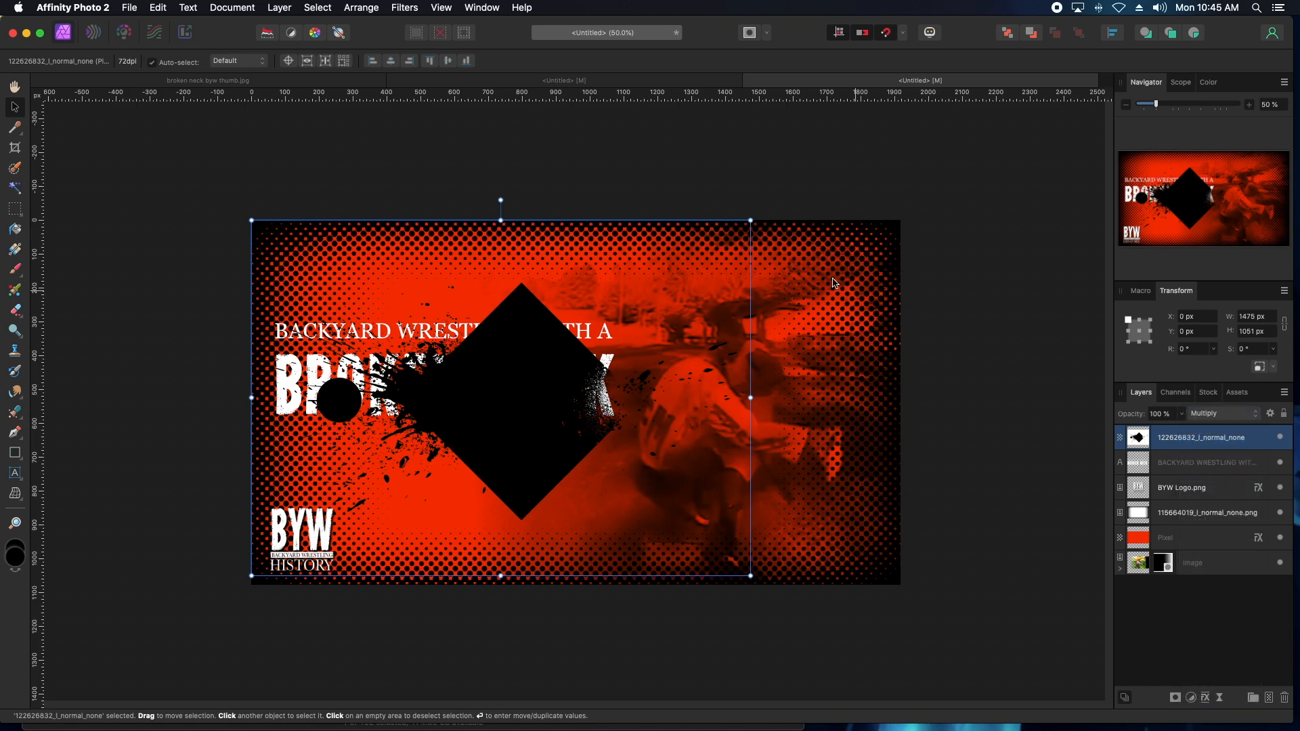
drag(755, 213, 191, 348)
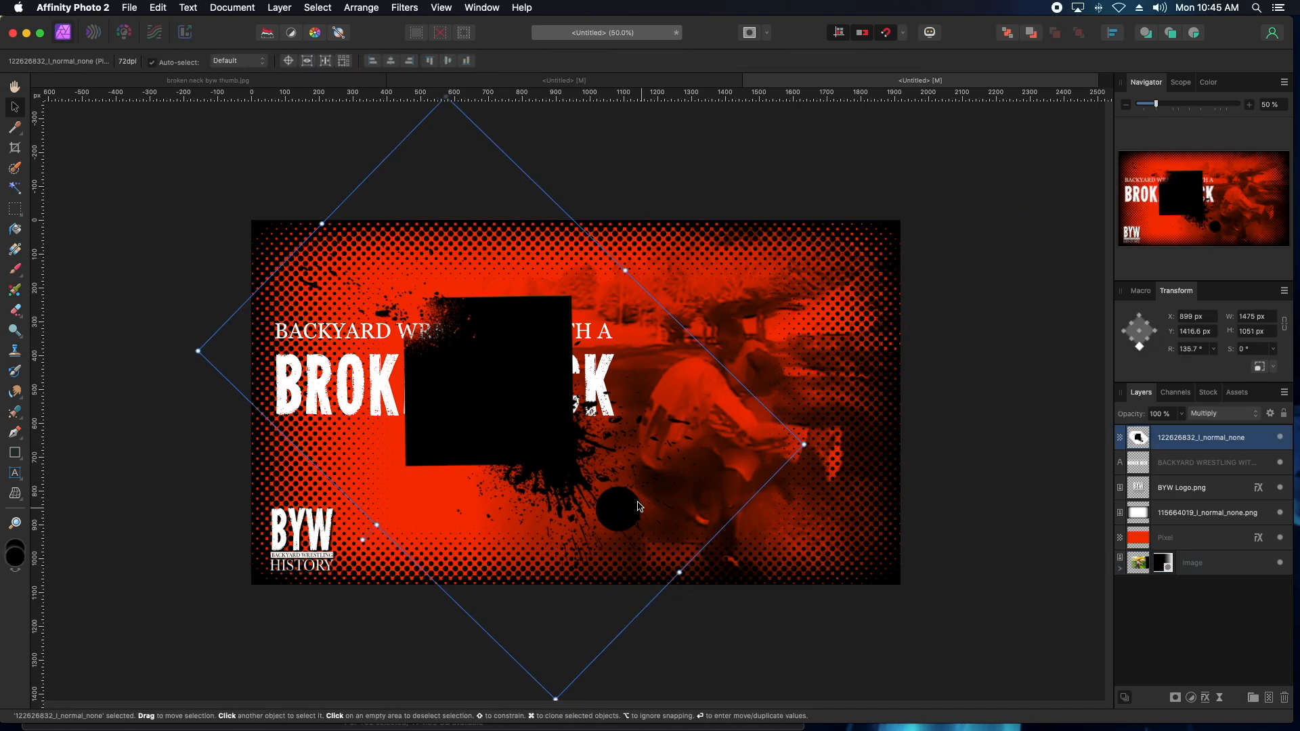
Add a mask to the splat layer and paint out the stray black circle with a brush about 81 px wide.
click(1175, 699)
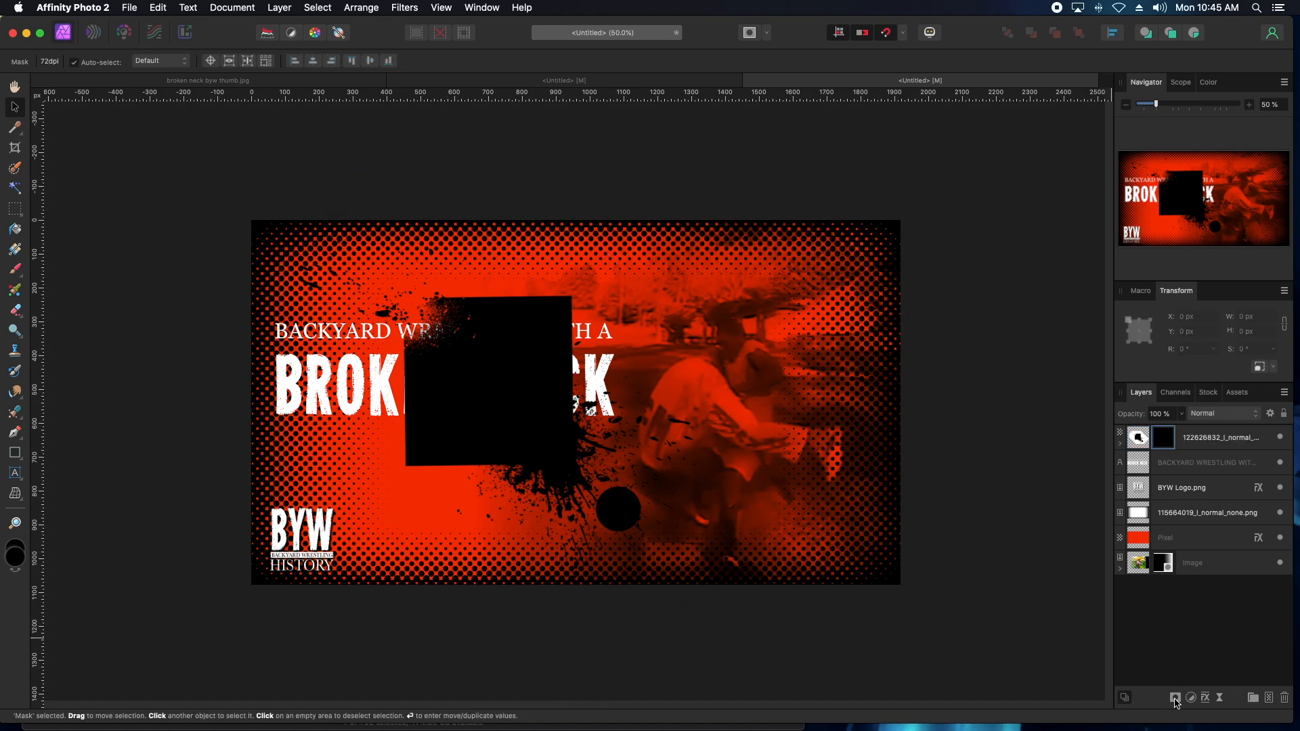
key(b)
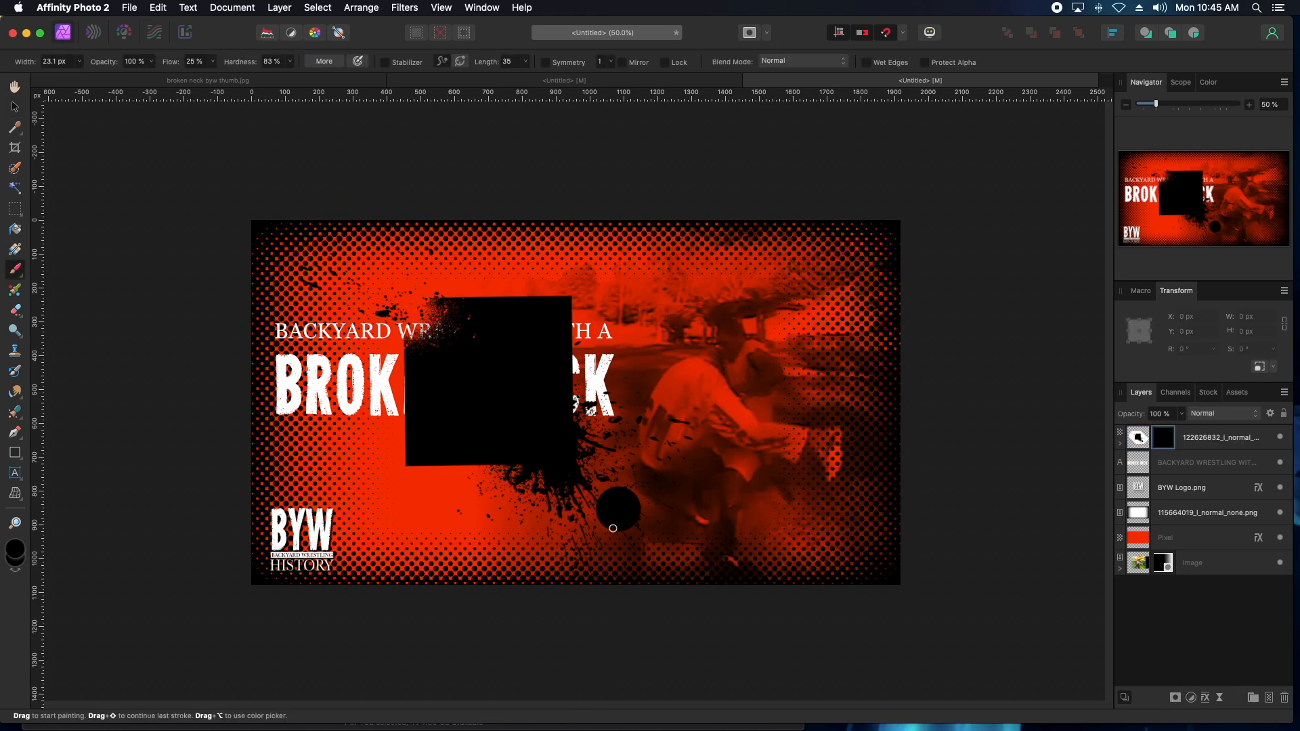
key(bracketright)
key(bracketright)
key(bracketright)
key(bracketright)
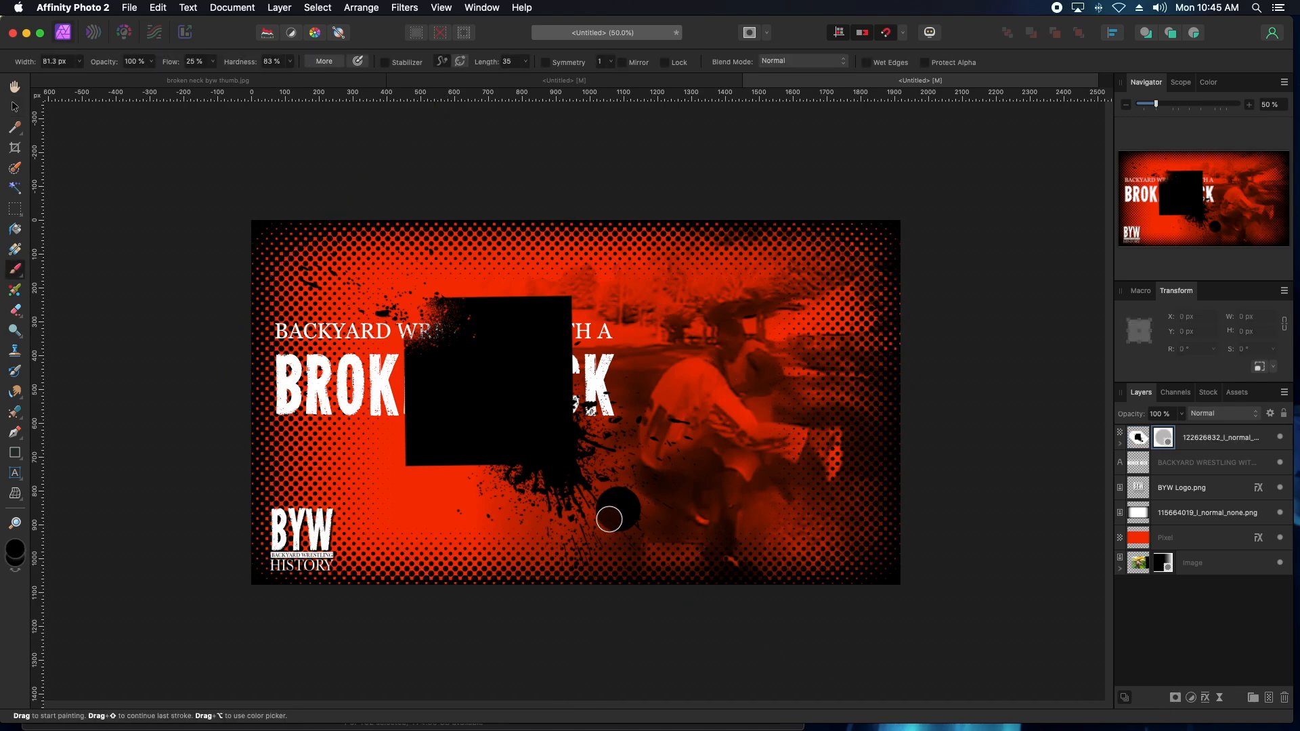
mouse_move(614, 499)
mouse_down()
mouse_move(604, 519)
mouse_move(621, 504)
mouse_move(607, 499)
mouse_move(628, 511)
mouse_up()
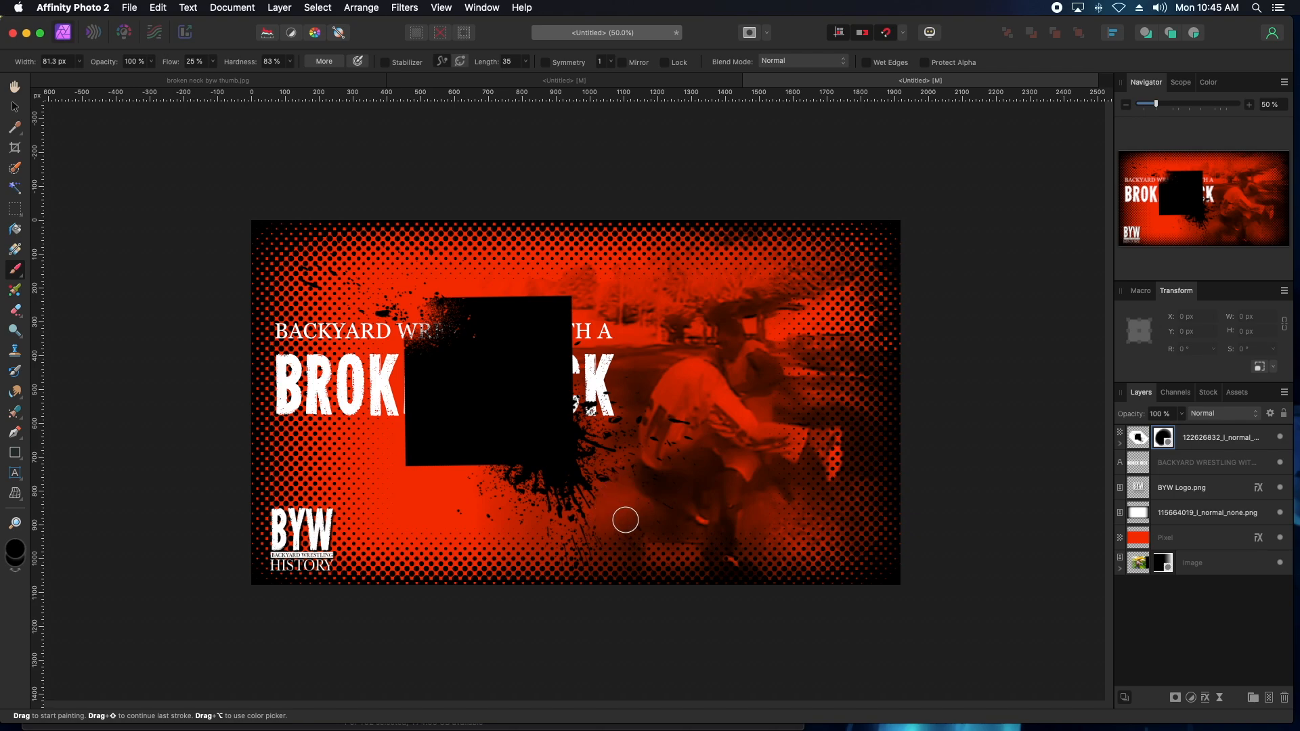
Scale the splat layer to about 1290 × 919 px and rasterize it with its mask.
click(17, 107)
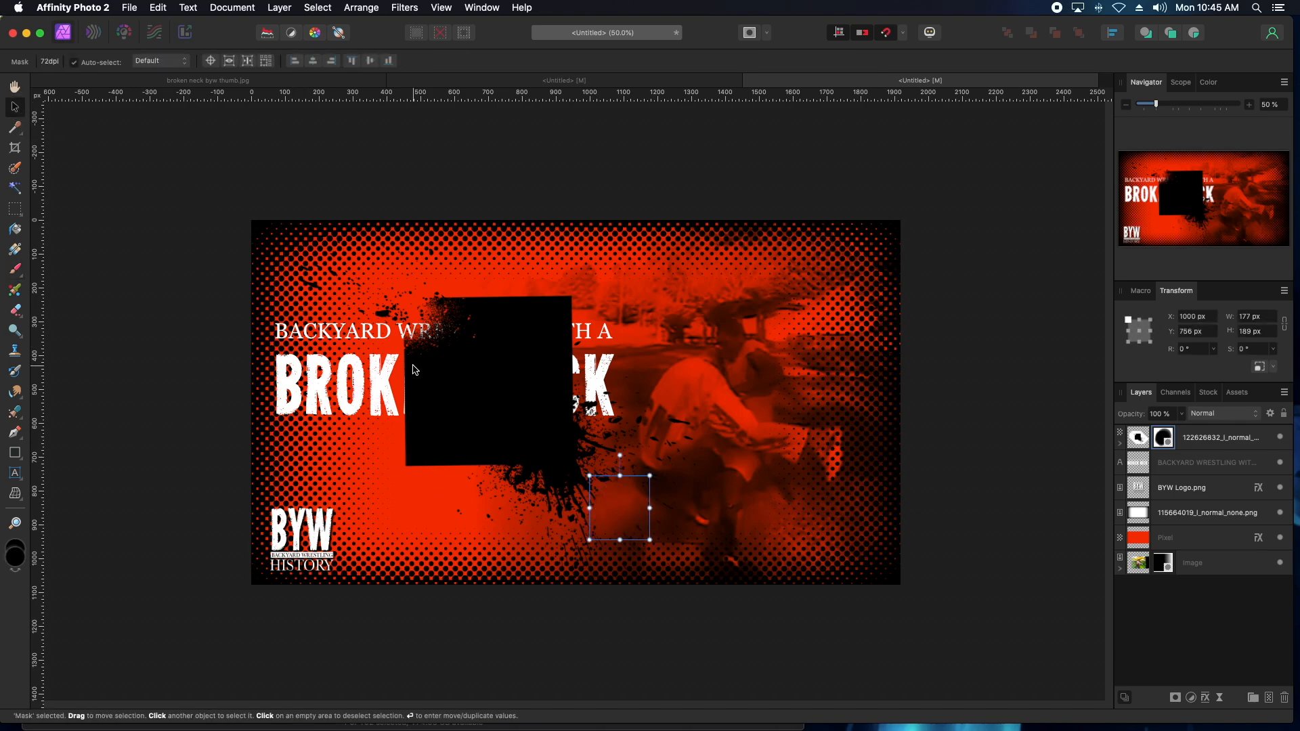
click(279, 7)
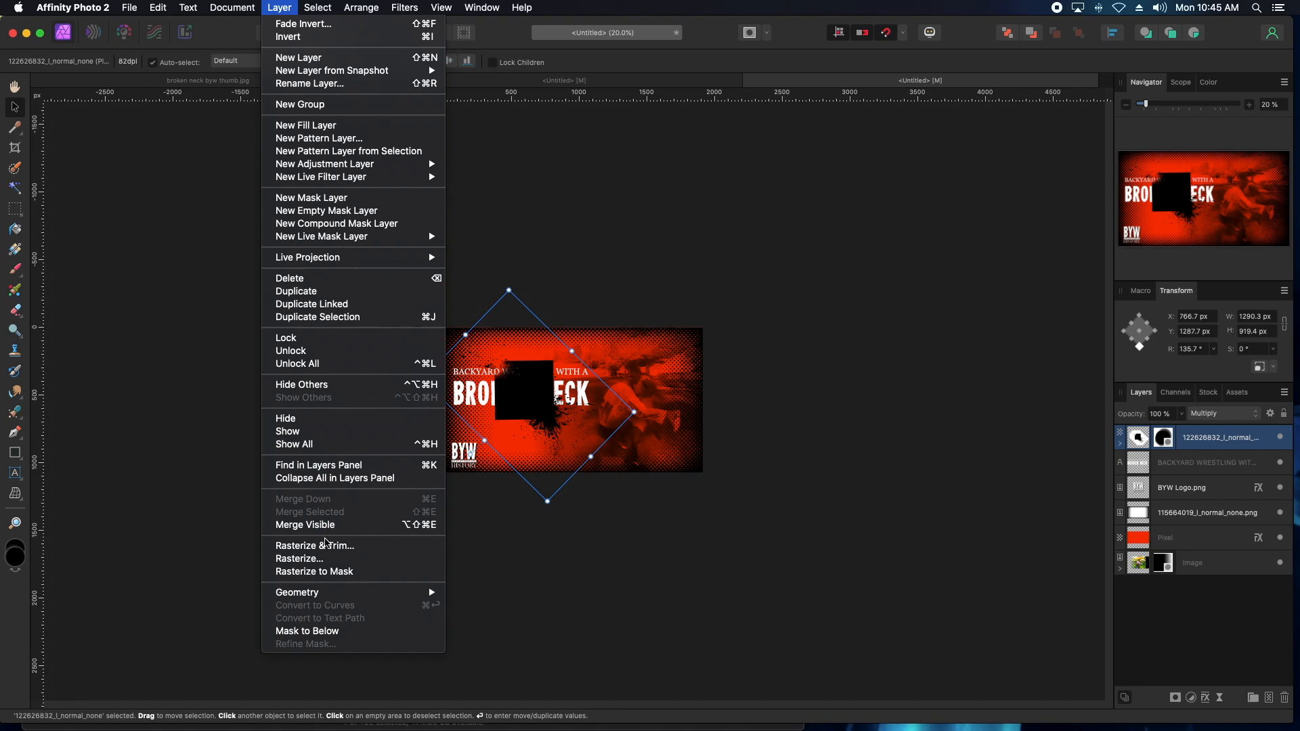
click(322, 559)
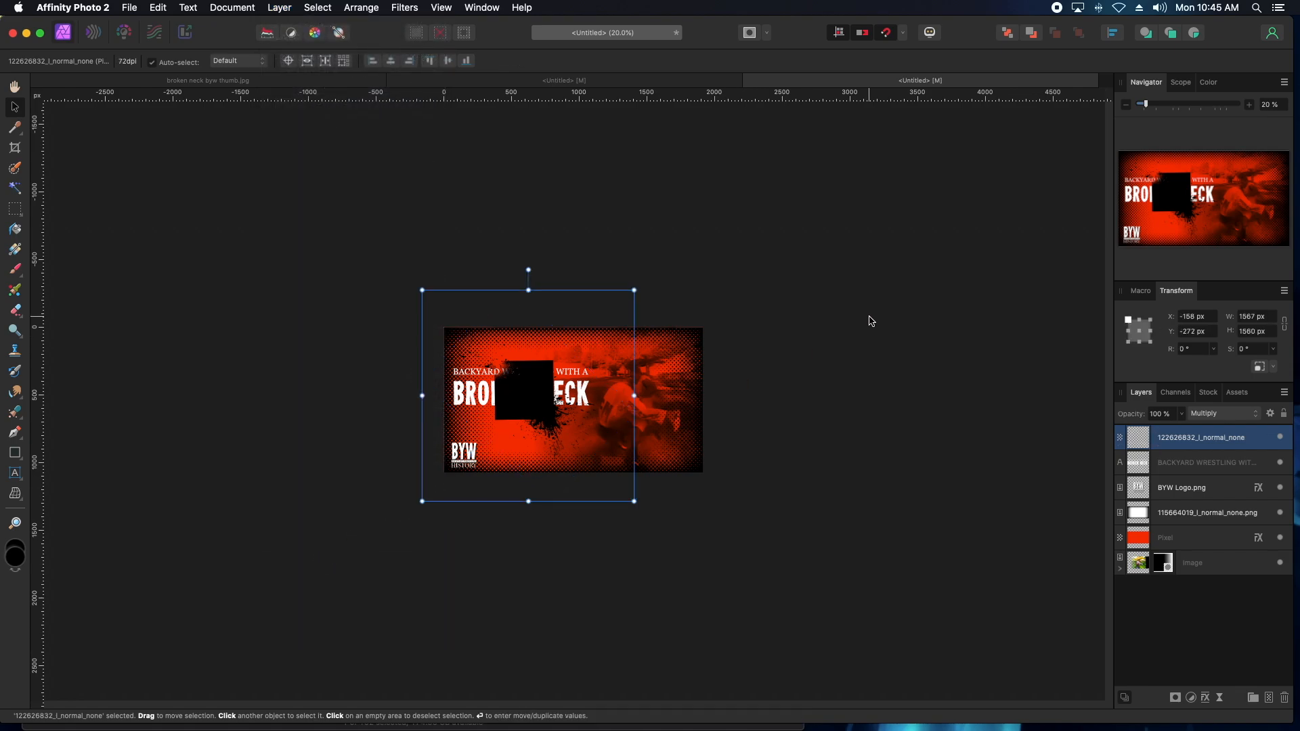
click(1248, 104)
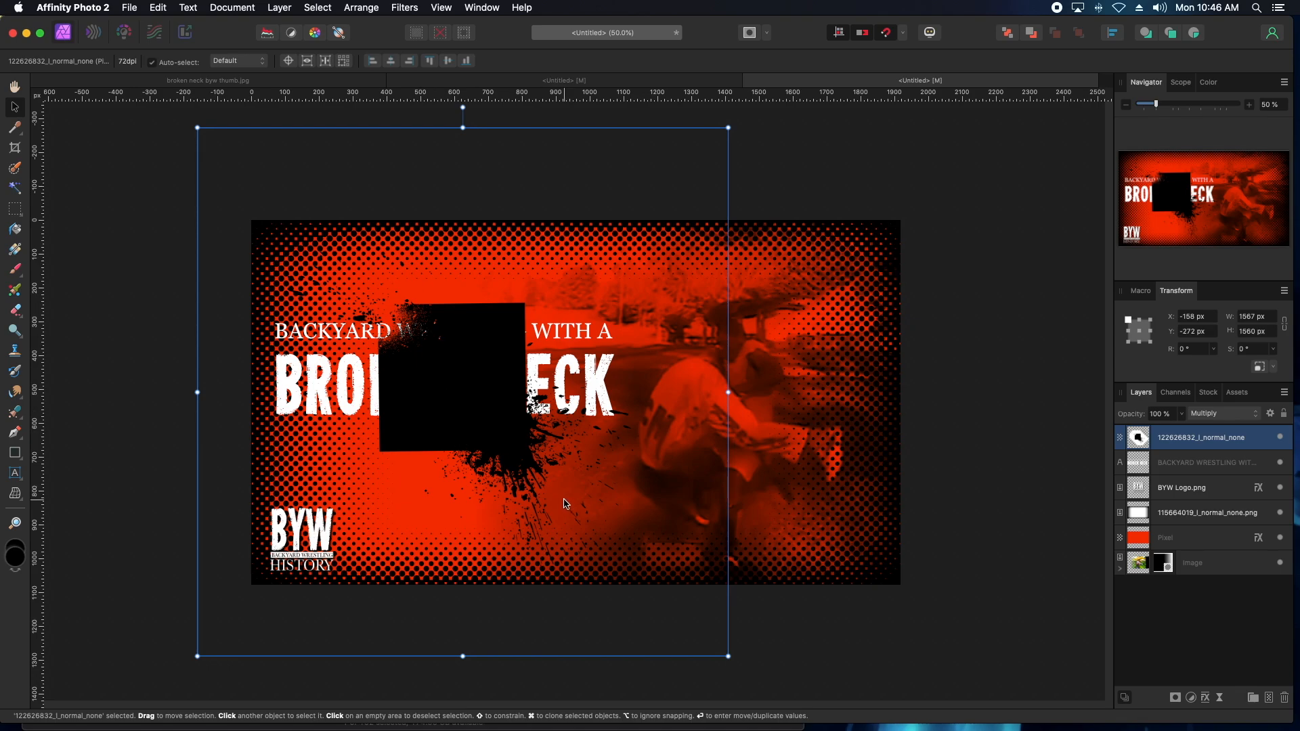
Move the splat layer below the title text and stretch it wide enough to back the whole title.
drag(1120, 447, 1160, 471)
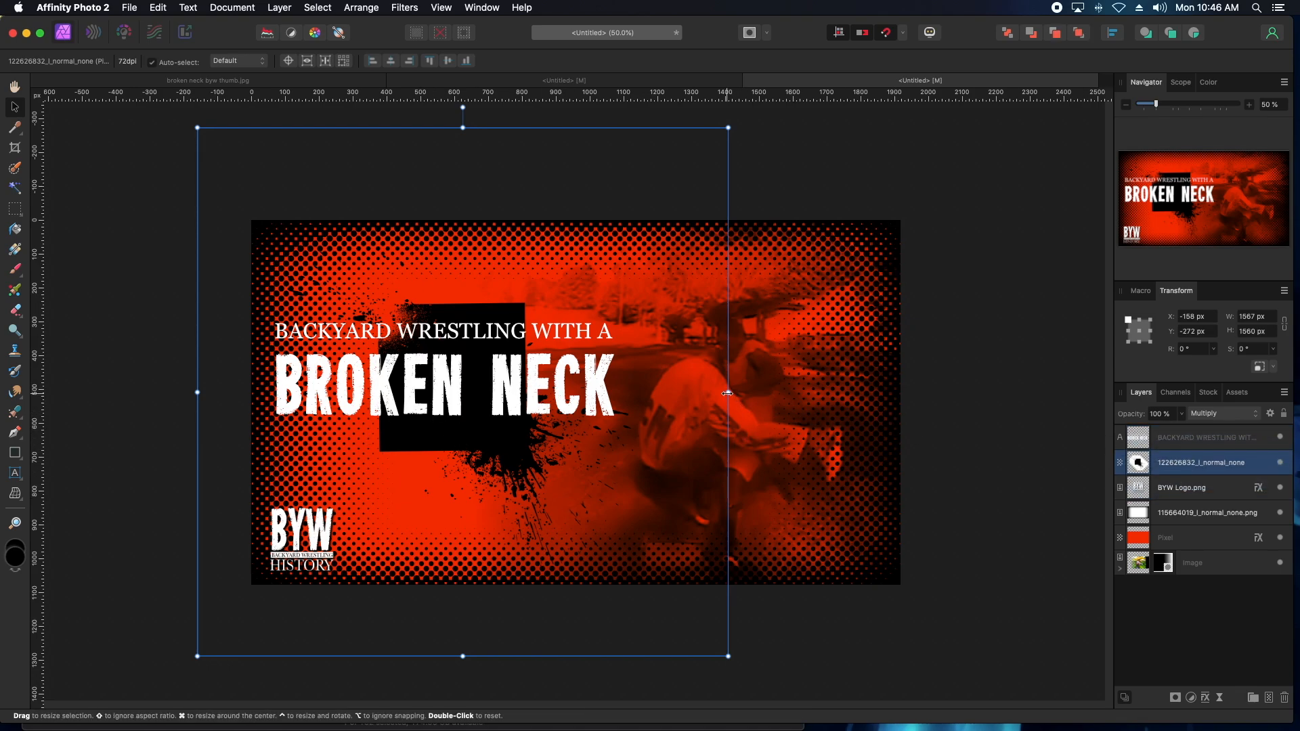
drag(728, 392, 935, 690)
click(933, 690)
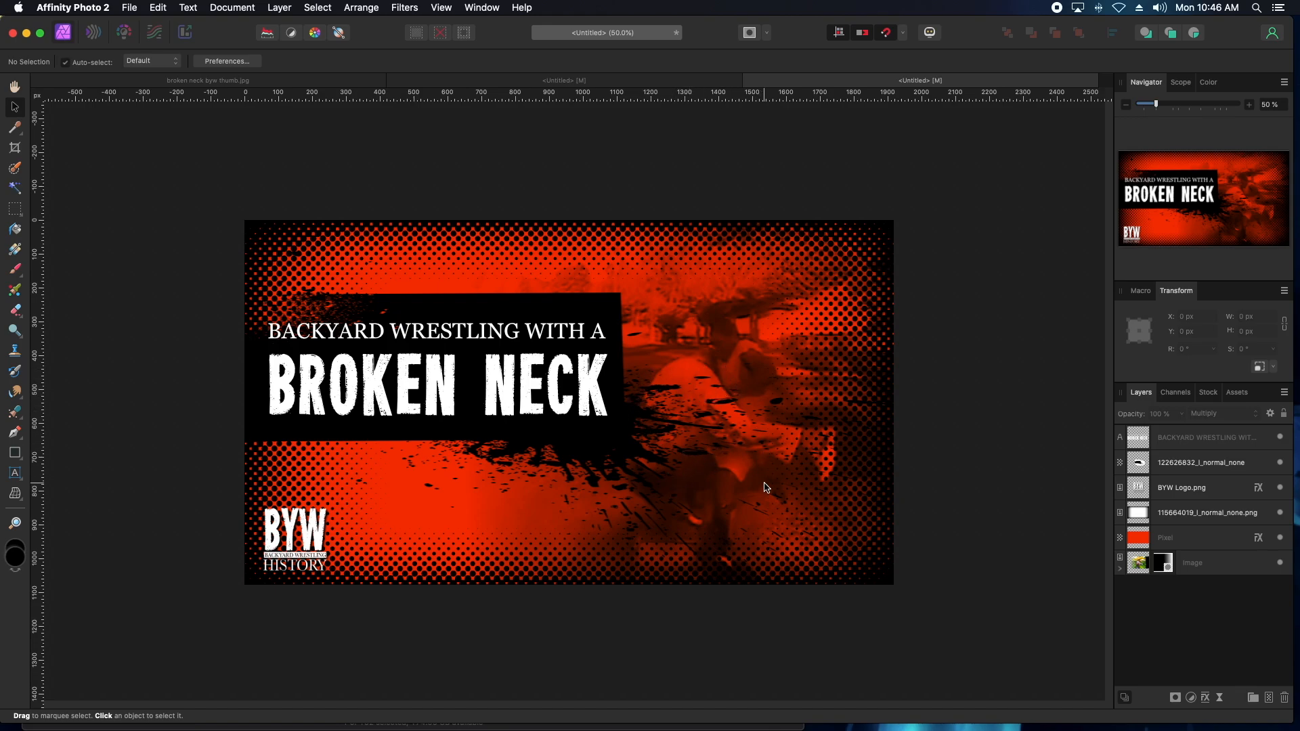
Duplicate the photo layer, release and delete the copy's mask, and move the copy above all other layers.
click(1138, 569)
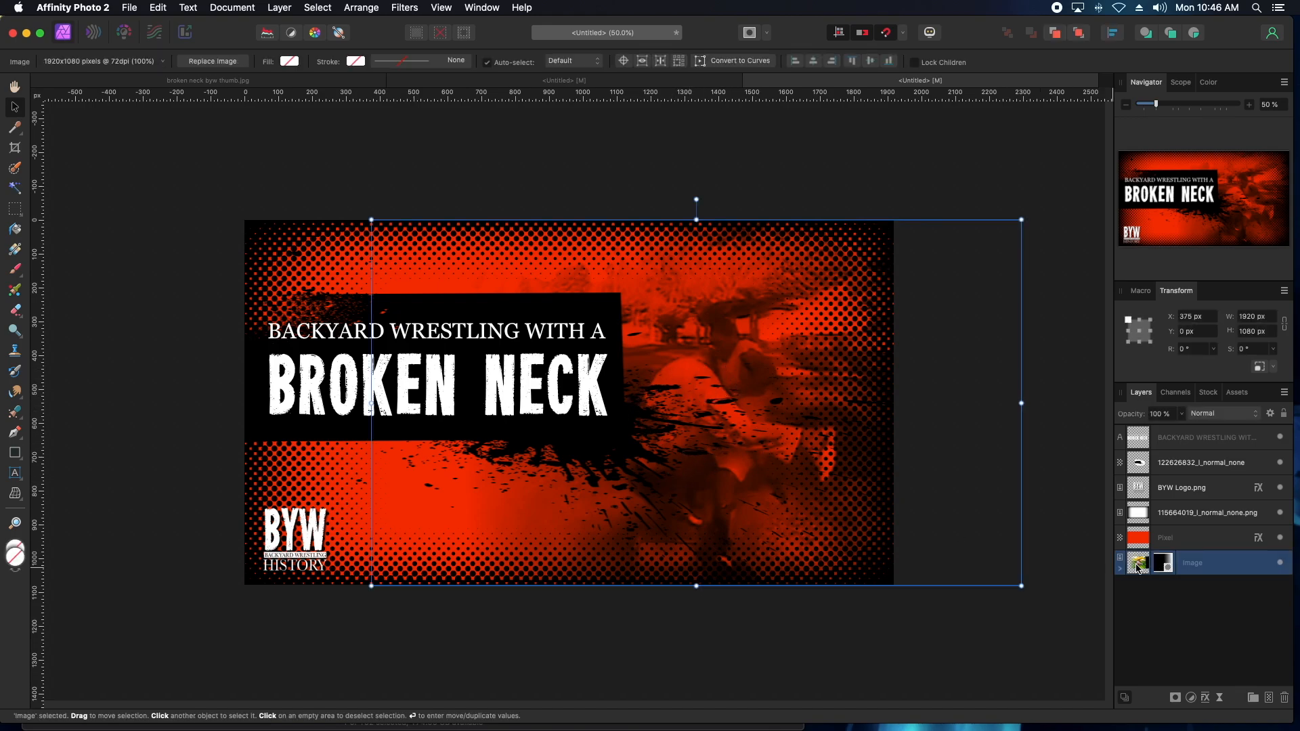
key(super+j)
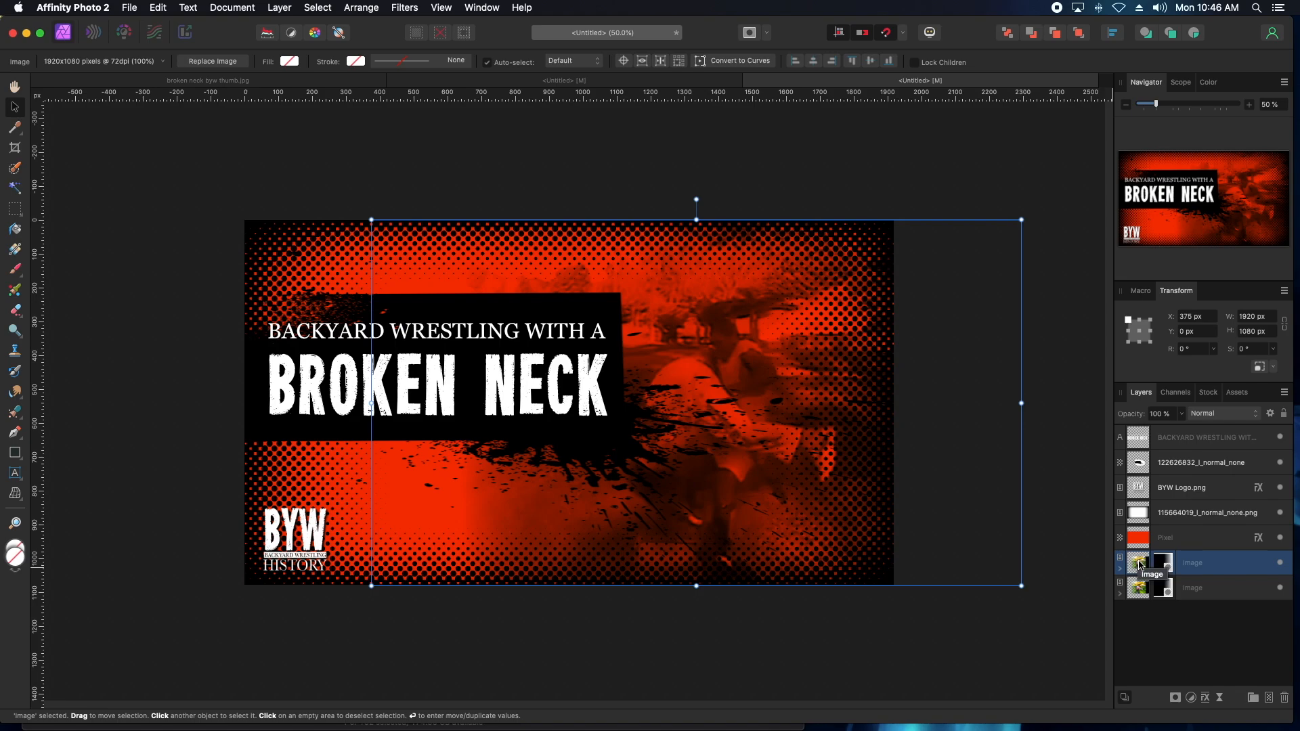
right_click(1160, 564)
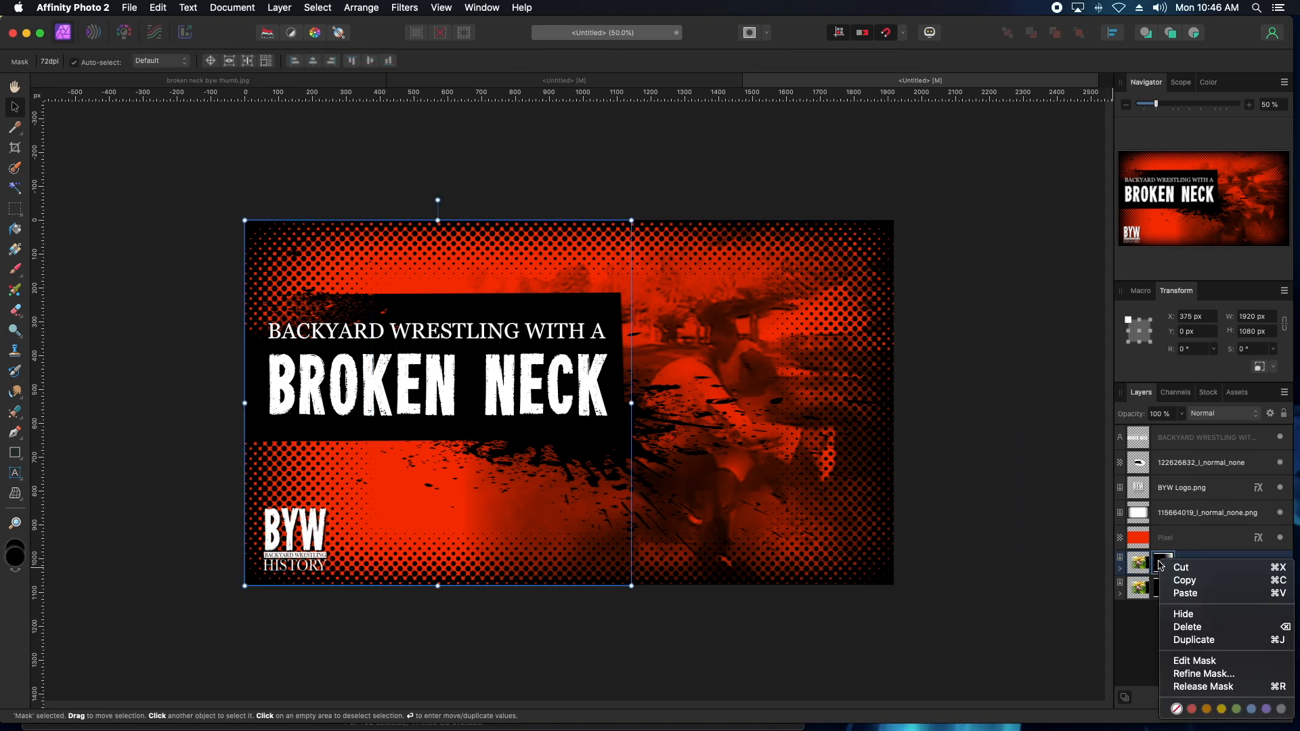
click(1204, 686)
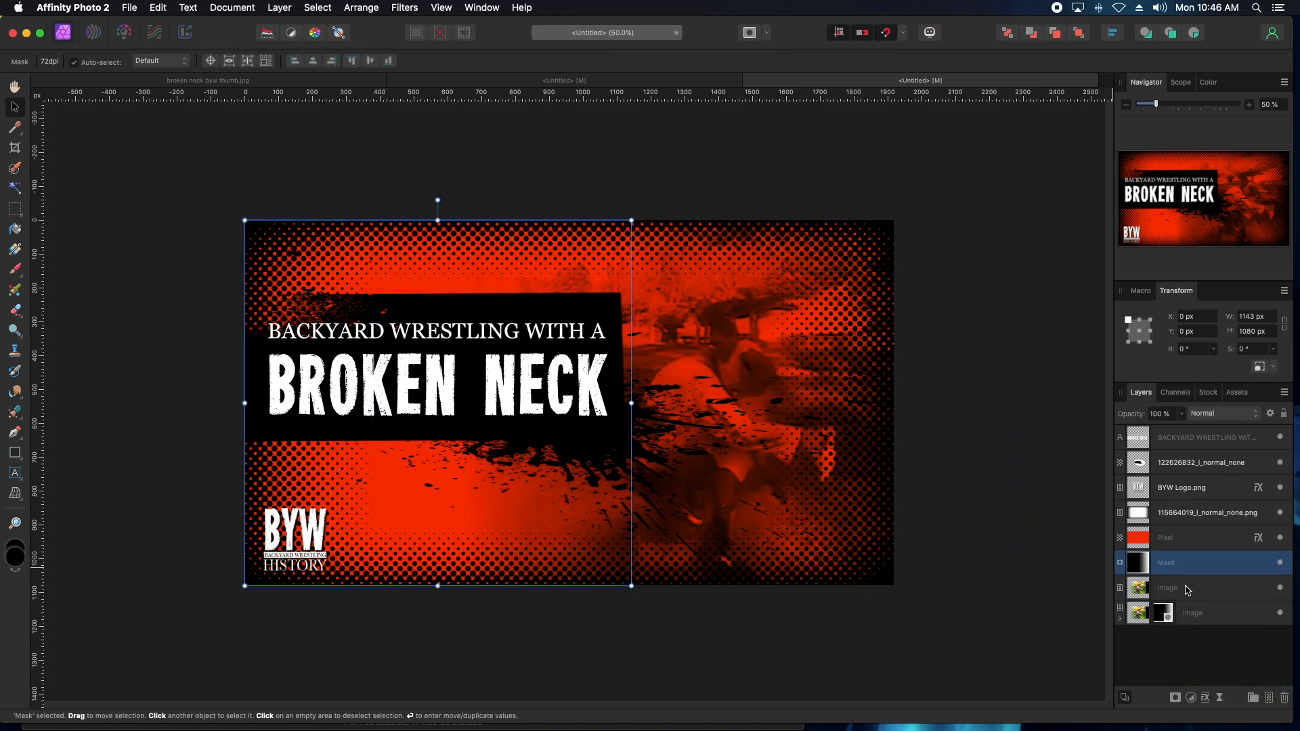
drag(1147, 570, 1272, 692)
drag(1273, 691, 1284, 697)
drag(1168, 565, 1168, 430)
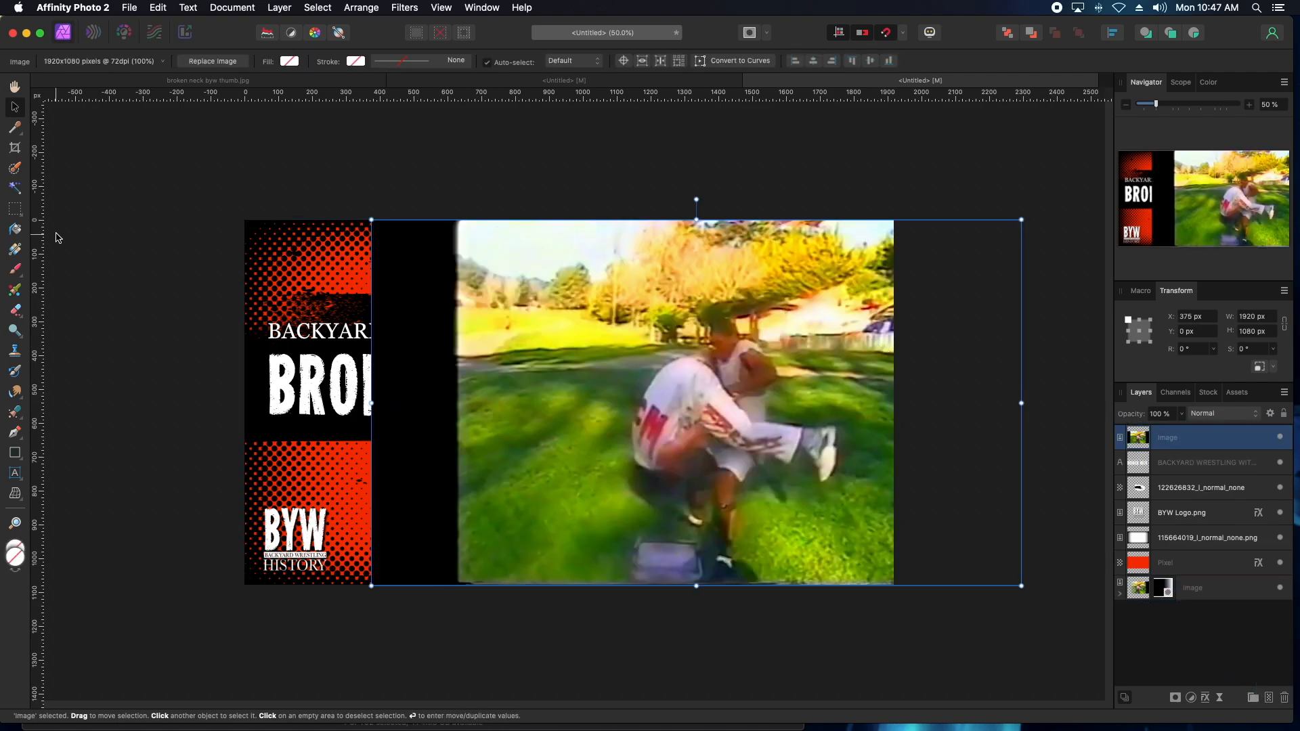
Select both wrestlers in the copied photo with the Selection Brush and open the selection for refining.
click(15, 169)
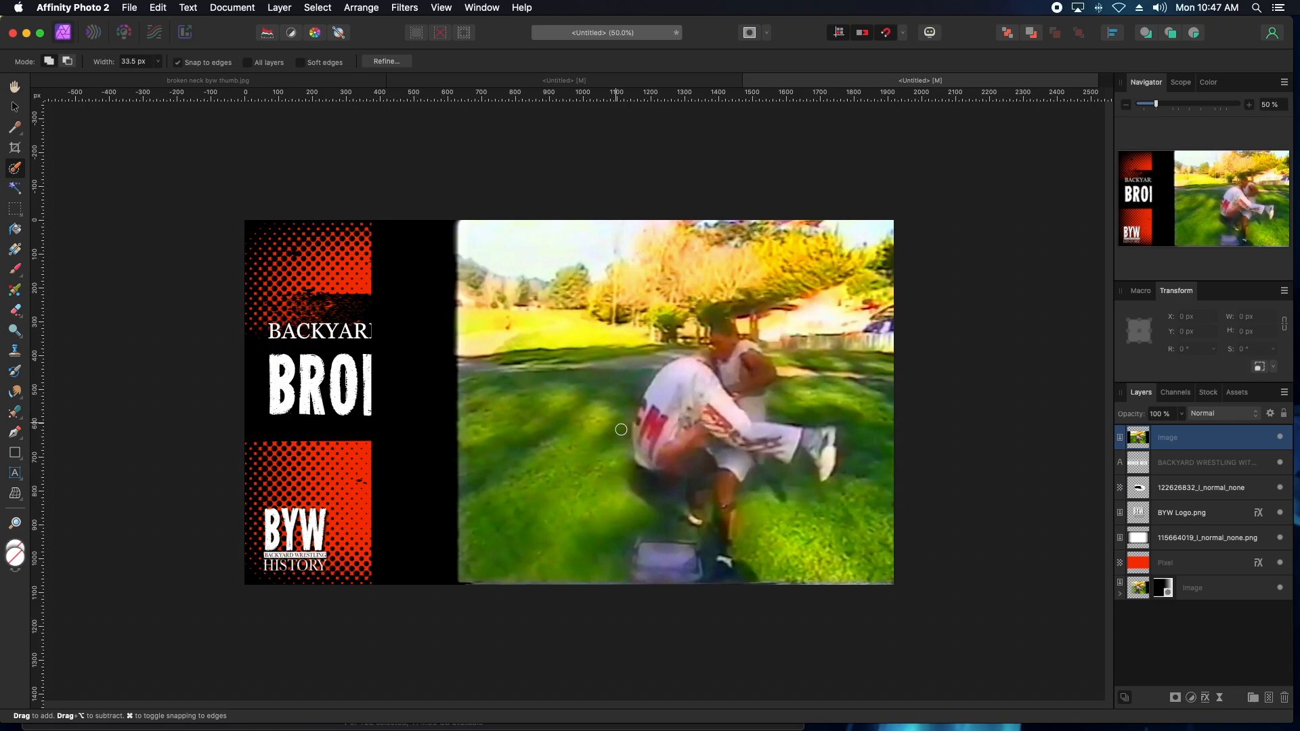
drag(674, 473, 657, 451)
drag(664, 379, 661, 416)
click(384, 62)
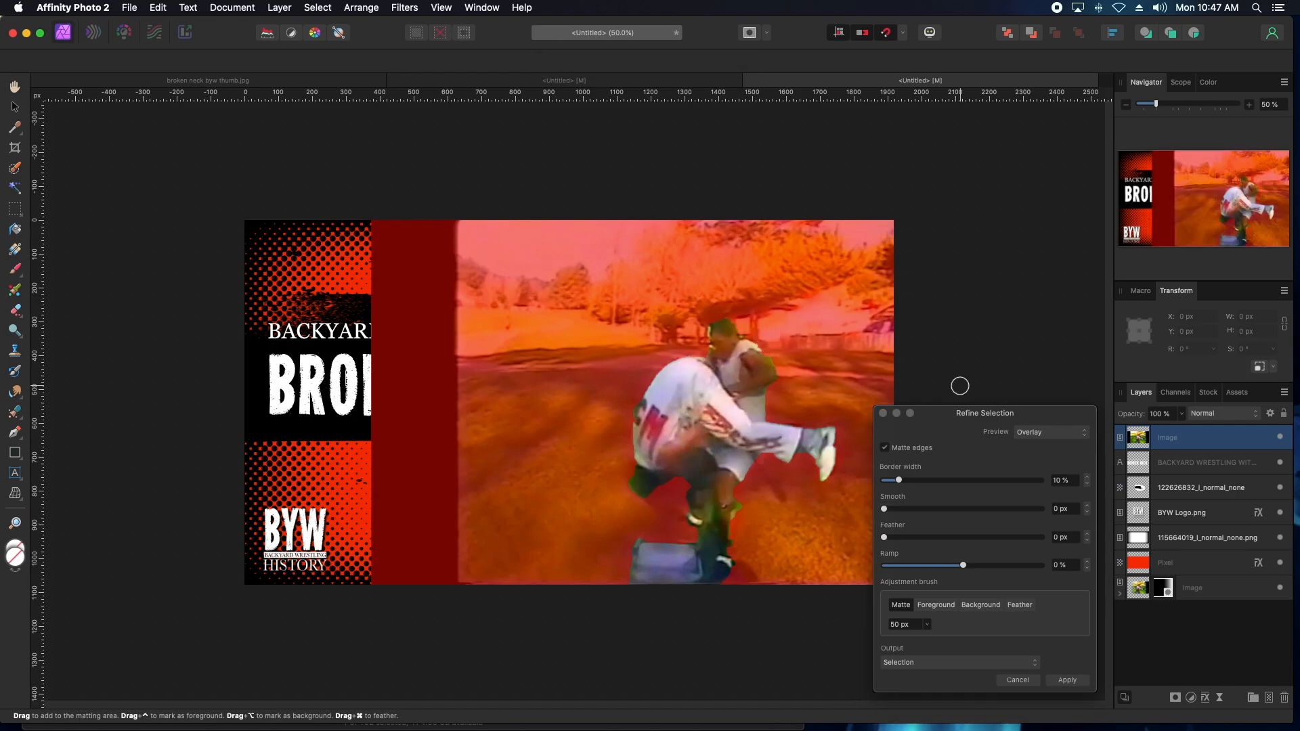
Compare the Black matte, White matte, Black and white and Transparent previews of the selection, ending on Overlay.
click(1044, 436)
click(1046, 443)
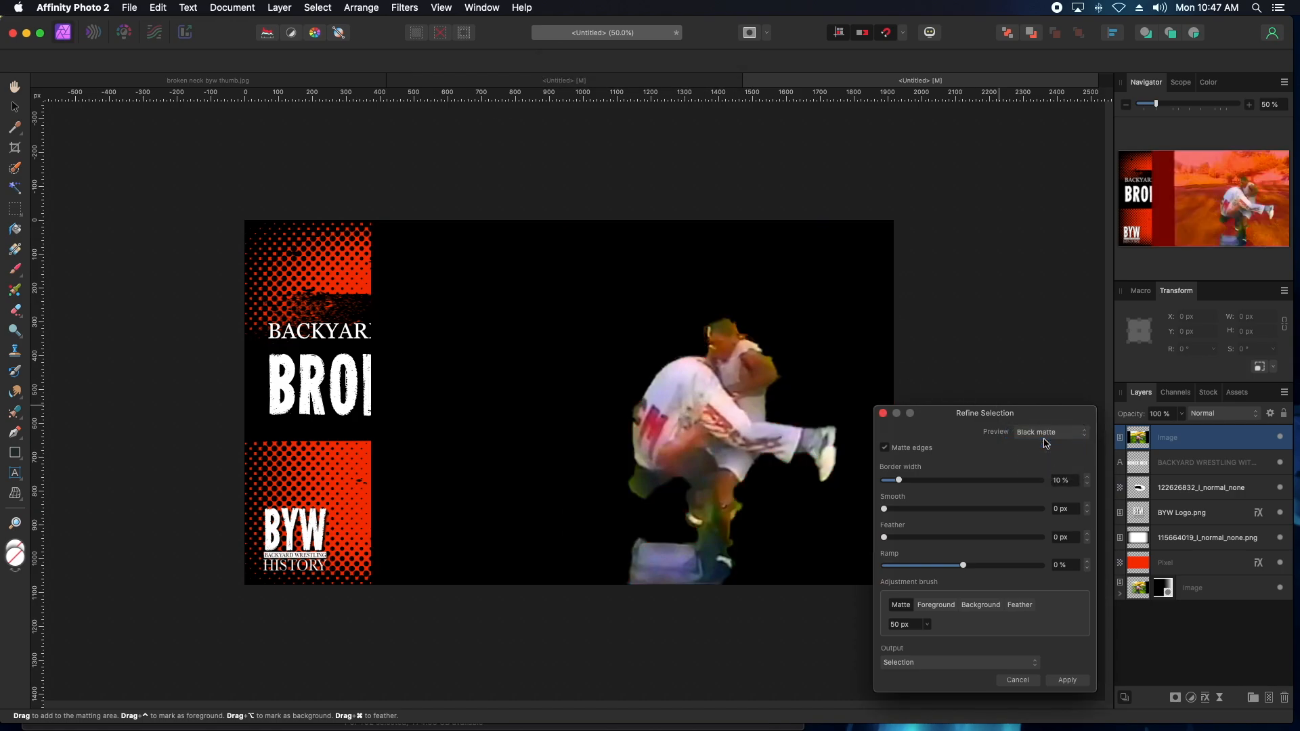
click(1046, 436)
click(1046, 444)
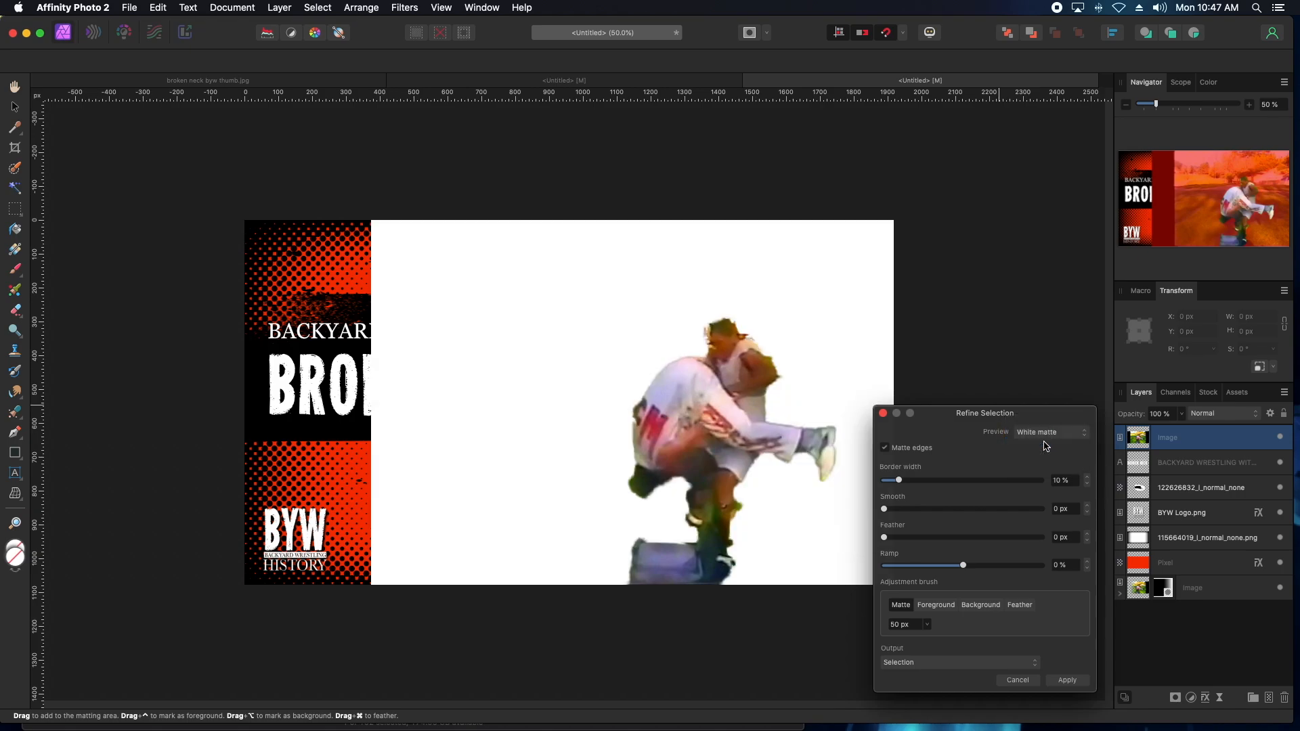
click(1044, 437)
click(1046, 442)
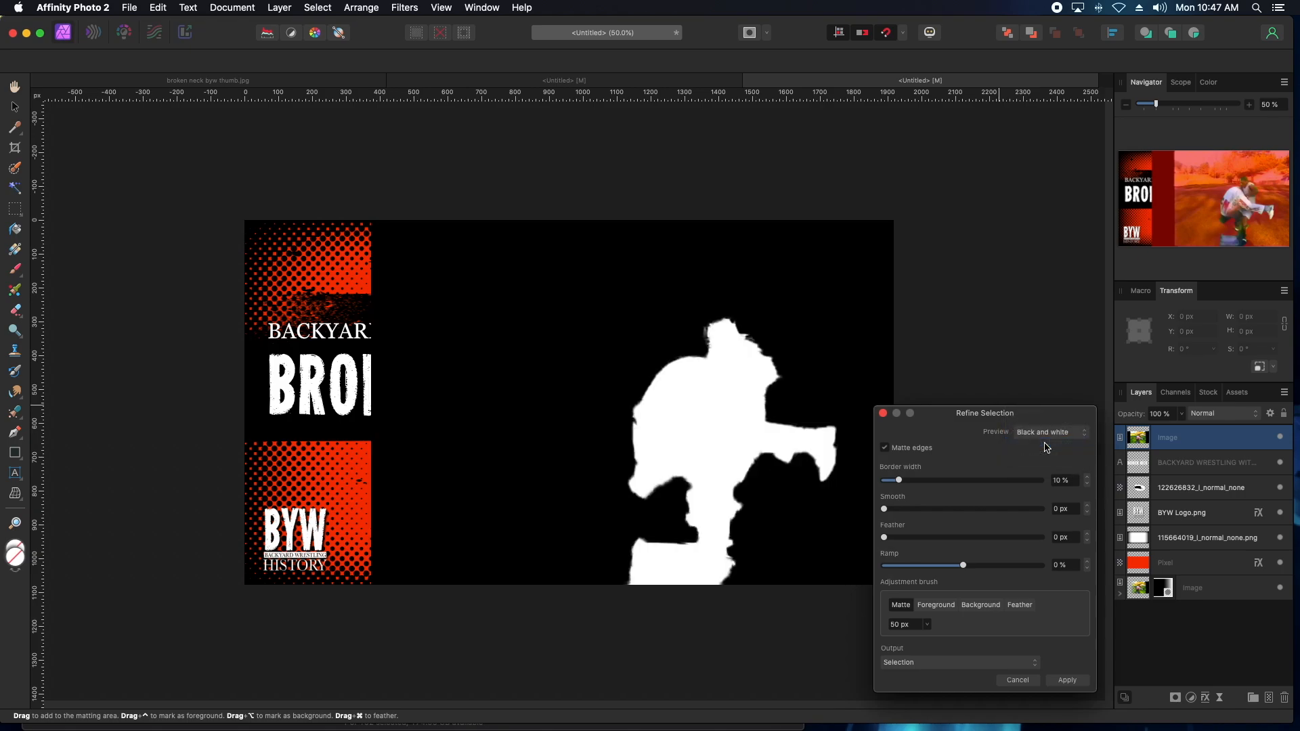
click(1046, 437)
click(1046, 446)
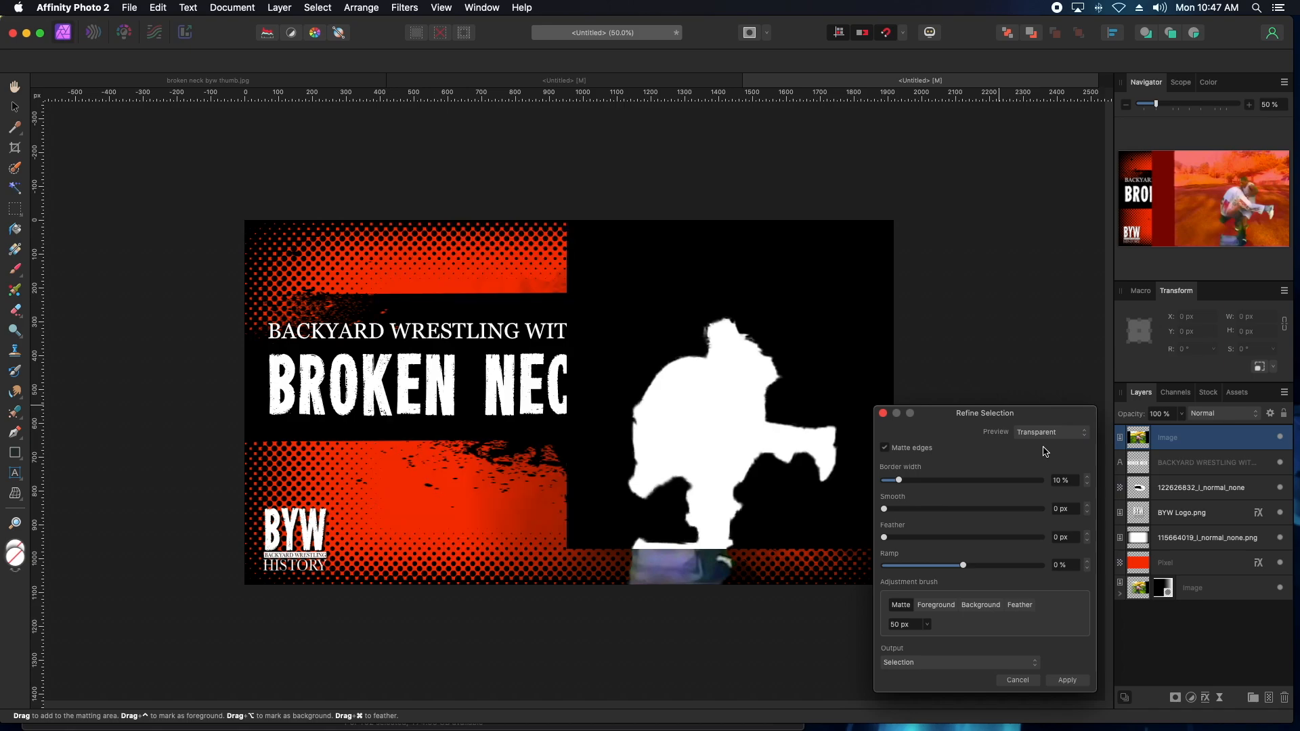
click(1046, 431)
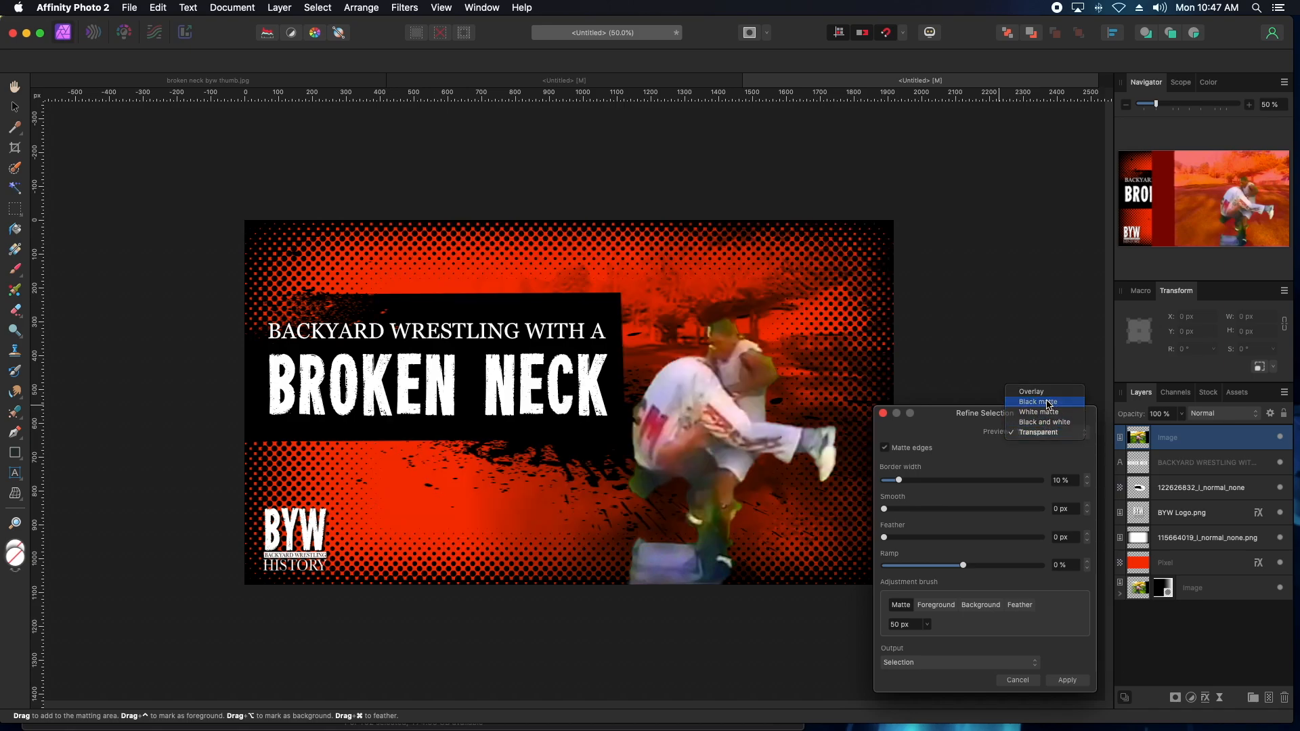
click(1047, 401)
click(1046, 432)
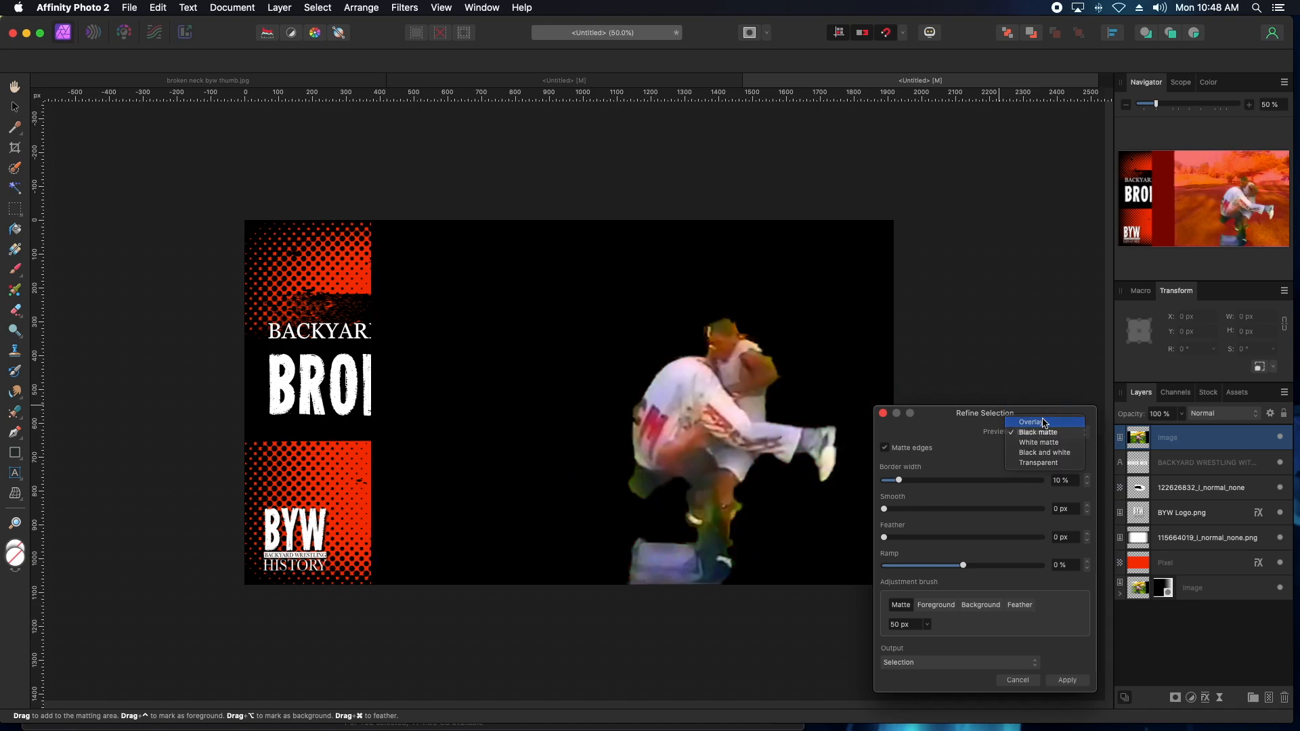
click(1046, 421)
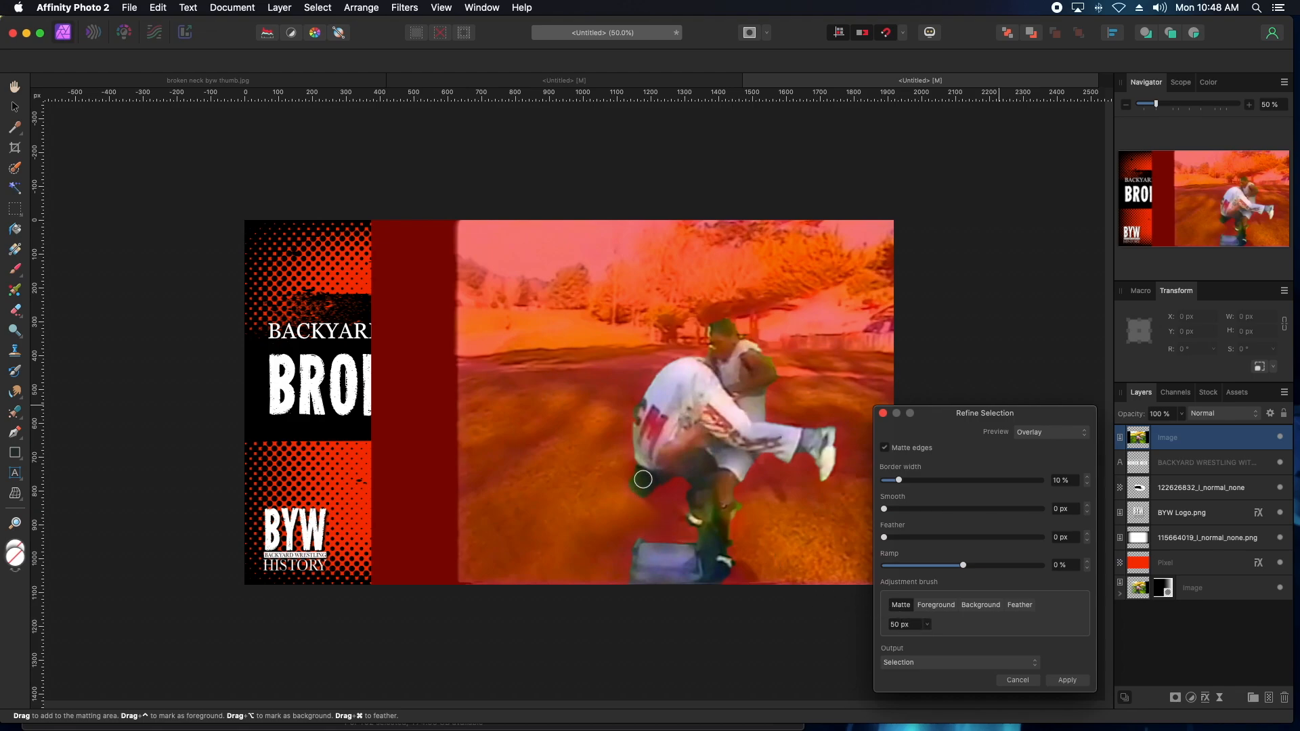
Refine the selection with a 50 px brush, matting the bent wrestler's head edge and marking background and foreground around the standing wrestler's legs.
mouse_move(635, 474)
mouse_down()
mouse_move(654, 500)
mouse_move(668, 481)
mouse_move(638, 474)
mouse_up()
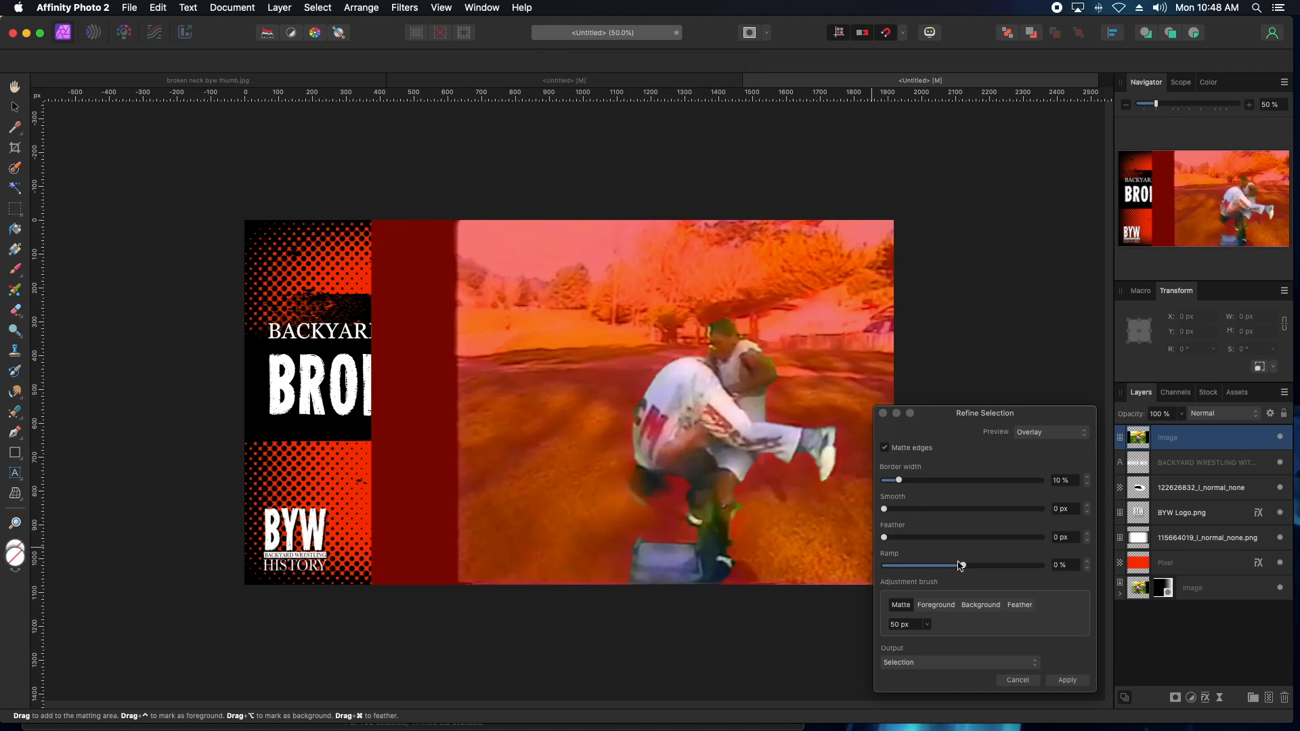
click(985, 605)
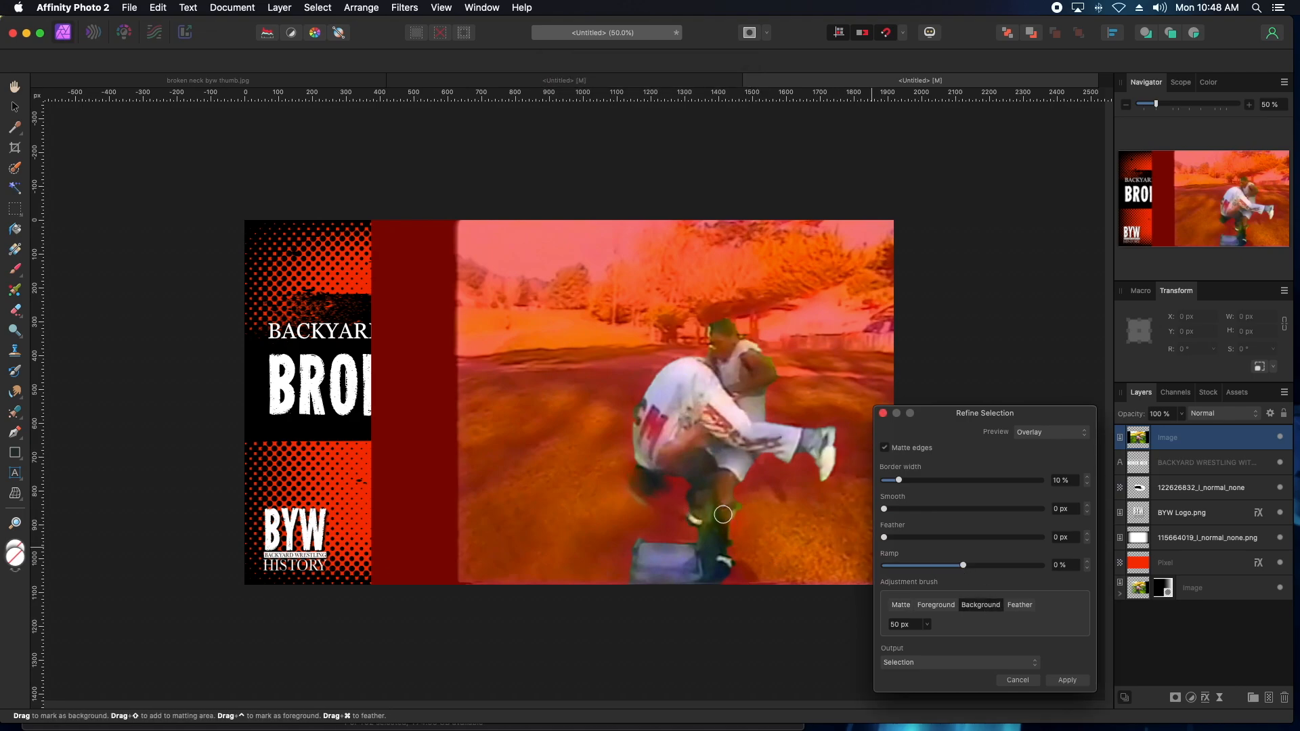
drag(741, 517, 740, 534)
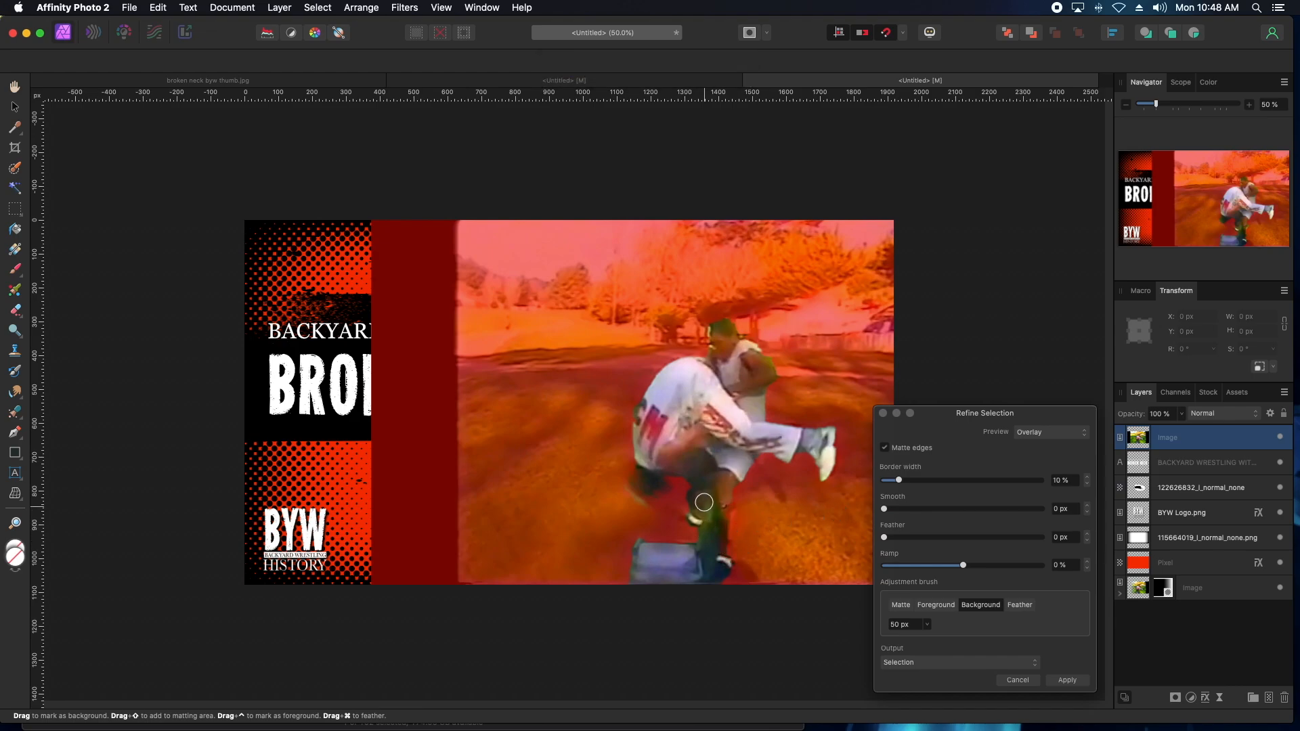
click(933, 608)
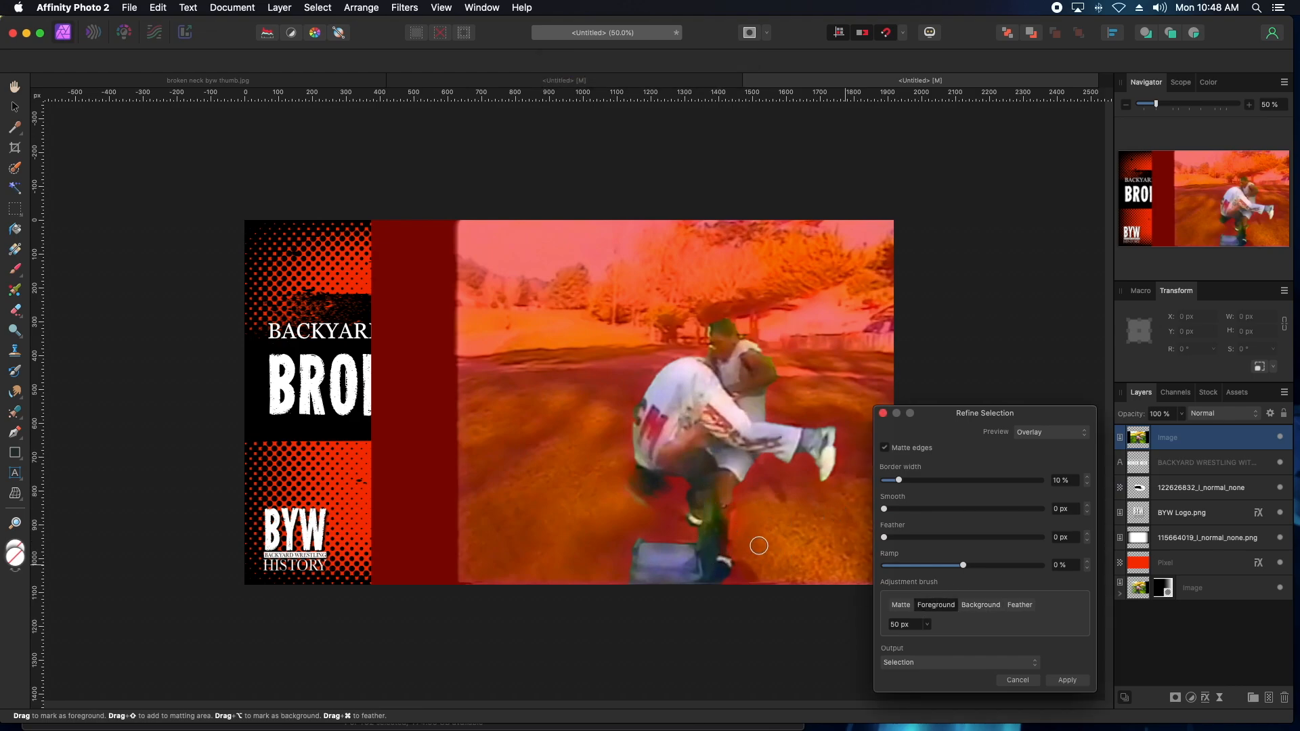
drag(721, 496, 712, 554)
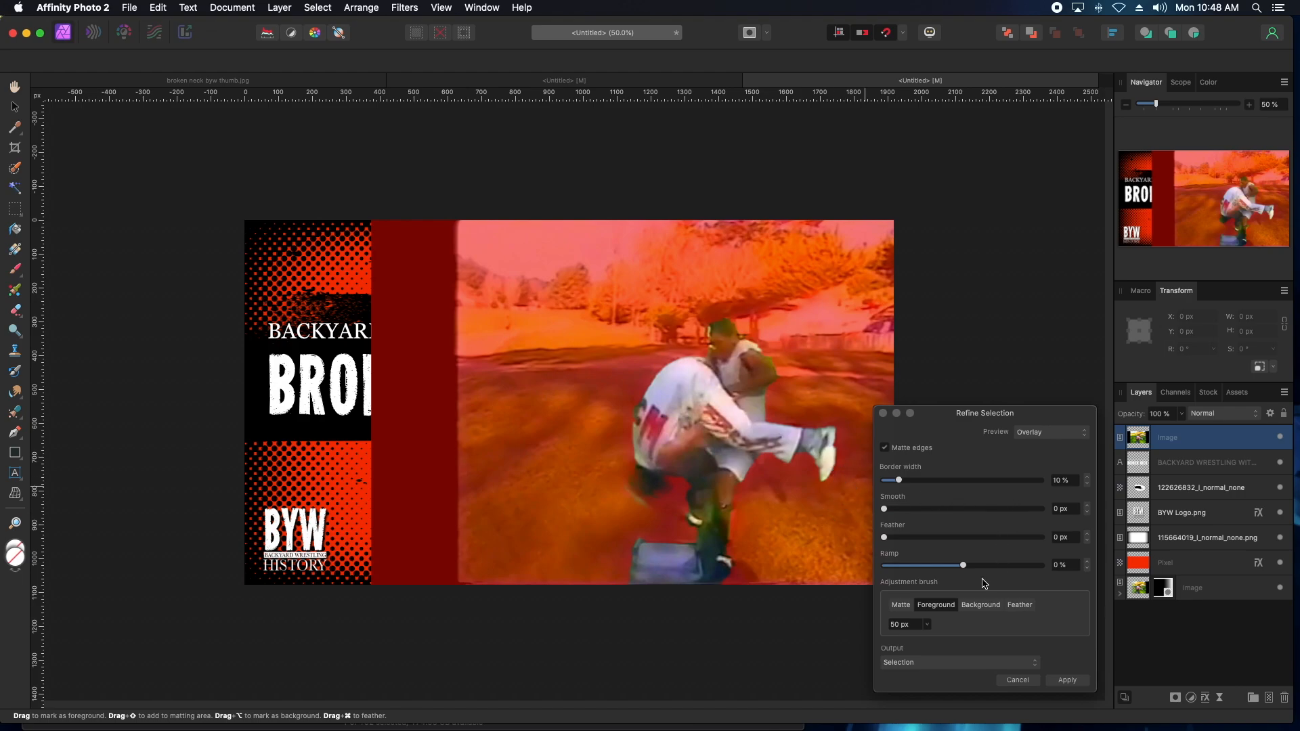
Refine the standing wrestler's head edge, marking the surroundings as background and the head and shoulder as foreground.
click(981, 606)
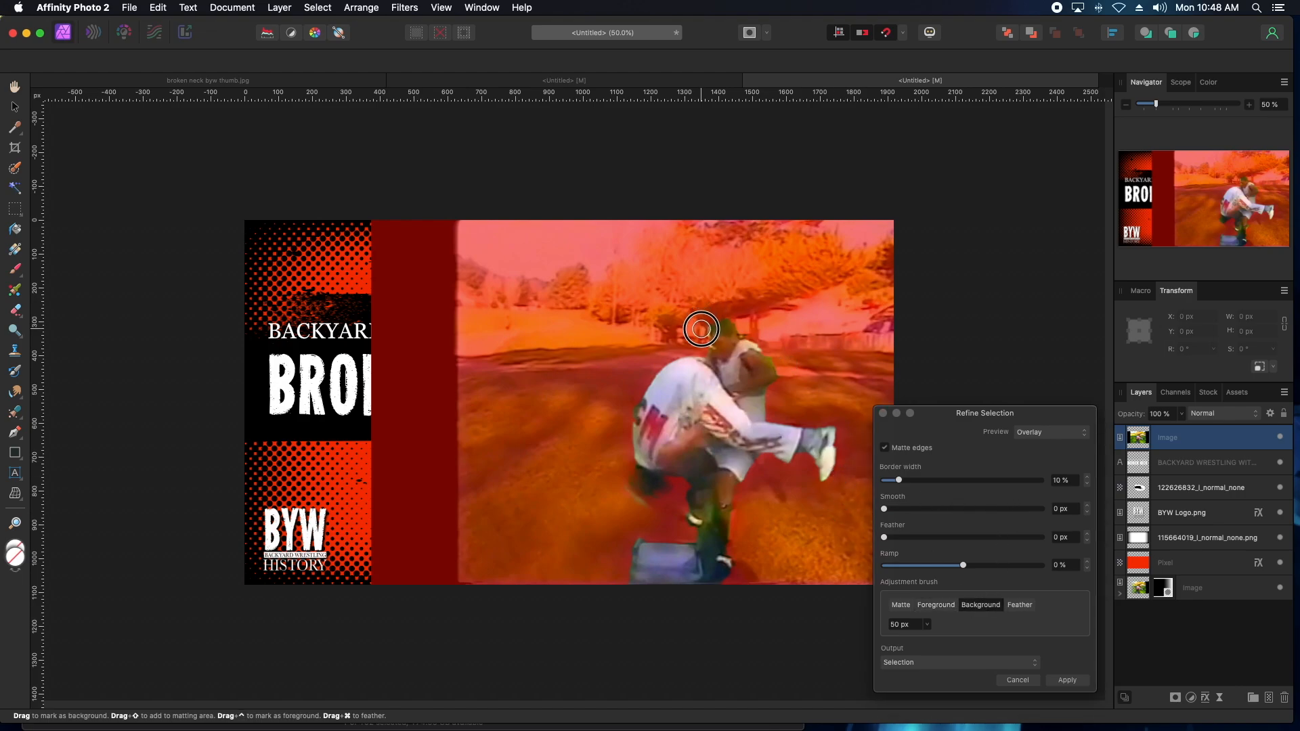
drag(700, 334, 714, 304)
click(936, 604)
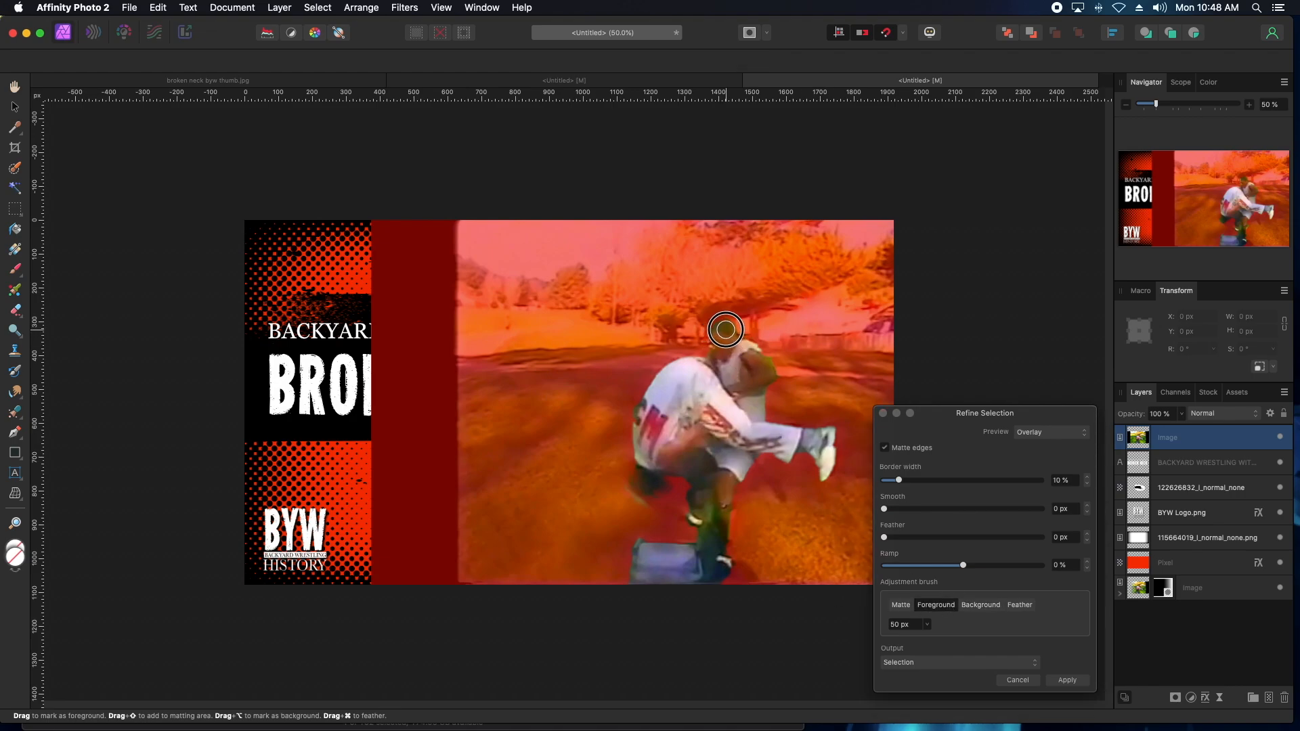
drag(721, 330, 746, 370)
click(981, 605)
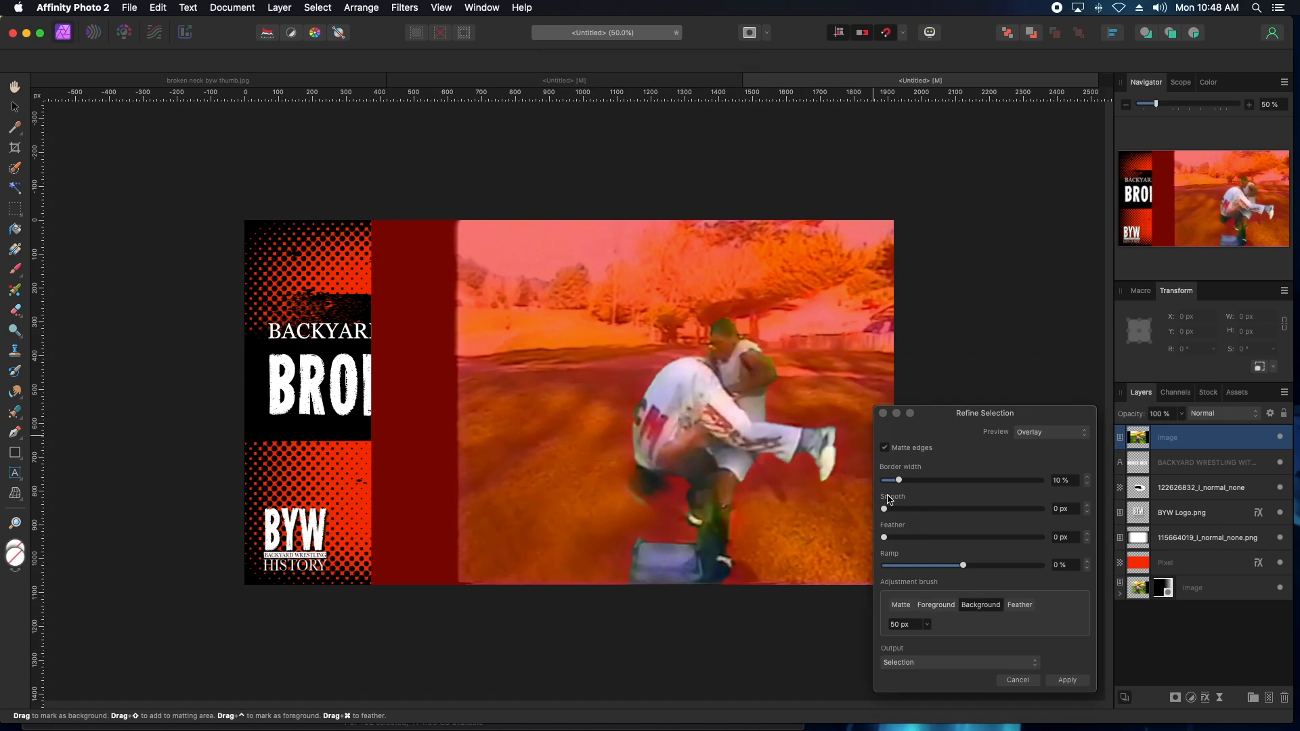
click(937, 606)
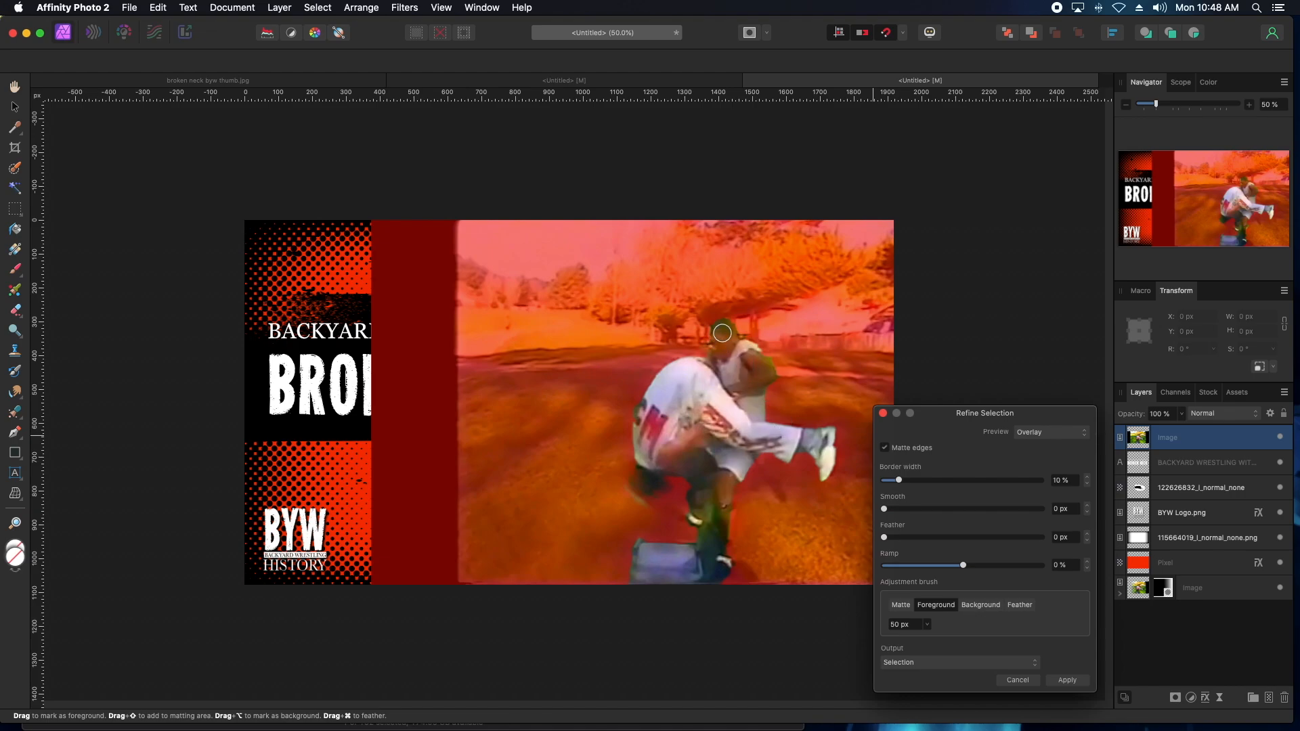
drag(727, 327, 729, 342)
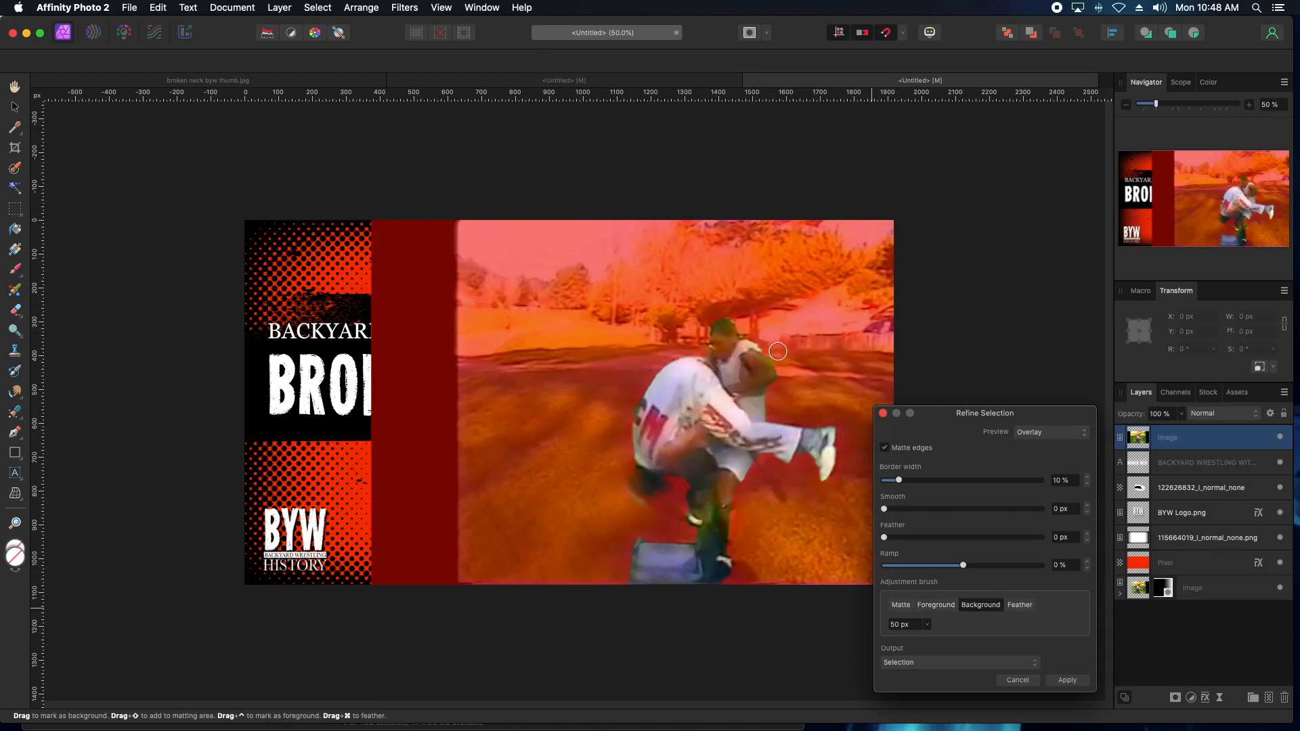
Mark background around the standing wrestler's arm and restore both wrestlers' heads as foreground in the refined selection.
mouse_move(760, 368)
mouse_down()
mouse_move(753, 410)
mouse_move(694, 435)
mouse_up()
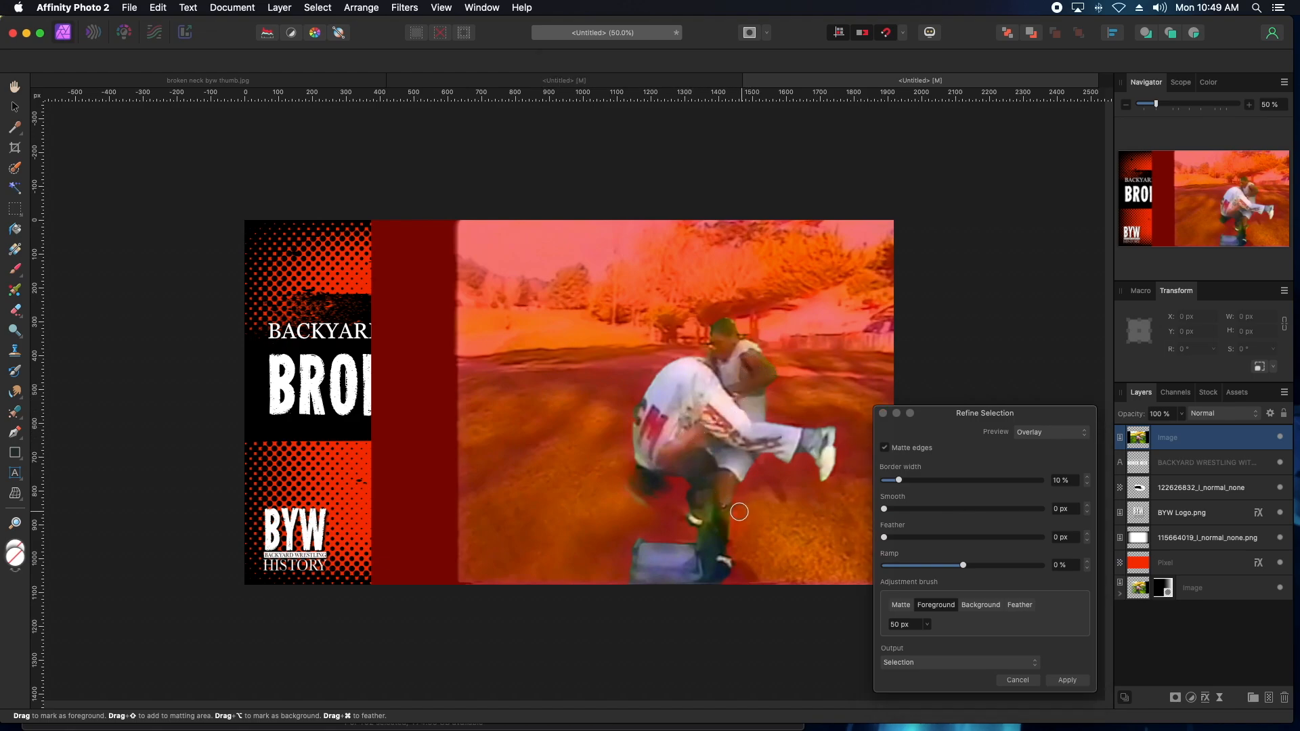
mouse_move(646, 485)
mouse_down()
mouse_move(647, 467)
mouse_move(634, 494)
mouse_up()
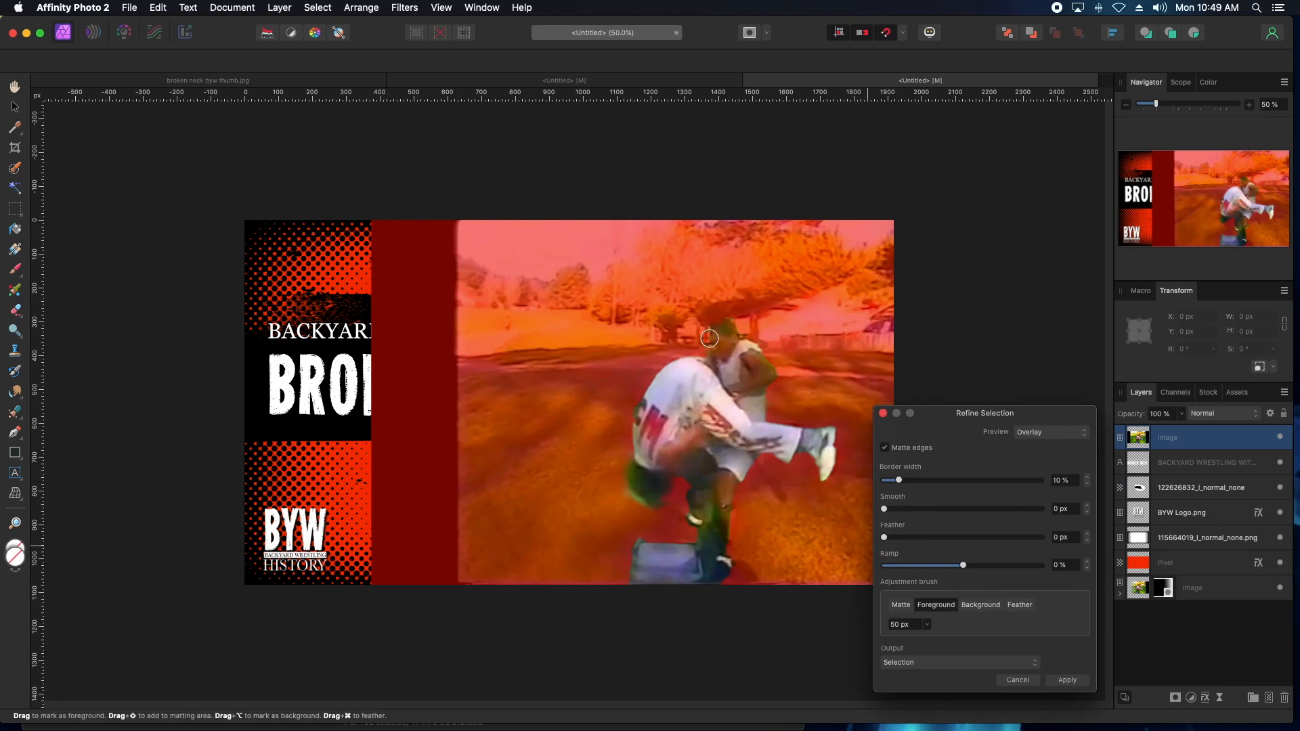
mouse_move(718, 336)
mouse_down()
mouse_move(728, 323)
mouse_move(731, 335)
mouse_up()
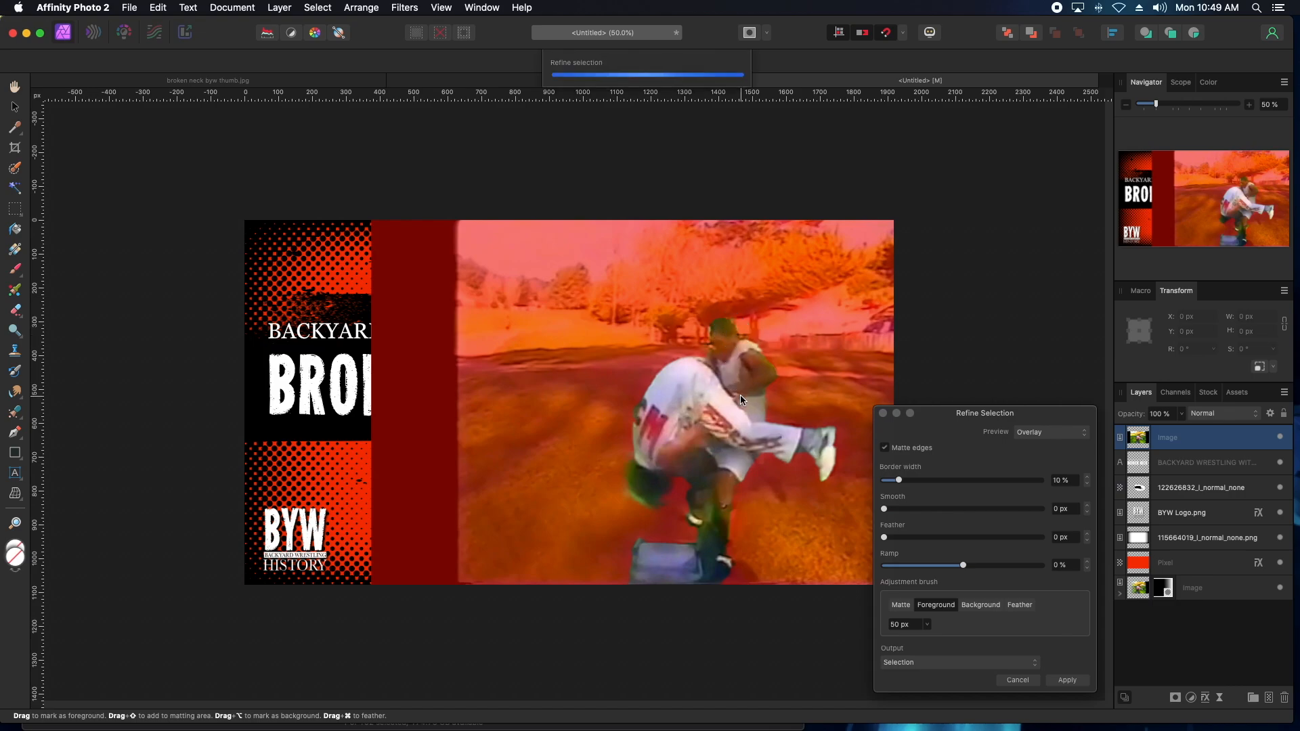
Preview the selection as Black matte and mark the leftover fringe beside the standing wrestler's head and shoulder as background.
click(979, 604)
click(1045, 437)
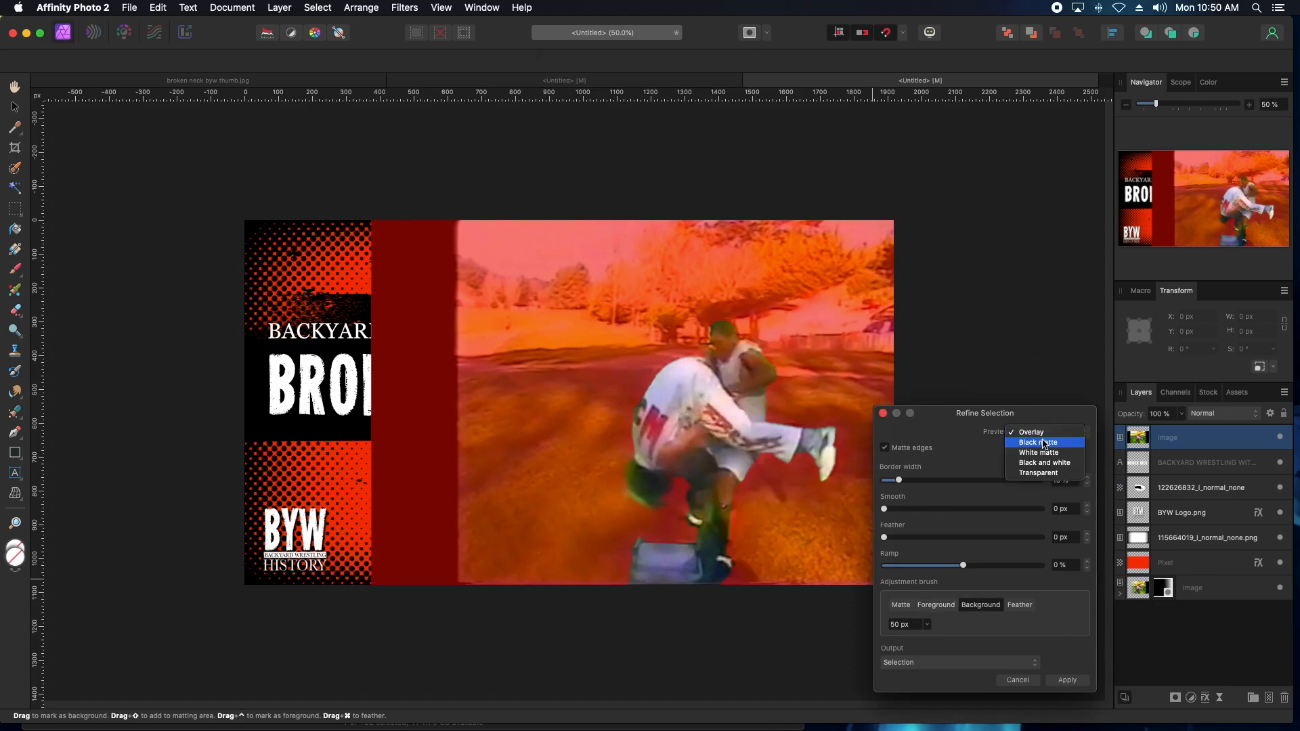
click(1038, 442)
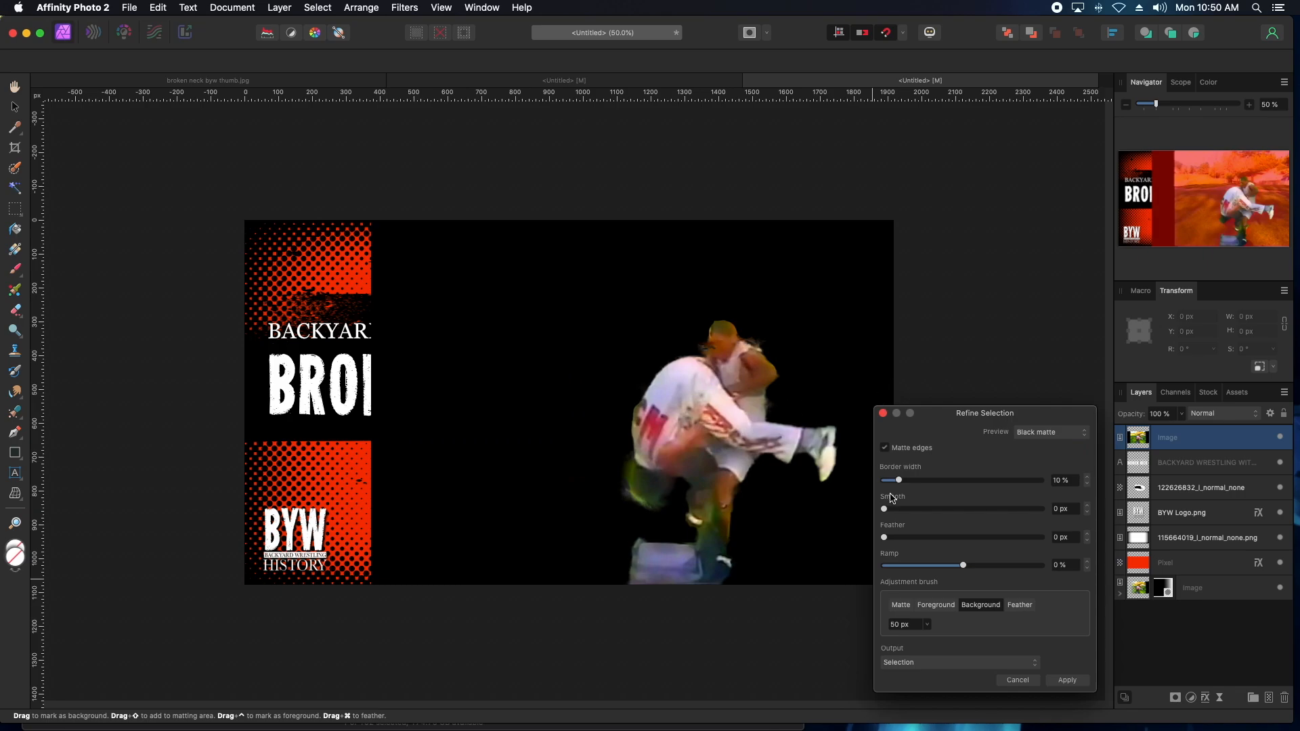
drag(752, 333, 815, 352)
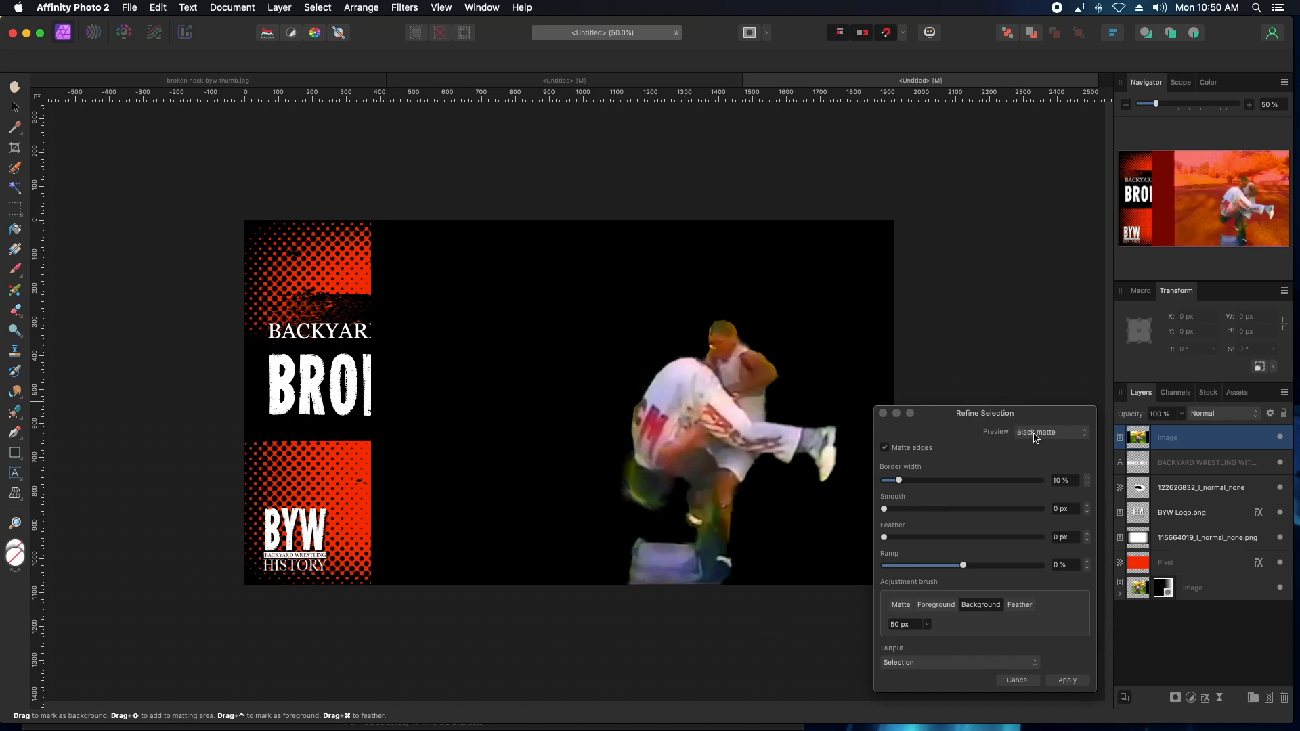
click(1035, 434)
click(1036, 434)
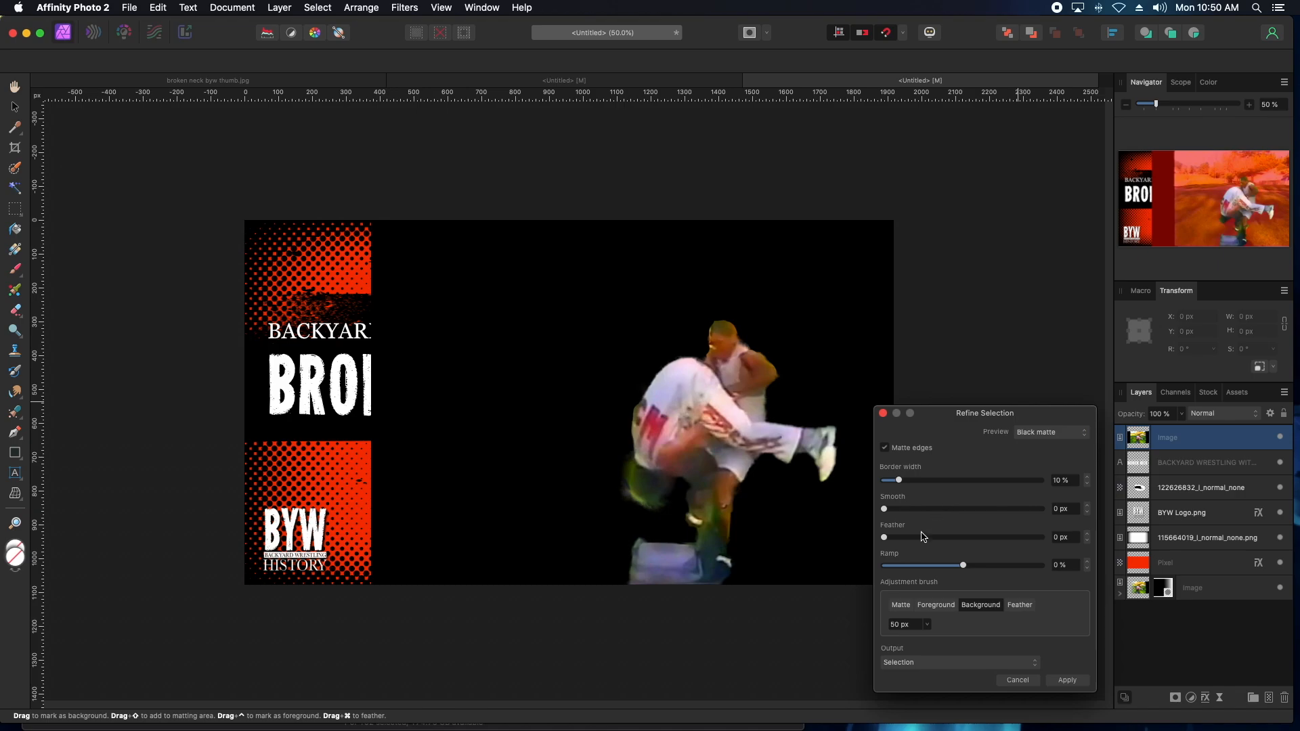
Set the selection's Smooth to 6.8 px and Ramp to -11 %, and apply the refinement with Mask as output.
drag(884, 508, 941, 511)
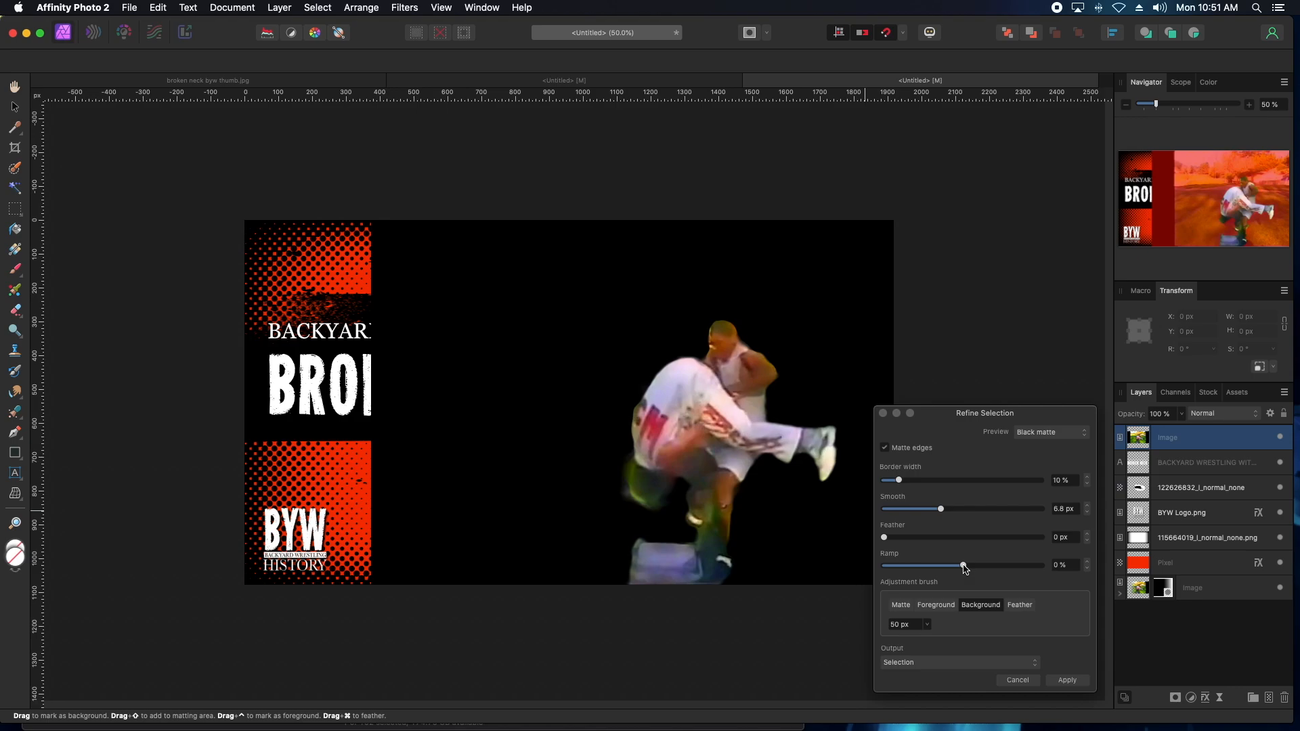
mouse_move(964, 567)
mouse_down()
mouse_move(1067, 565)
mouse_move(911, 567)
mouse_move(954, 566)
mouse_up()
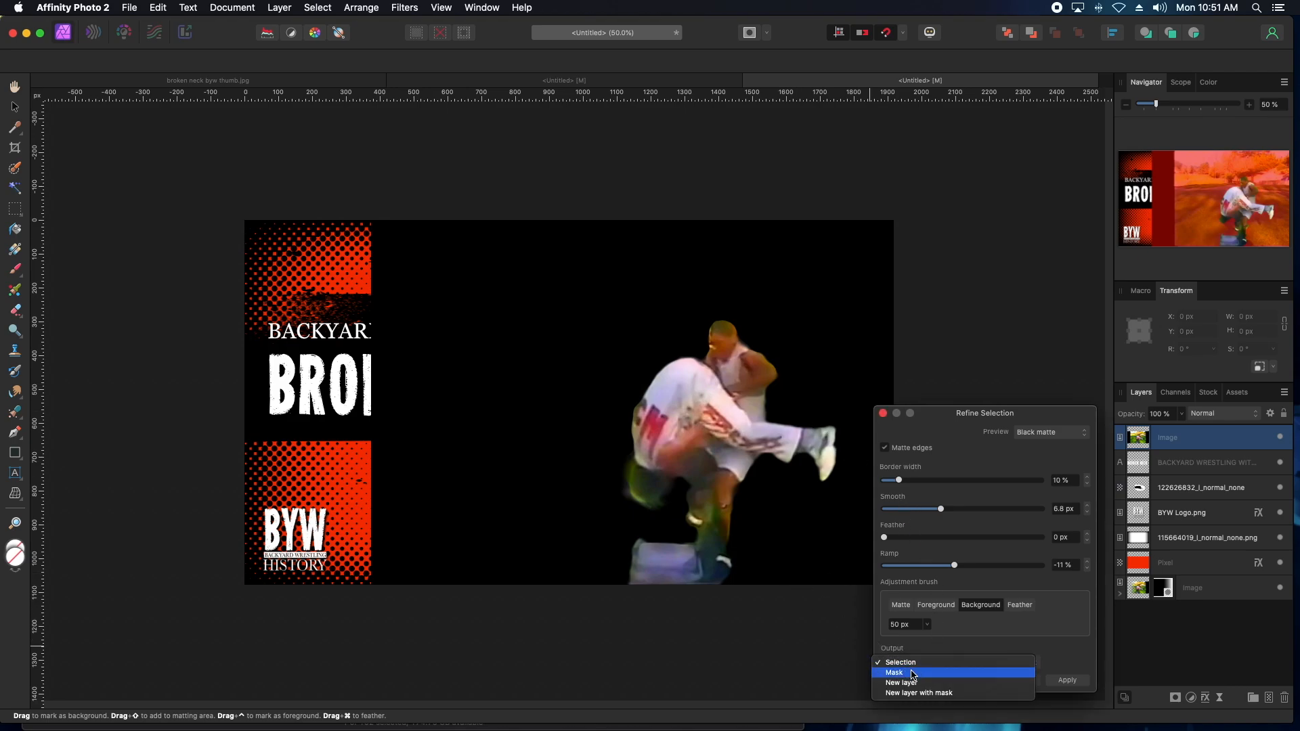
click(911, 673)
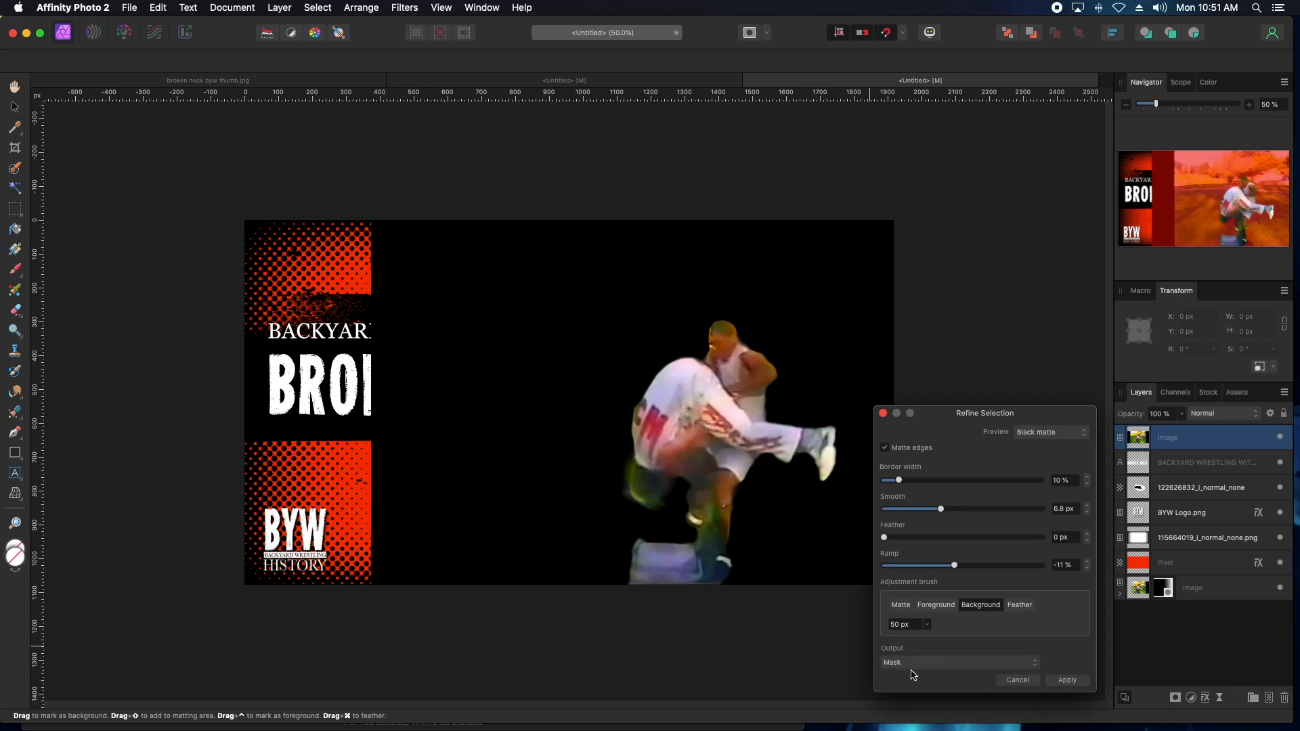
click(1066, 680)
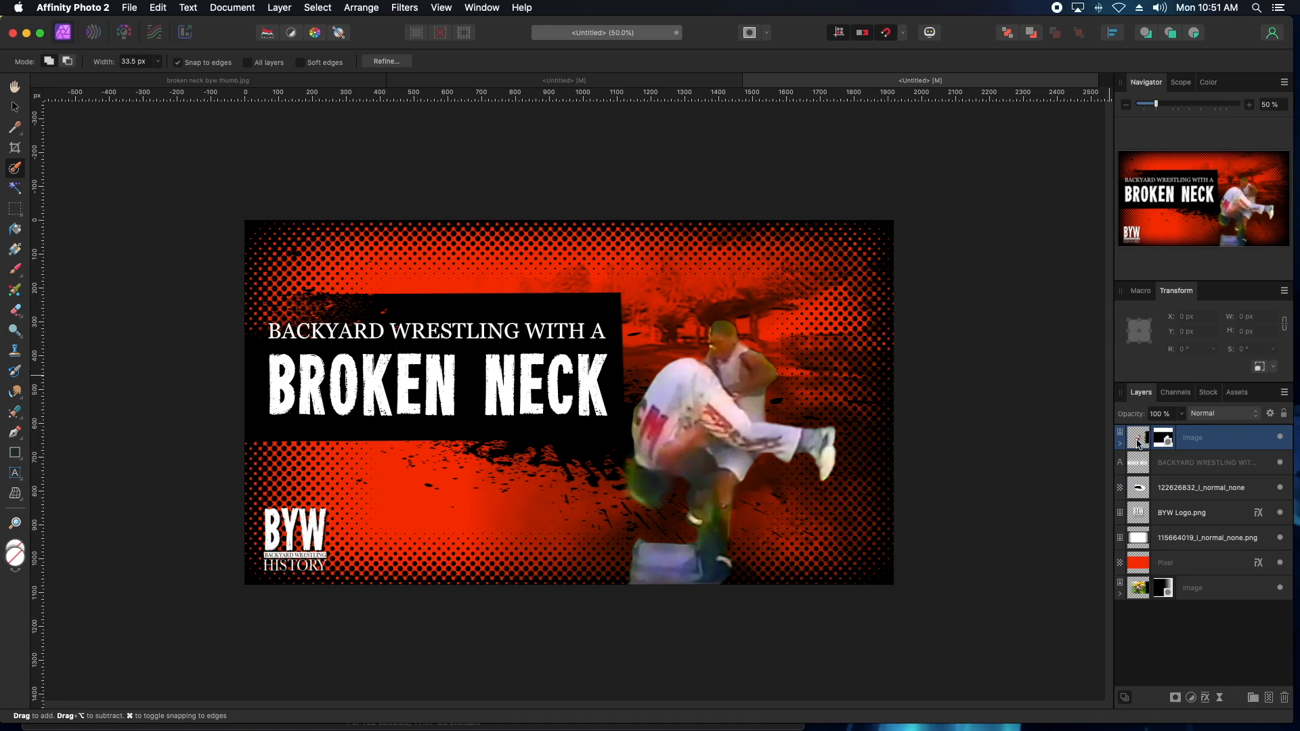
Toggle the masked cutout layer's visibility to compare the thumbnail with and without the full-colour wrestlers.
click(1280, 438)
click(1280, 438)
click(1280, 438)
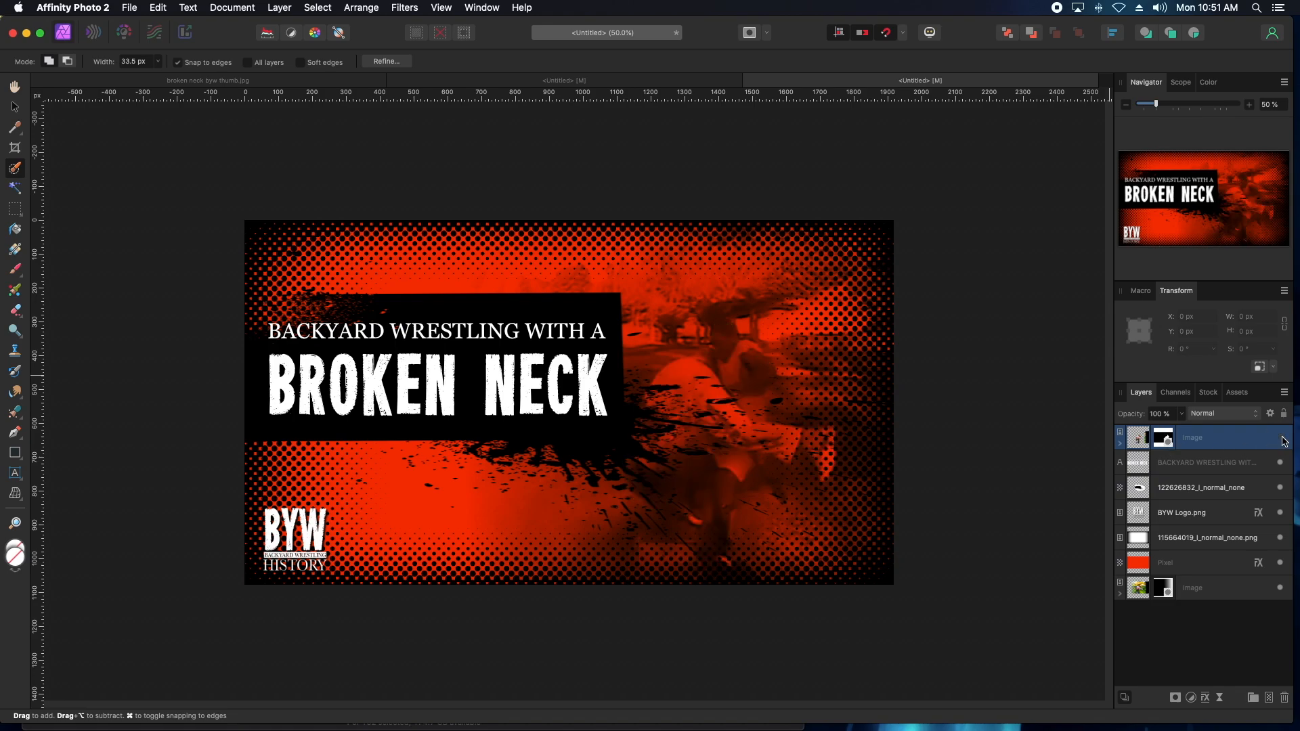
click(1280, 439)
click(1280, 438)
click(1281, 438)
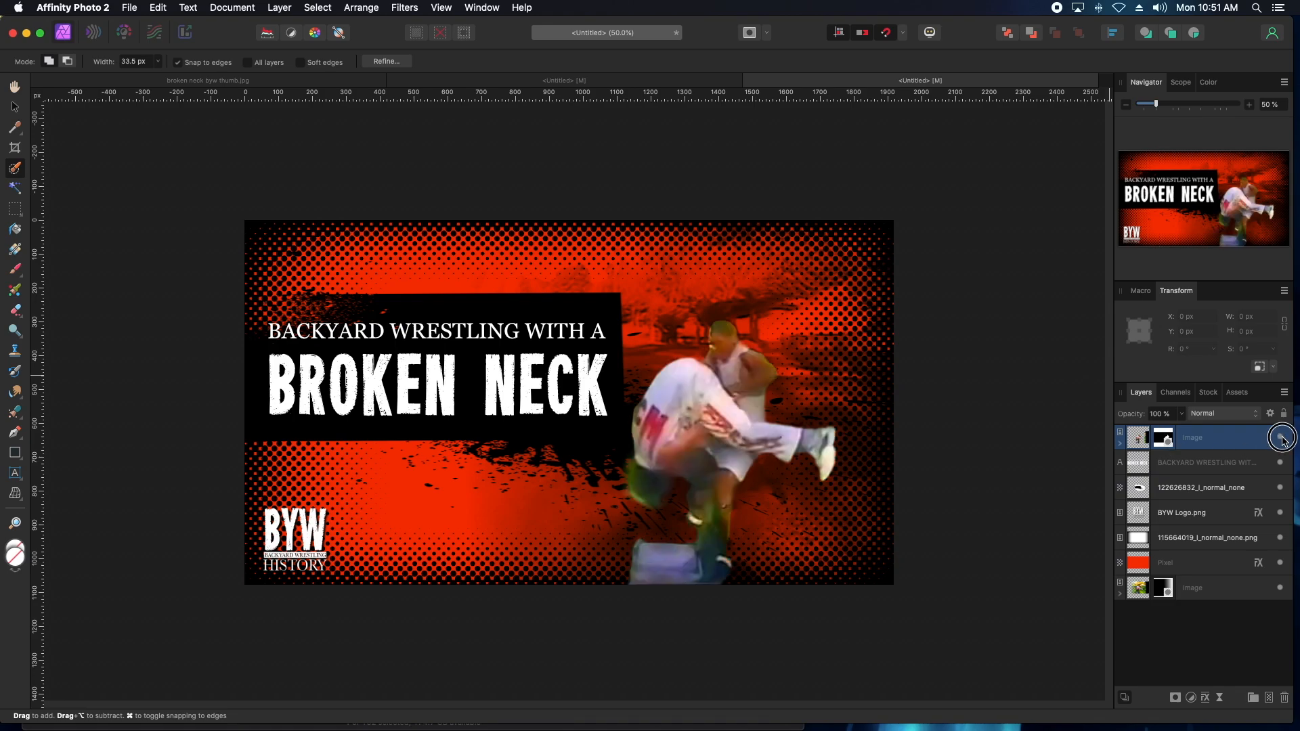
click(1281, 438)
click(1280, 438)
Add an HSL adjustment and nest it inside the wrestler cutout layer.
click(1194, 696)
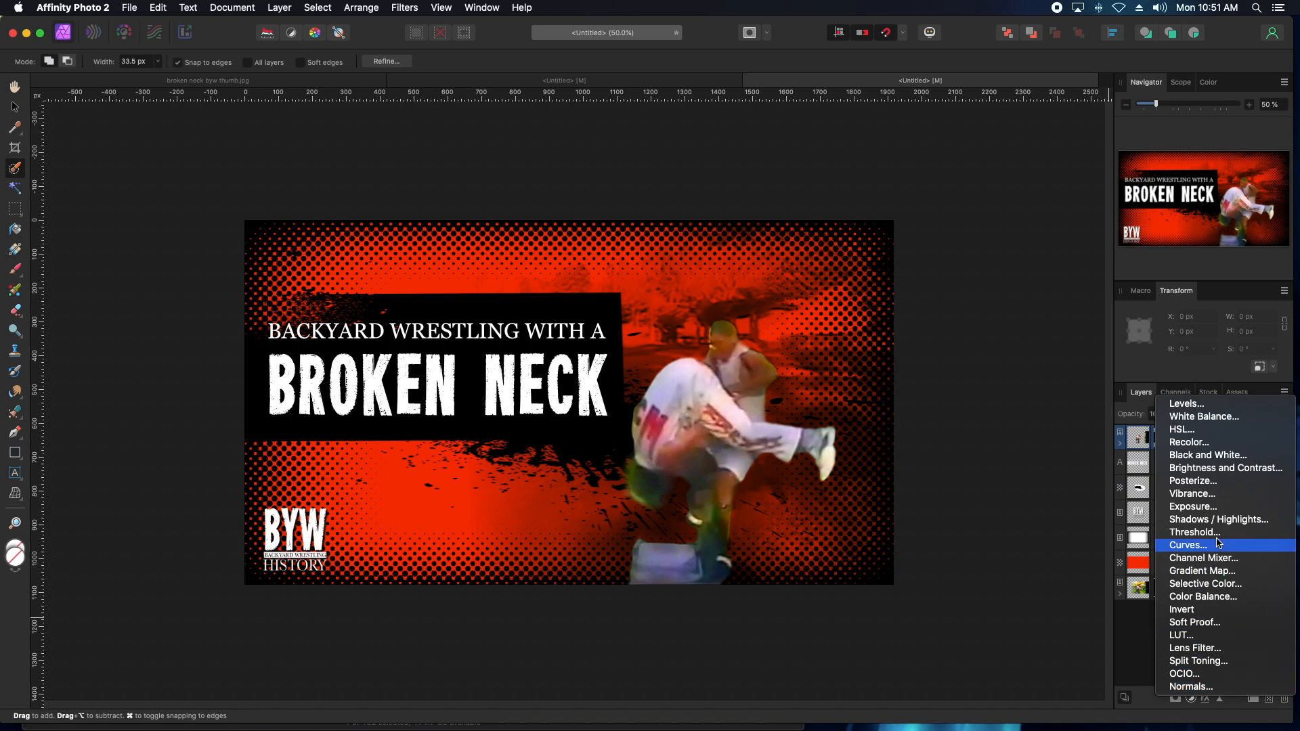
click(1186, 429)
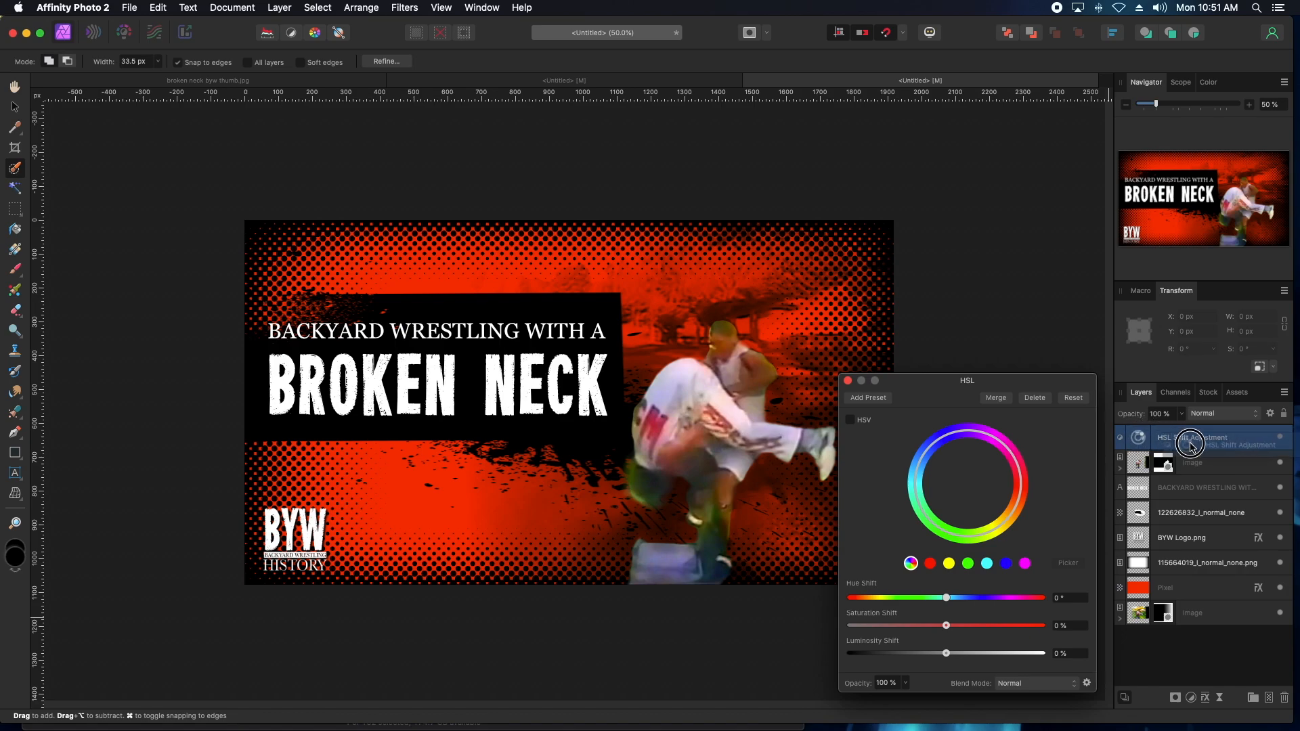
key(Delete)
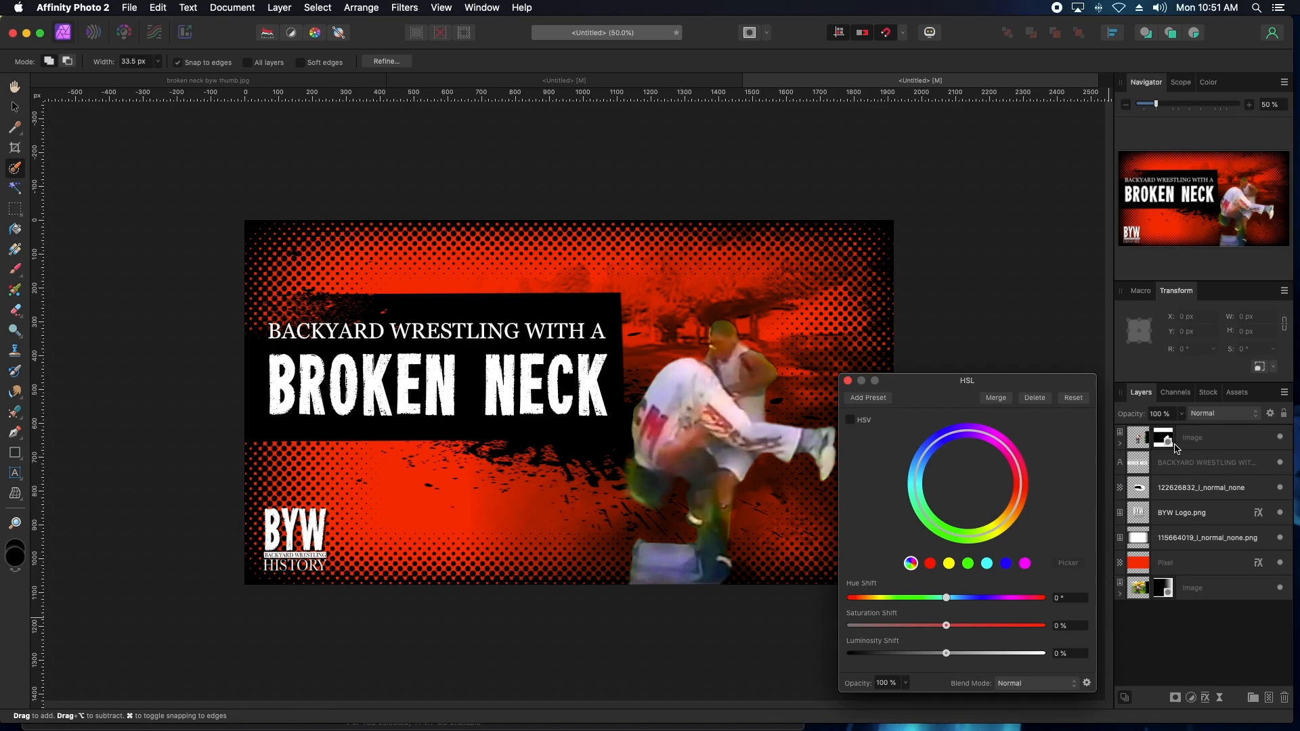
Set the greens' Saturation Shift to -100 % in the HSL adjustment and widen the green range towards yellow.
click(972, 562)
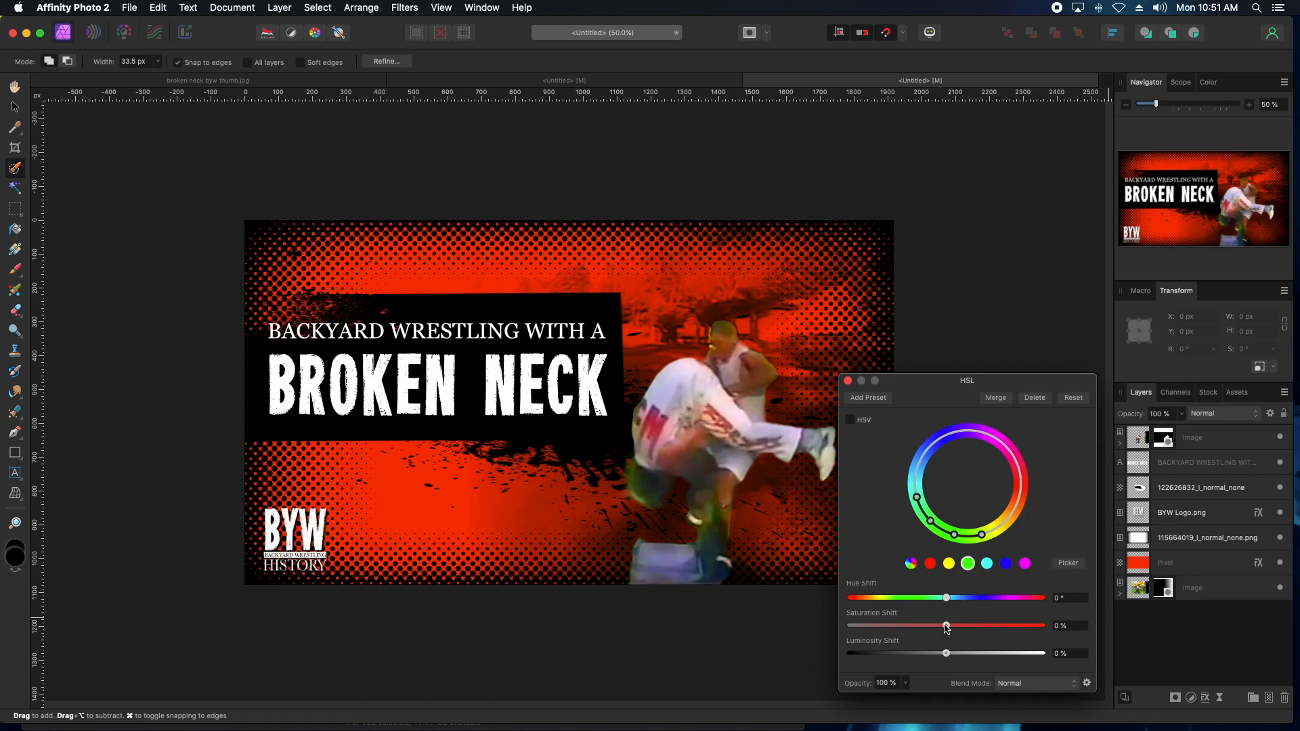
drag(946, 627, 842, 624)
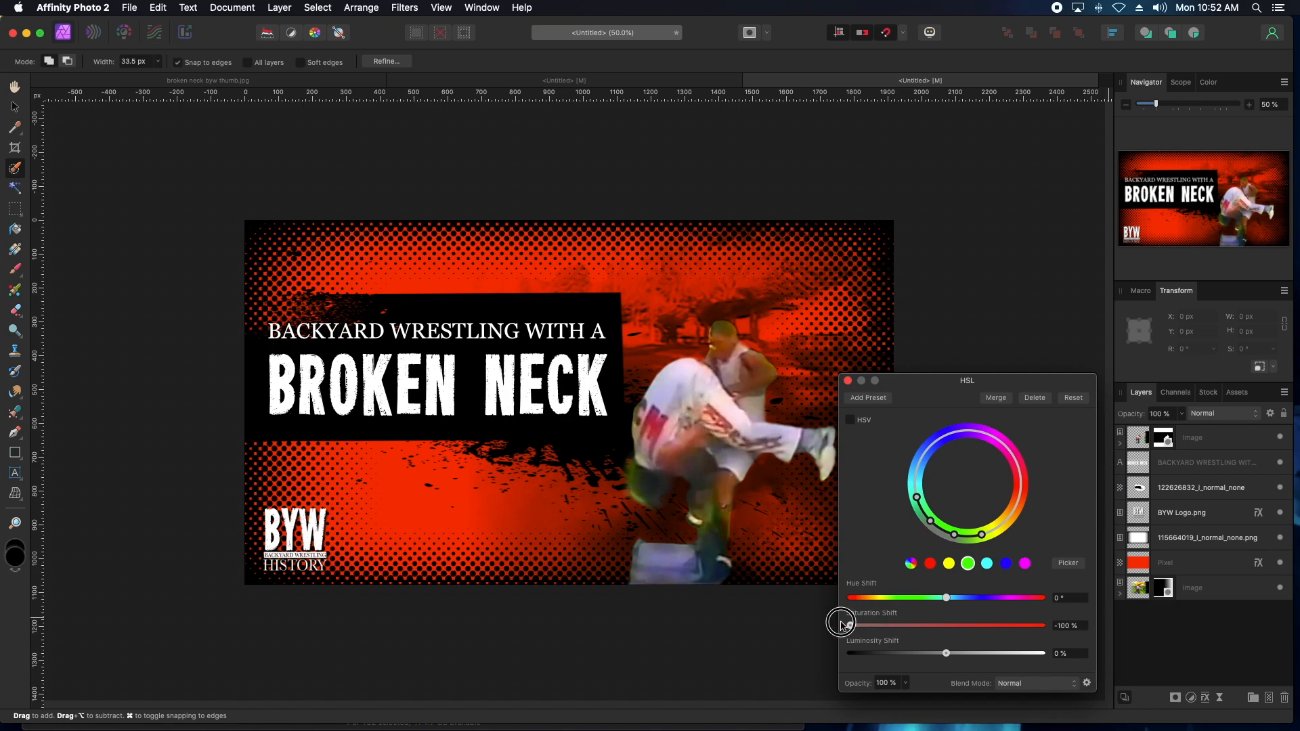
click(970, 538)
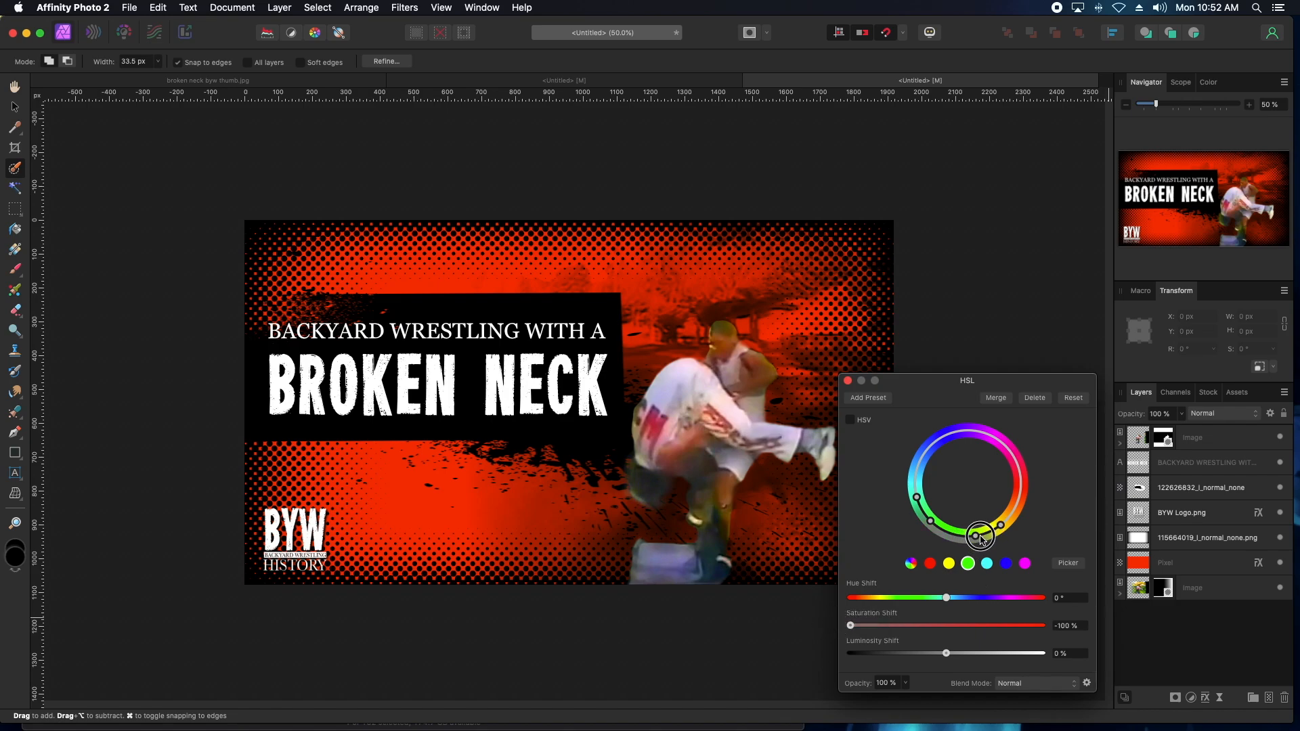
mouse_move(971, 539)
mouse_down()
mouse_move(983, 540)
mouse_move(954, 537)
mouse_move(985, 534)
mouse_up()
click(847, 381)
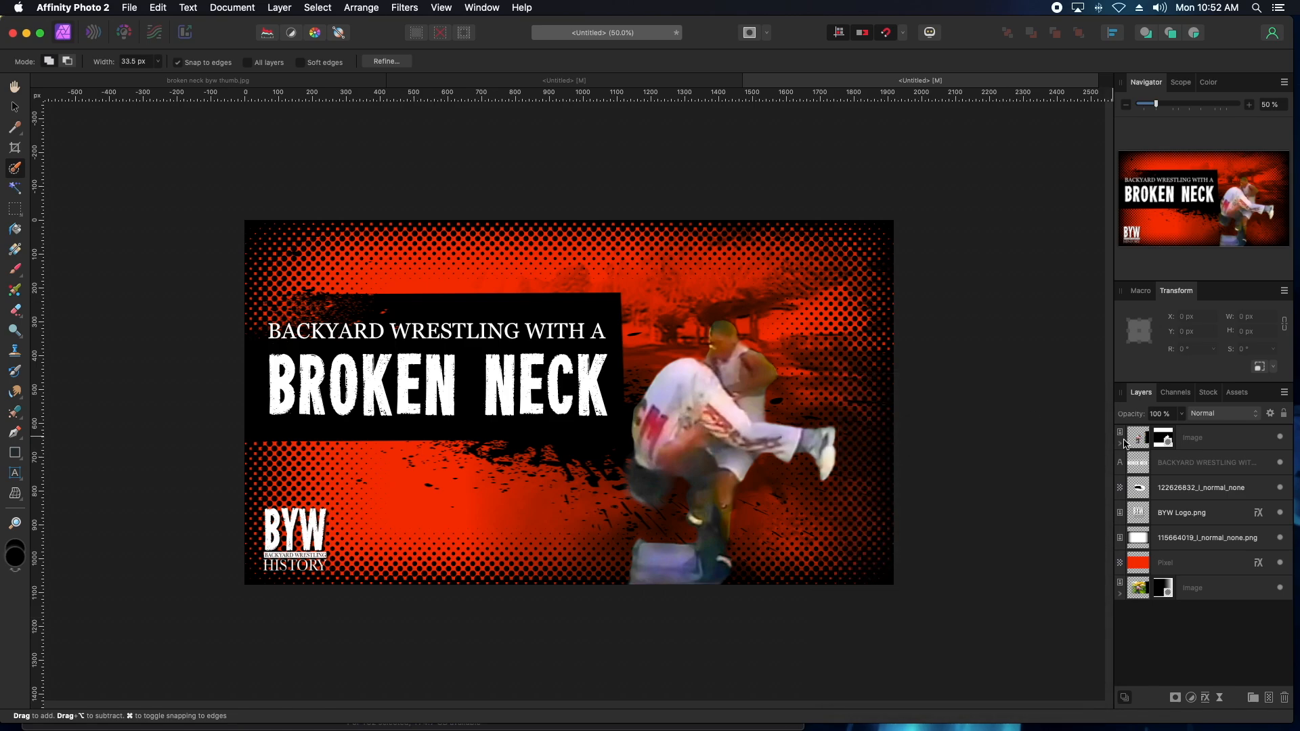
Expand the cutout layer and toggle its HSL adjustment to compare the wrestlers with and without the green cast.
click(1120, 444)
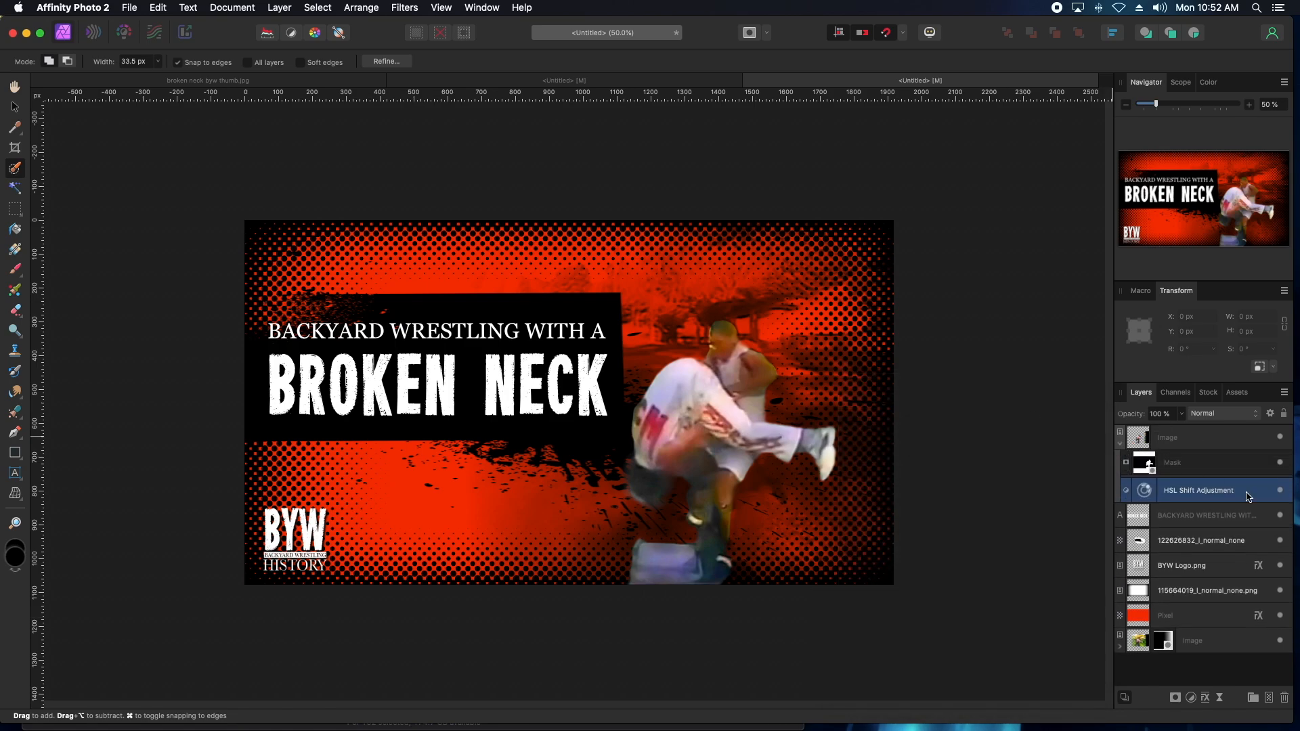
click(1280, 490)
click(1280, 490)
click(1281, 491)
click(1281, 491)
click(1280, 491)
click(1121, 443)
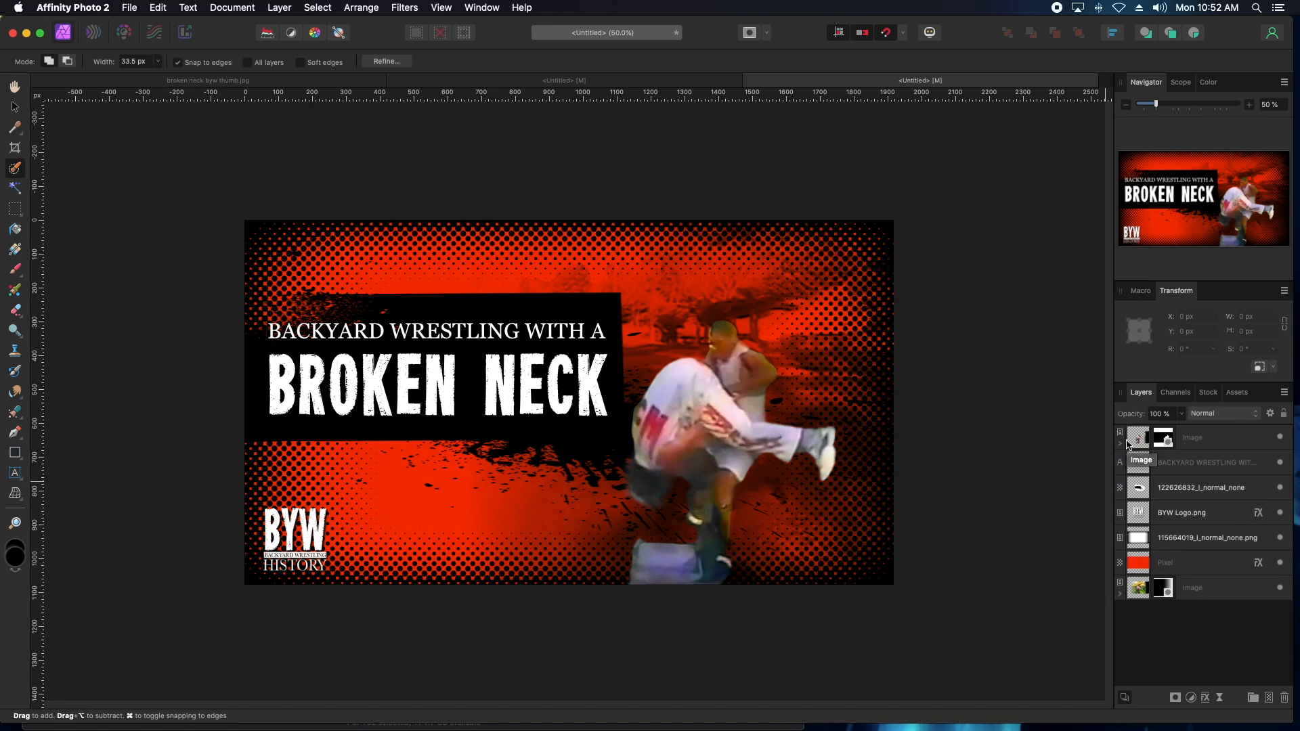
Recolour the "BROKEN NECK" title line with the red FF3100 sampled from the background.
click(1208, 462)
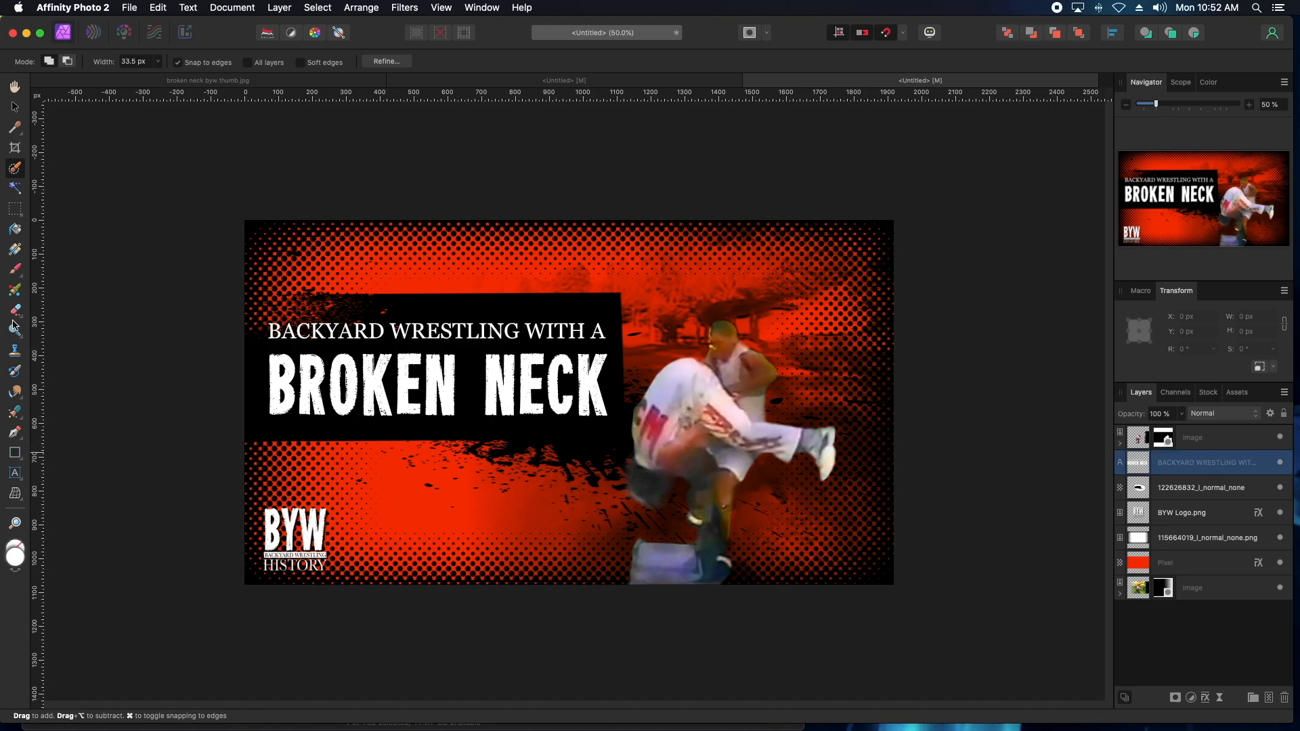
key(t)
click(465, 346)
triple_click(465, 346)
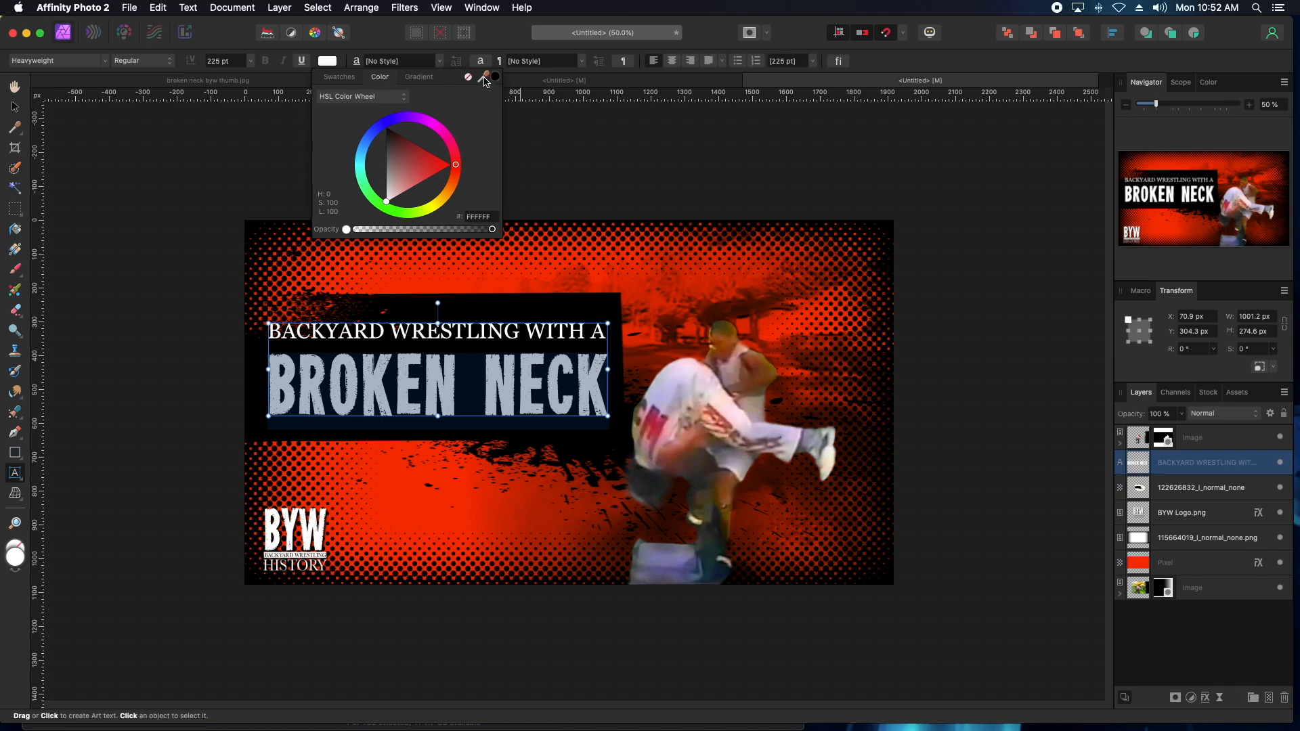
drag(485, 81, 402, 494)
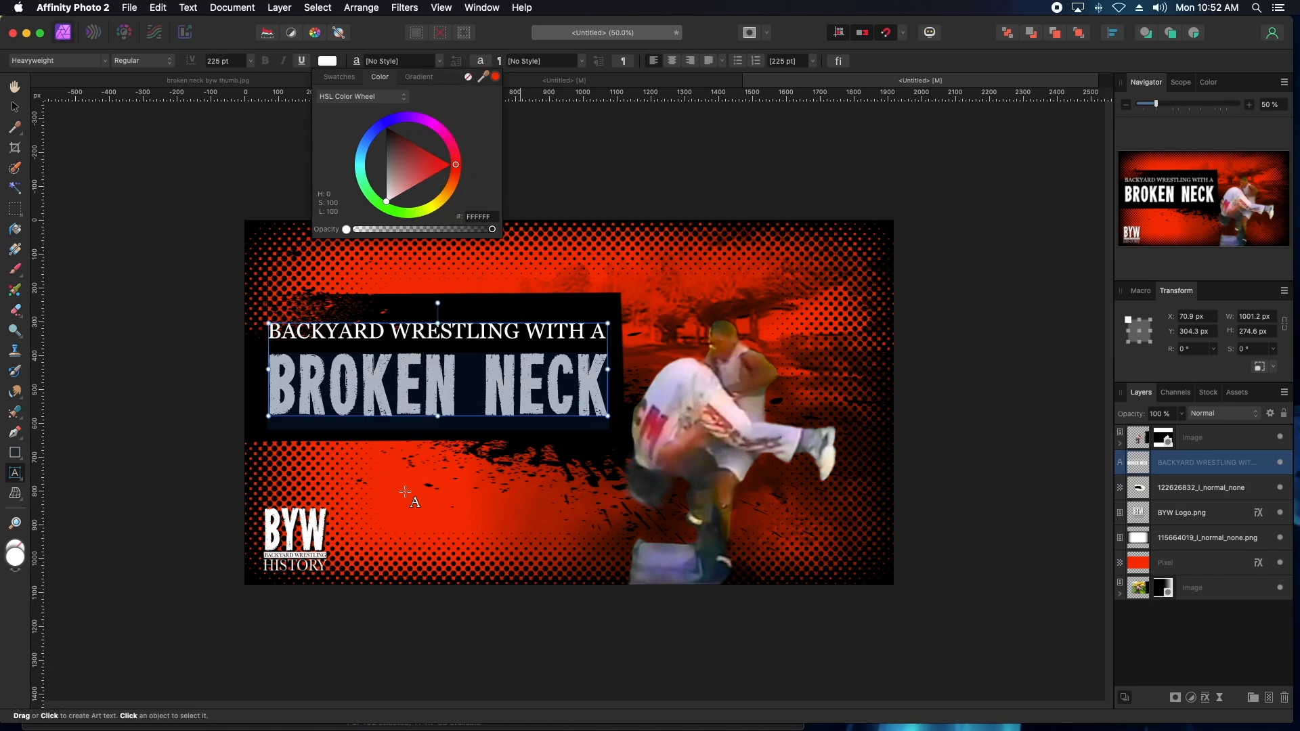
click(496, 78)
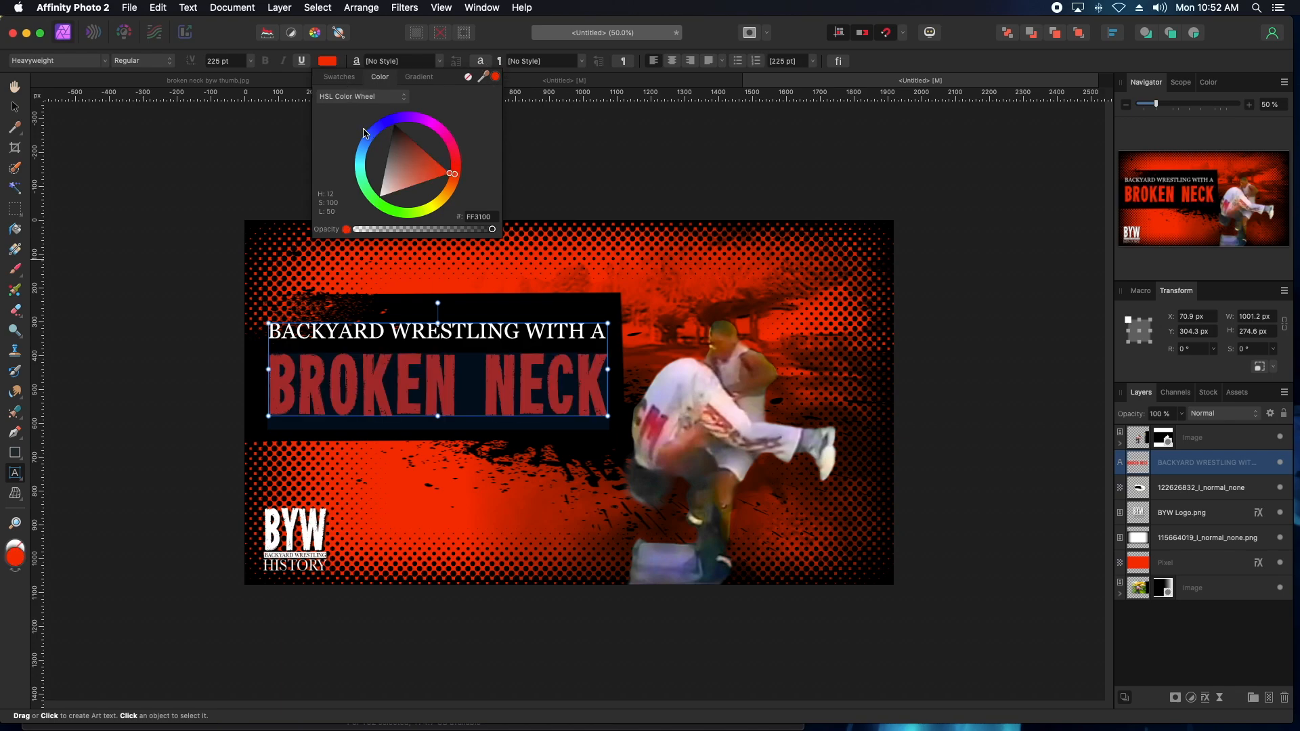
click(283, 160)
Move the wrestler cutout layer below the 122626832_l_normal_none splat layer and deselect it.
click(15, 107)
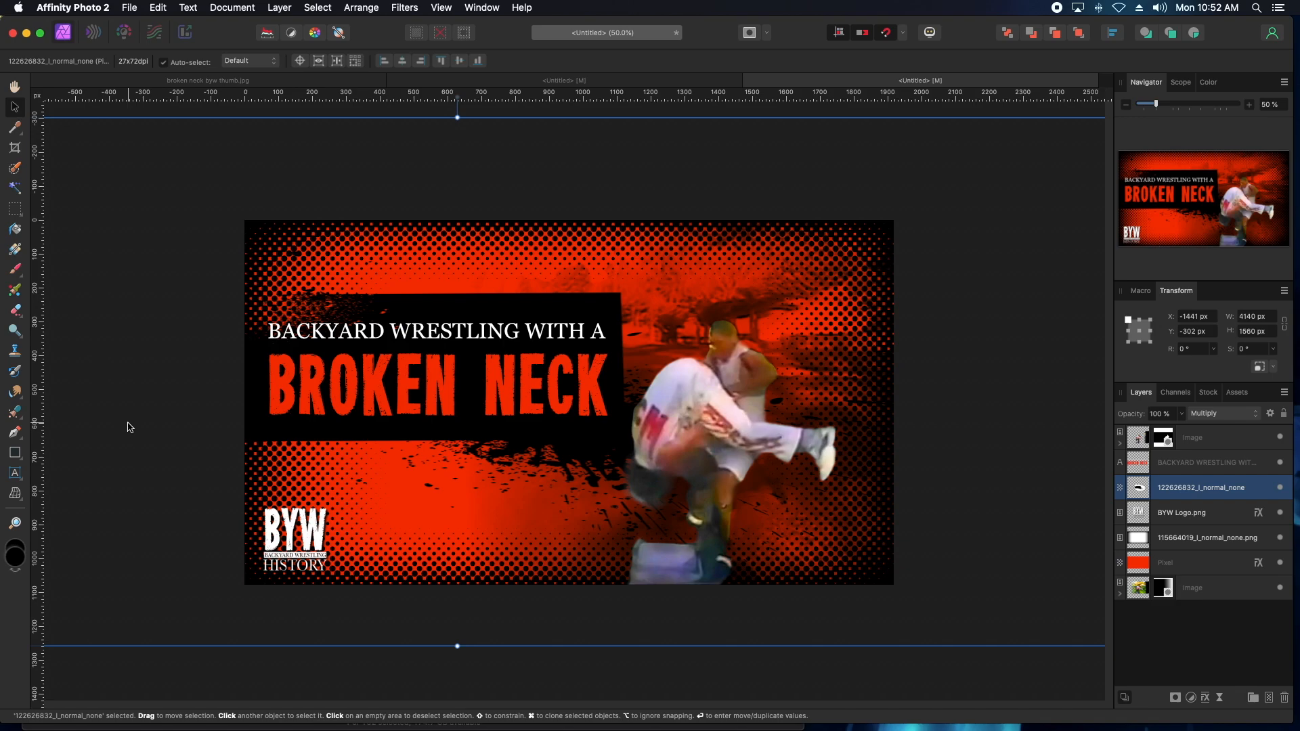
click(1143, 440)
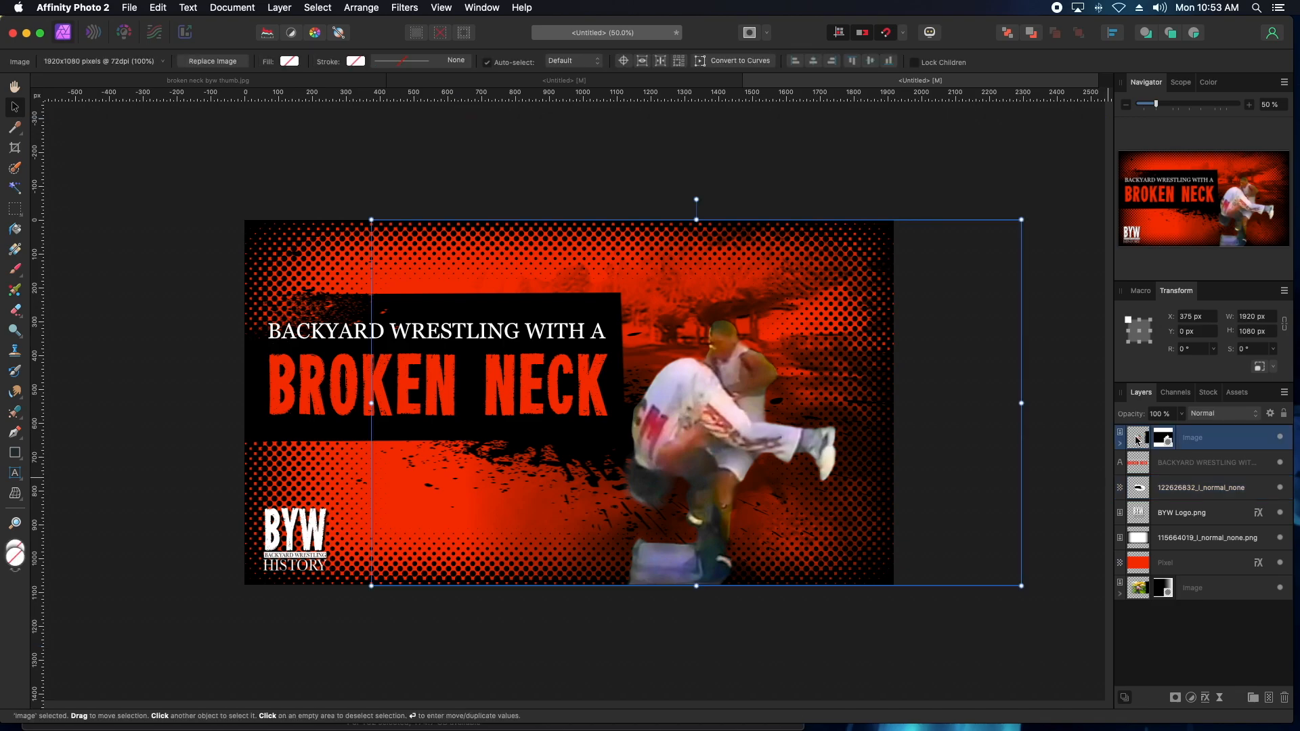
drag(1141, 438, 1149, 500)
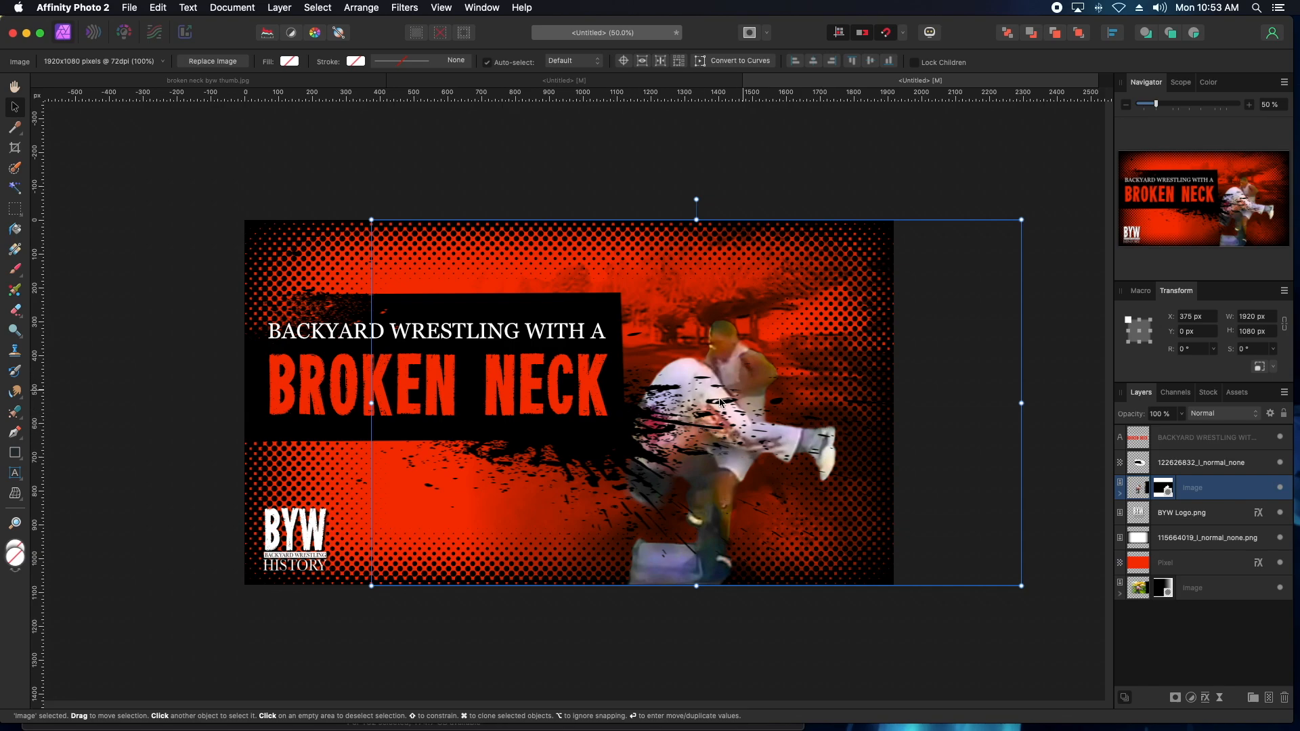
click(800, 676)
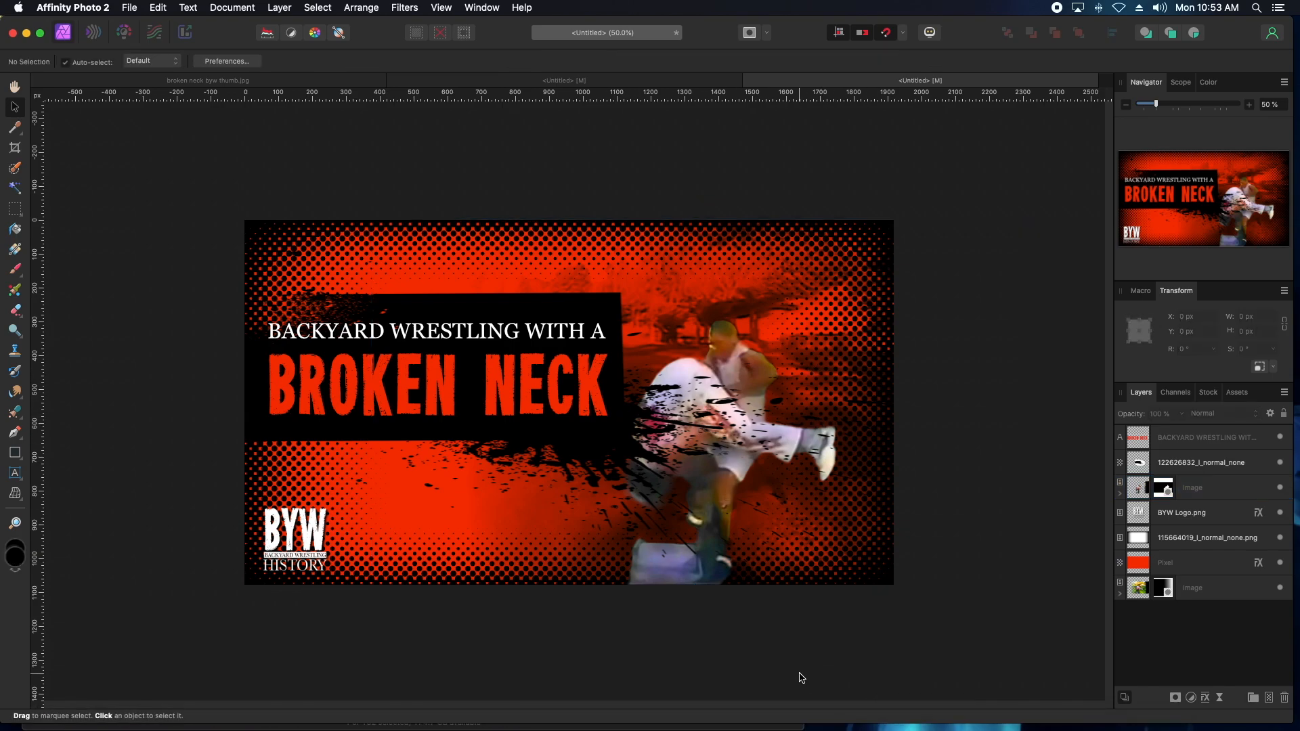
Move the wrestler cutout layer to the top of the stack and rename the colour, halftone and splat layers BG COLOR, HALFTONE and TEXT BOX.
drag(1140, 438, 1141, 434)
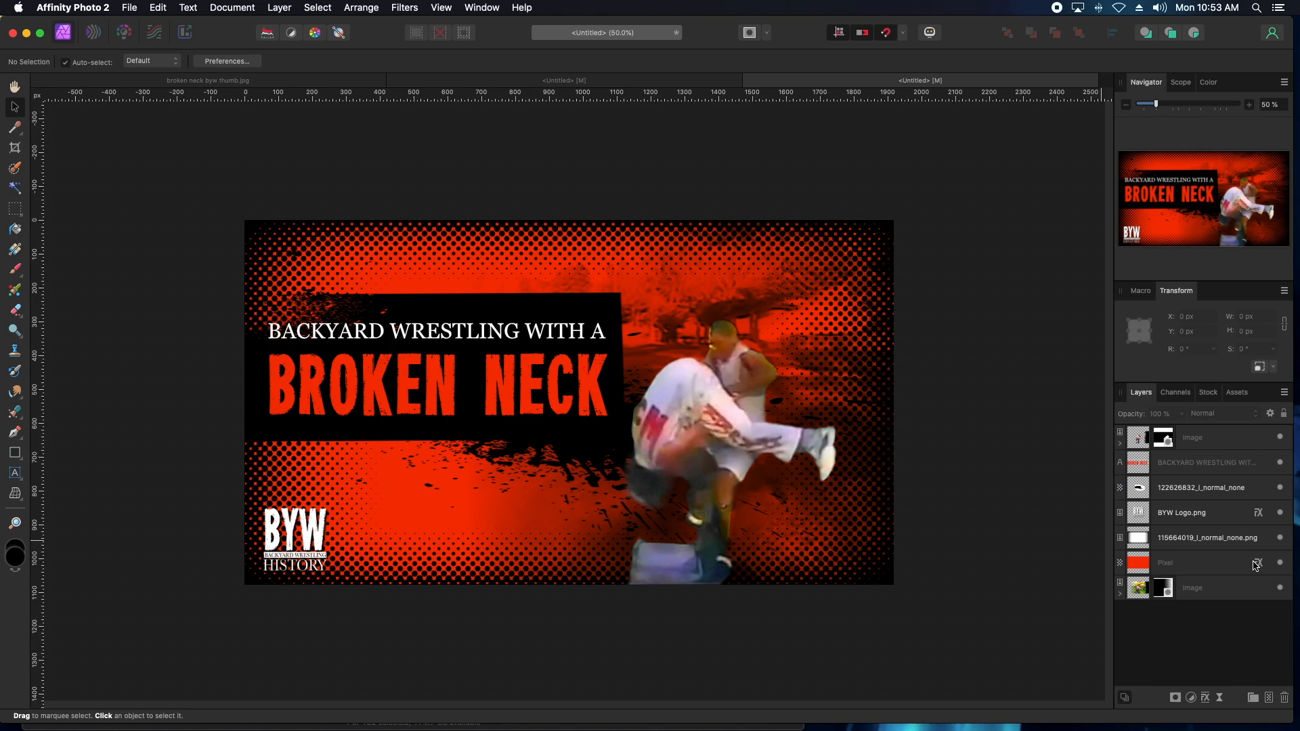
double_click(1169, 564)
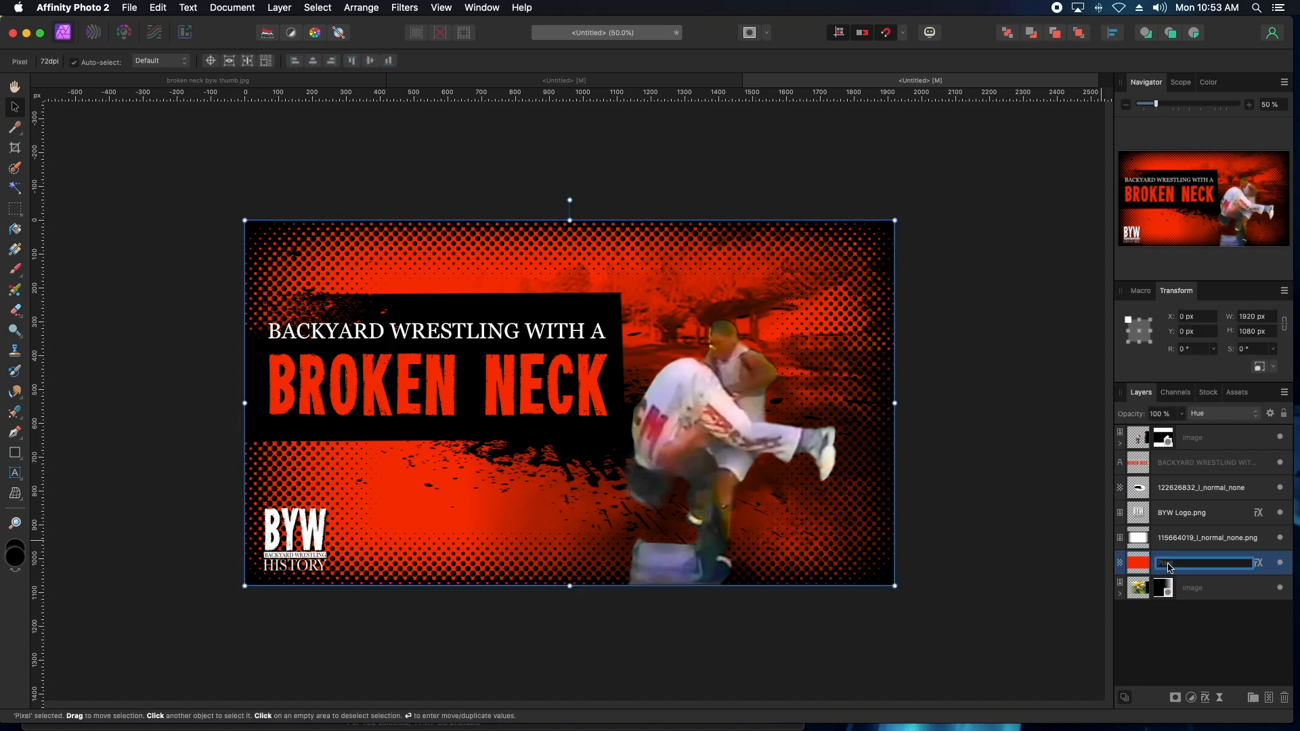
text(COLOR)
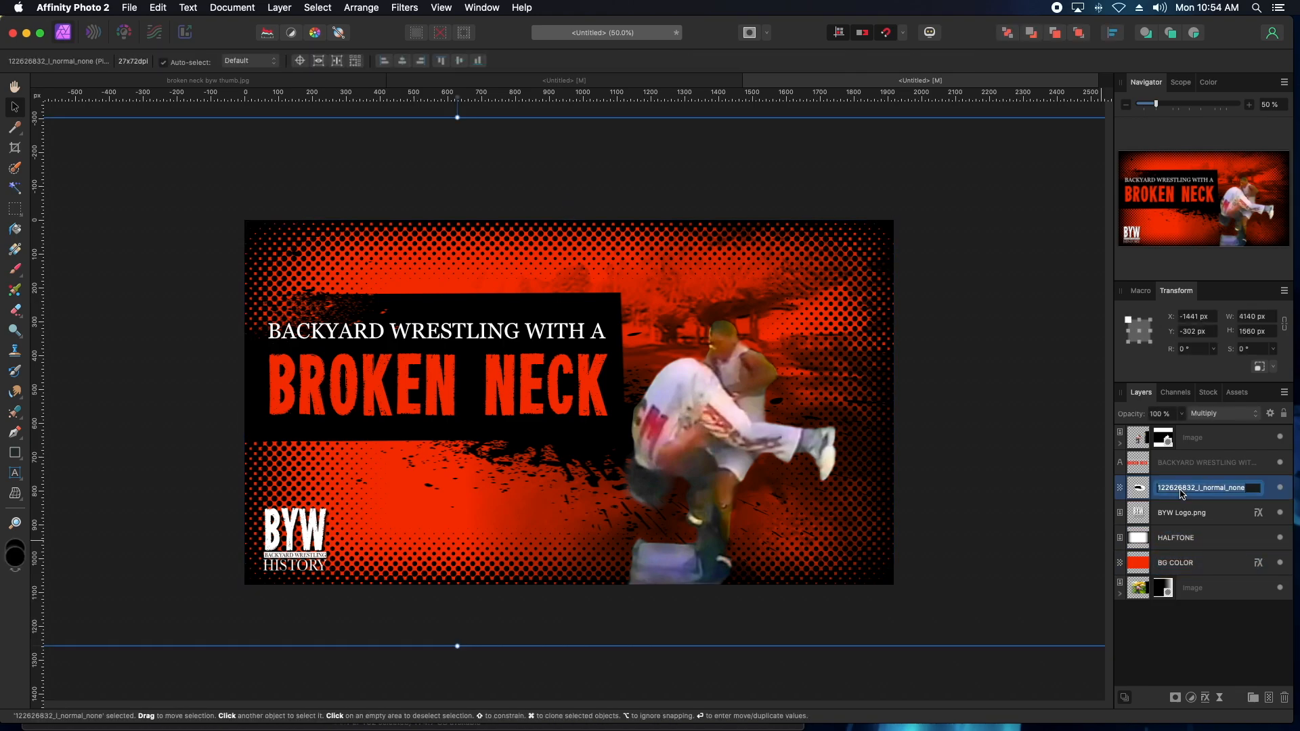
Change the BG COLOR layer's Color Overlay to blue 006EFF and copy its hex code.
click(1260, 564)
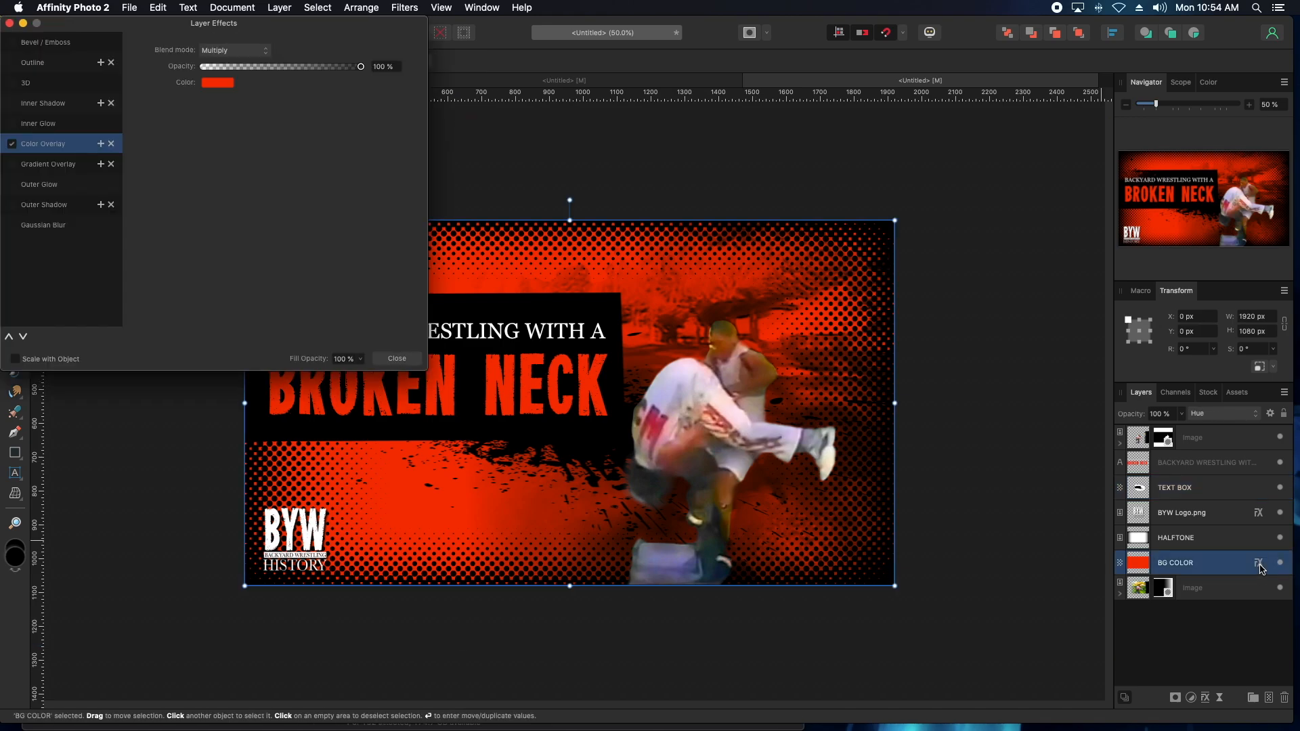
click(211, 84)
drag(324, 205, 303, 238)
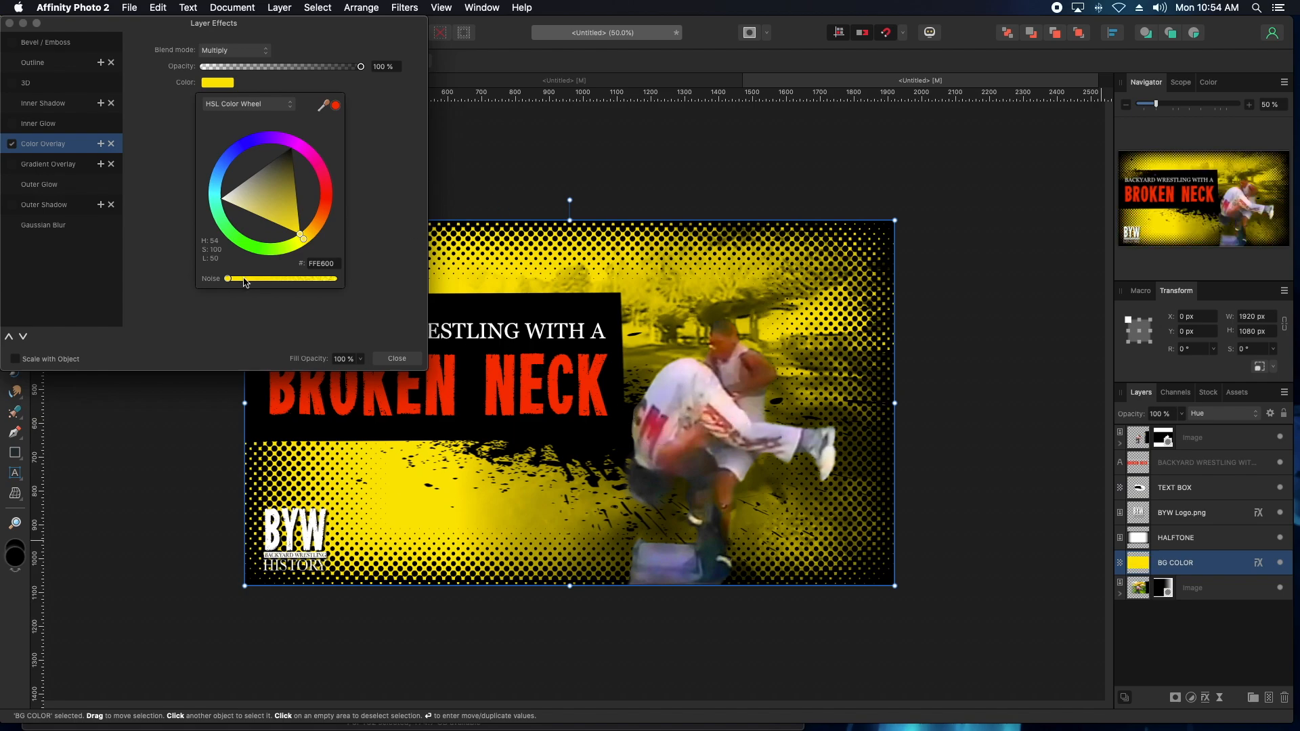
drag(303, 239, 203, 143)
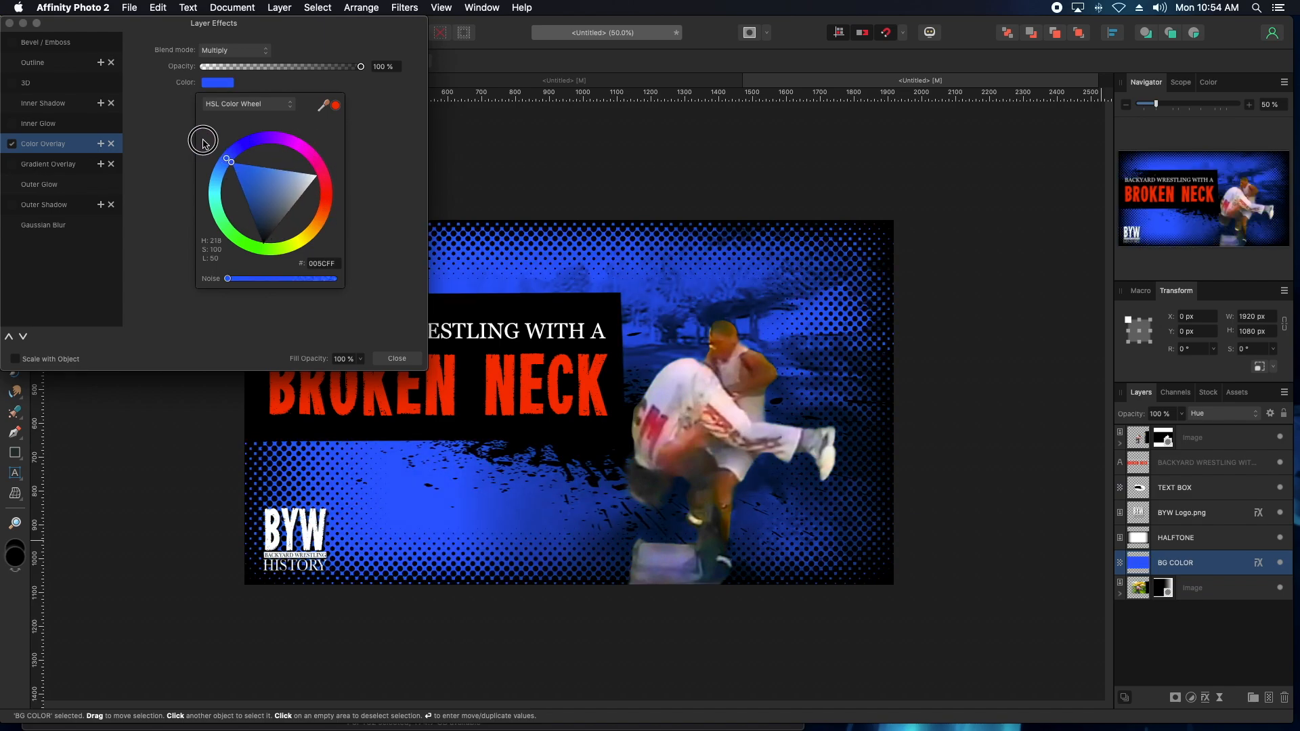
drag(203, 144, 197, 146)
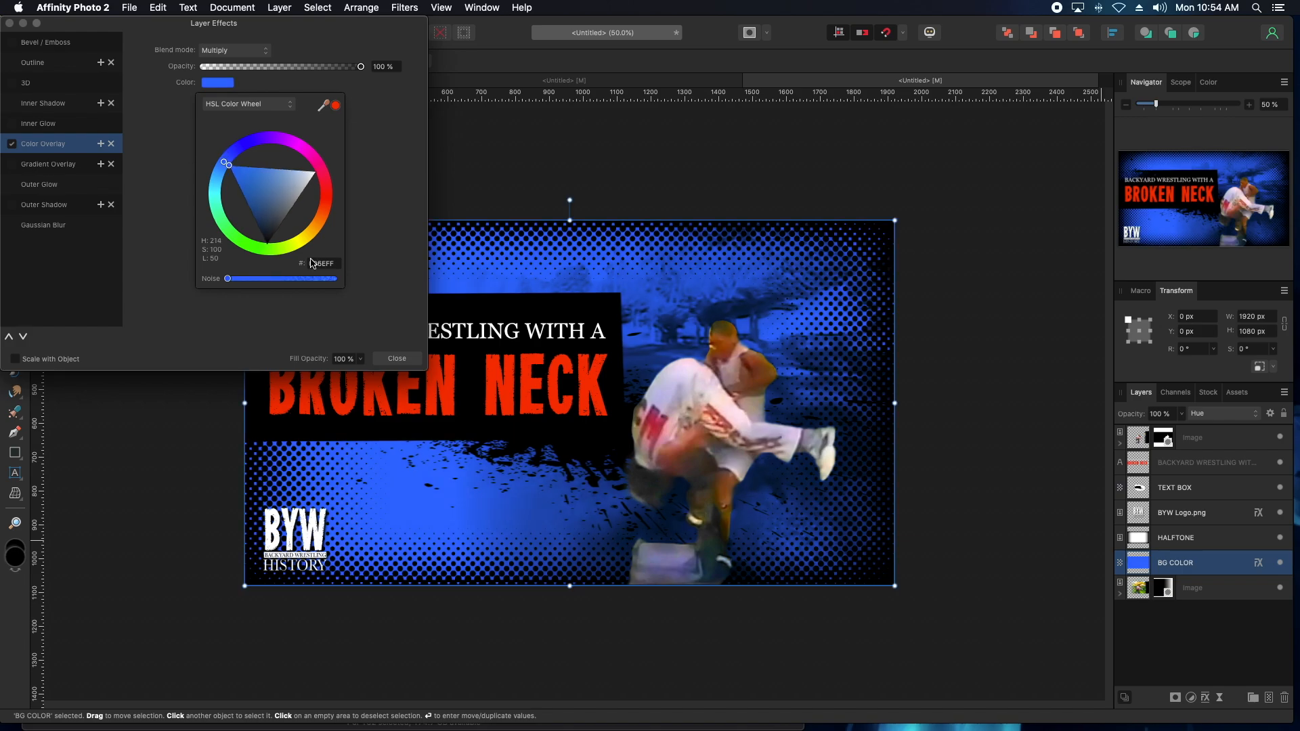
double_click(328, 264)
key(super+c)
click(397, 362)
Recolour the "BROKEN NECK" title line with the copied blue 006EFF and deselect the text.
double_click(433, 385)
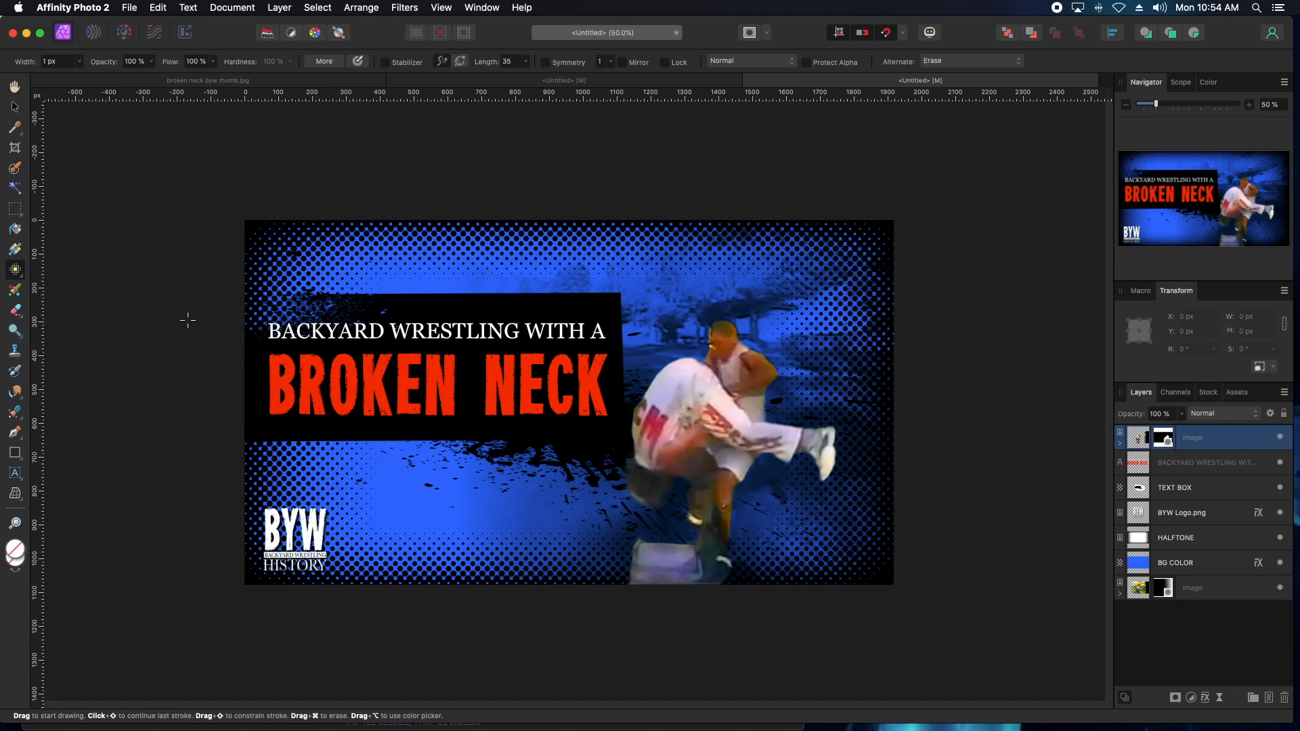
click(15, 472)
drag(271, 386, 604, 383)
click(328, 61)
click(477, 218)
key(super+v)
key(Return)
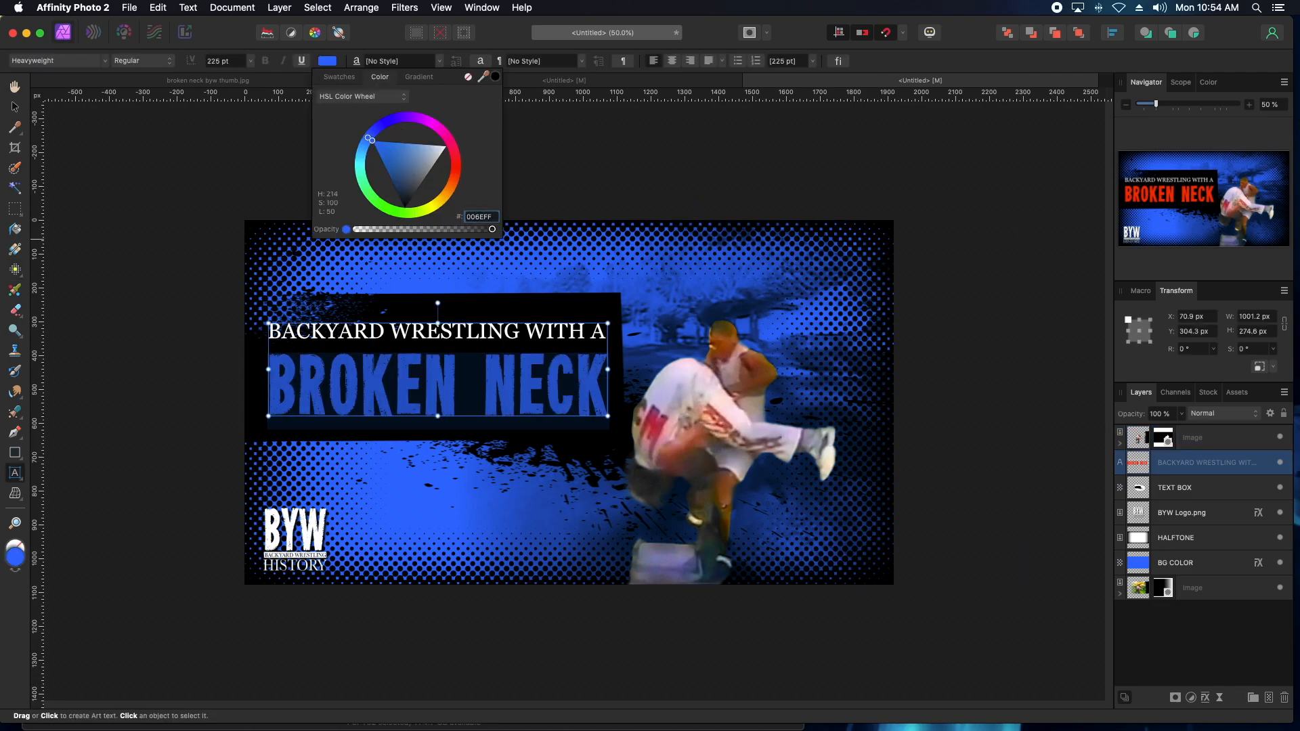
click(15, 107)
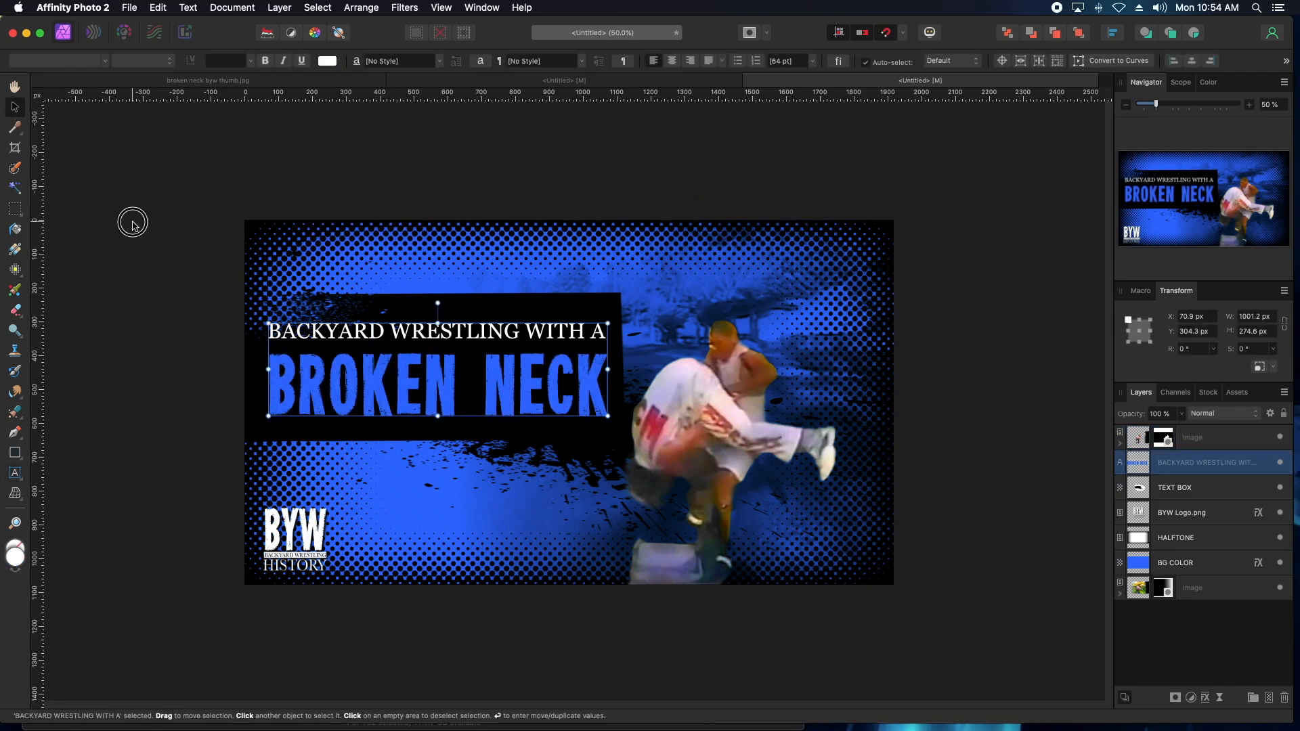
click(135, 226)
click(160, 661)
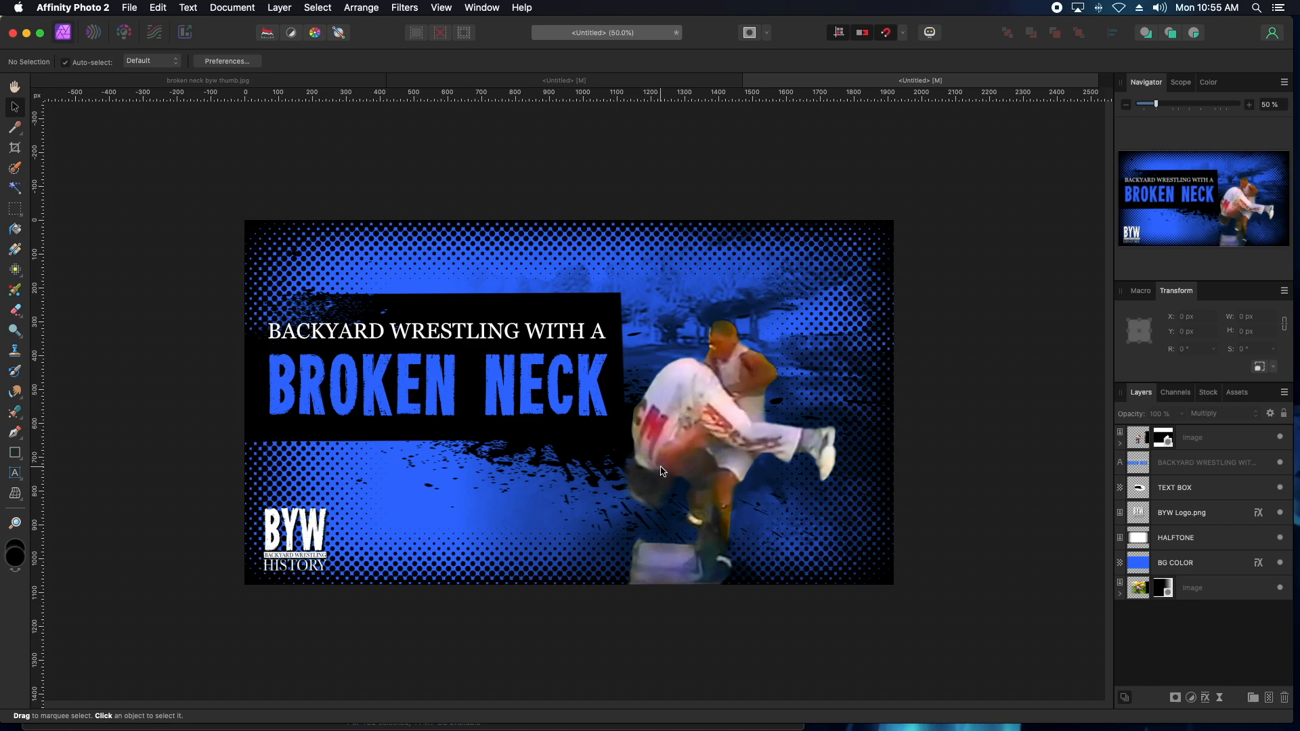
Select the wrestler cutout's mask and reduce the paint brush to 22.2 px for touching up the edge beside the standing wrestler's face.
scroll(662, 472, up, 1)
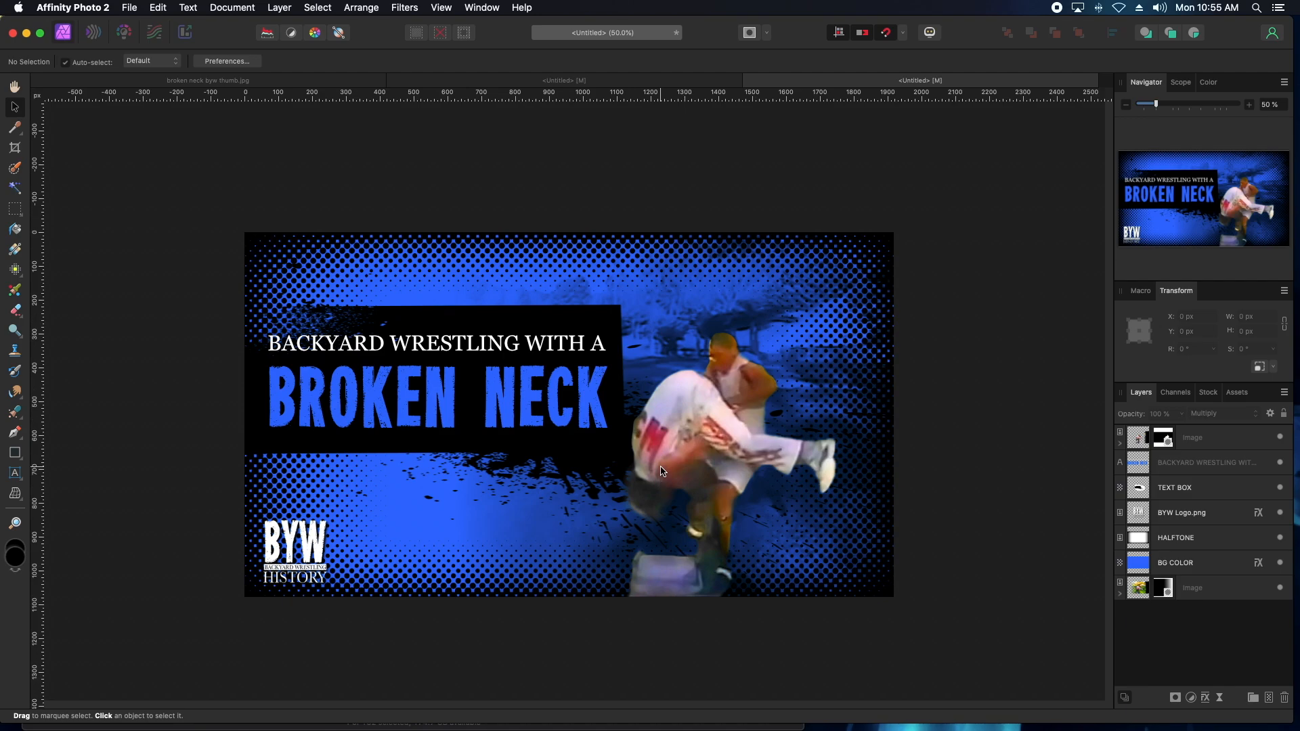
click(1170, 441)
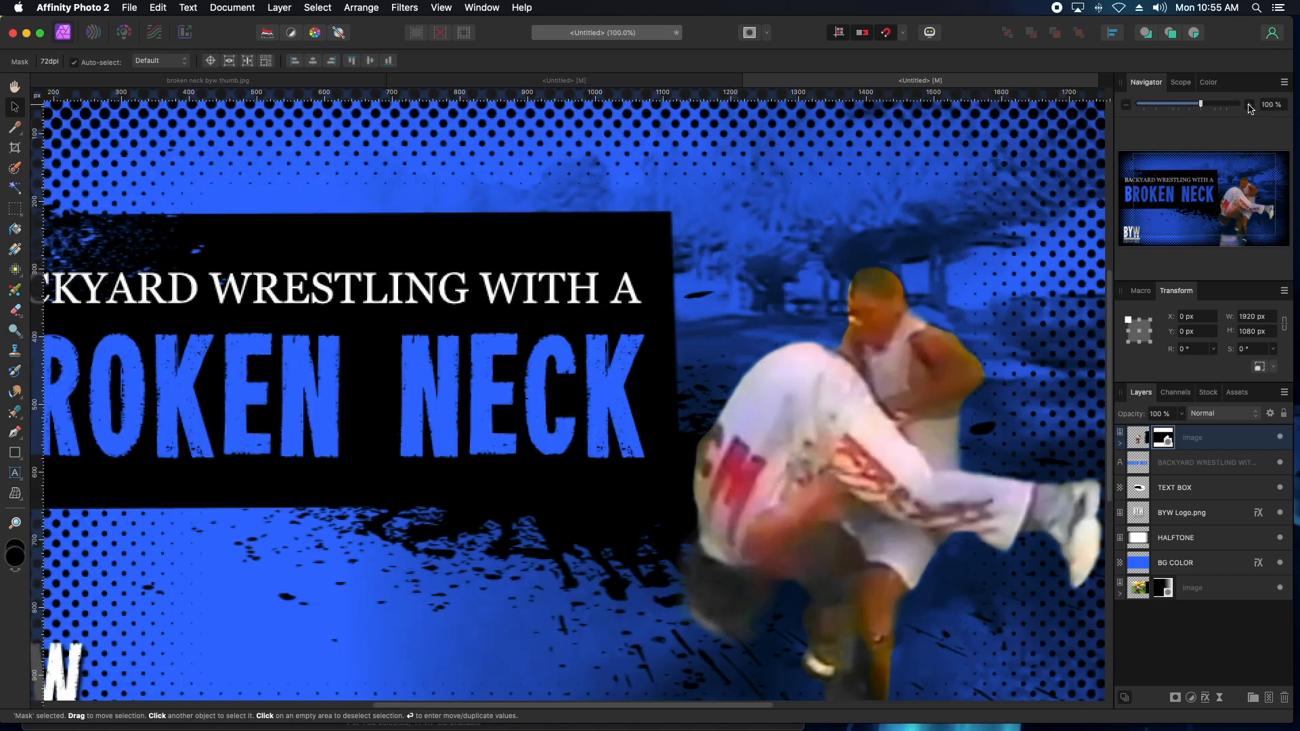
click(1249, 104)
scroll(1048, 259, right, 4)
scroll(1047, 259, up, 1)
key(b)
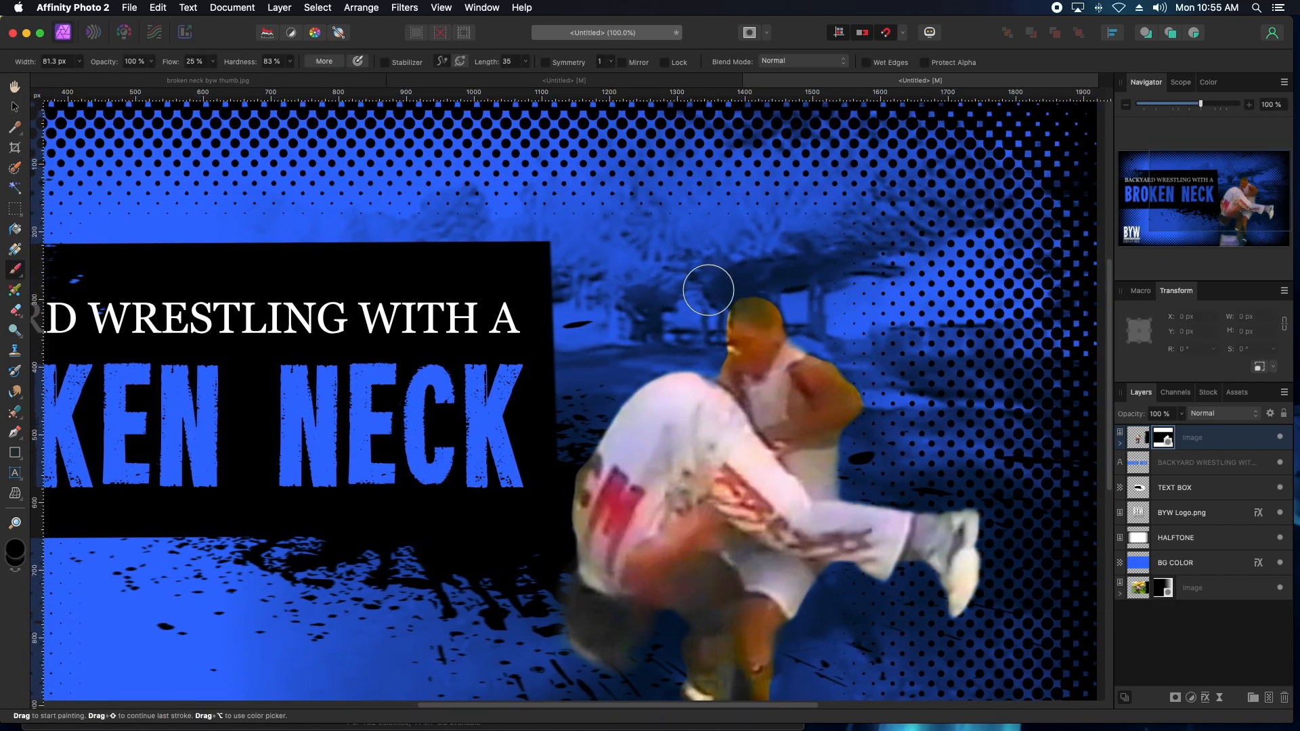
key(bracketleft)
key(bracketleft)
key(bracketleft)
key(bracketleft)
key(bracketleft)
key(bracketleft)
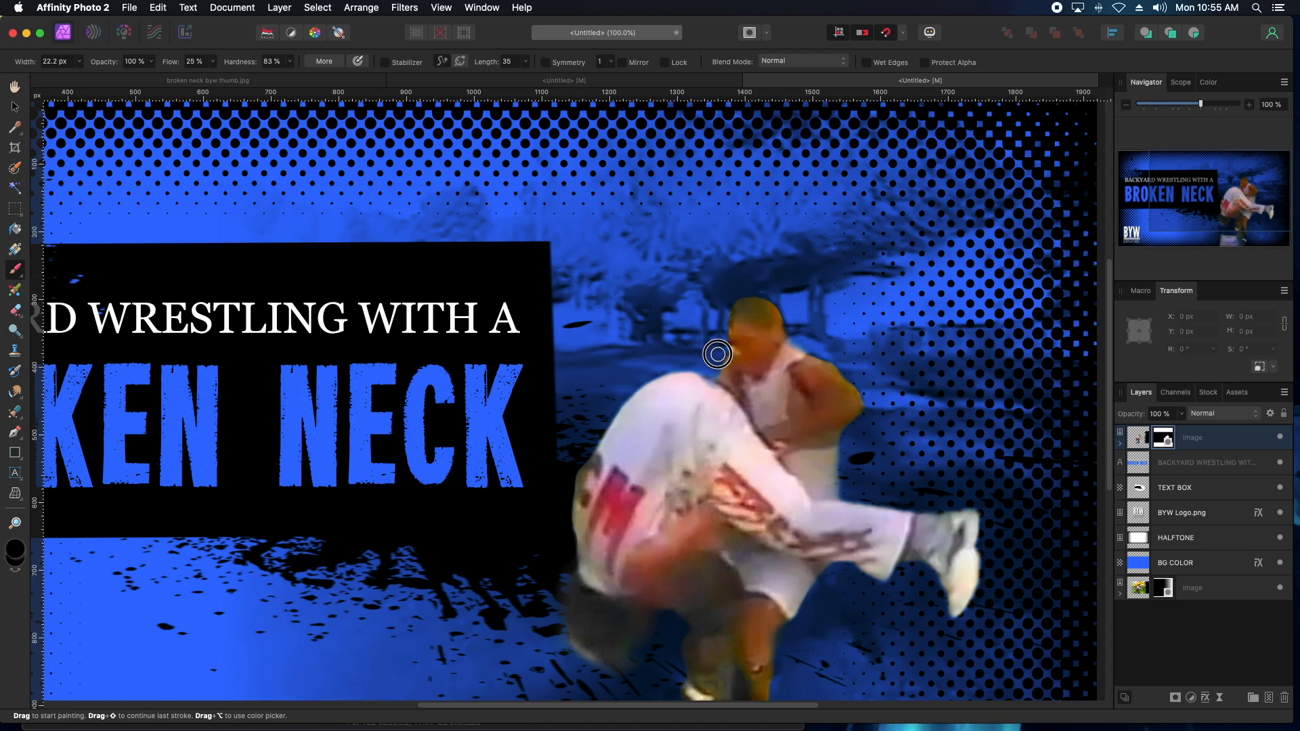
Compare the whole new thumbnail with the original broken neck byw thumb.jpg, returning to the new document.
click(1125, 106)
click(1125, 107)
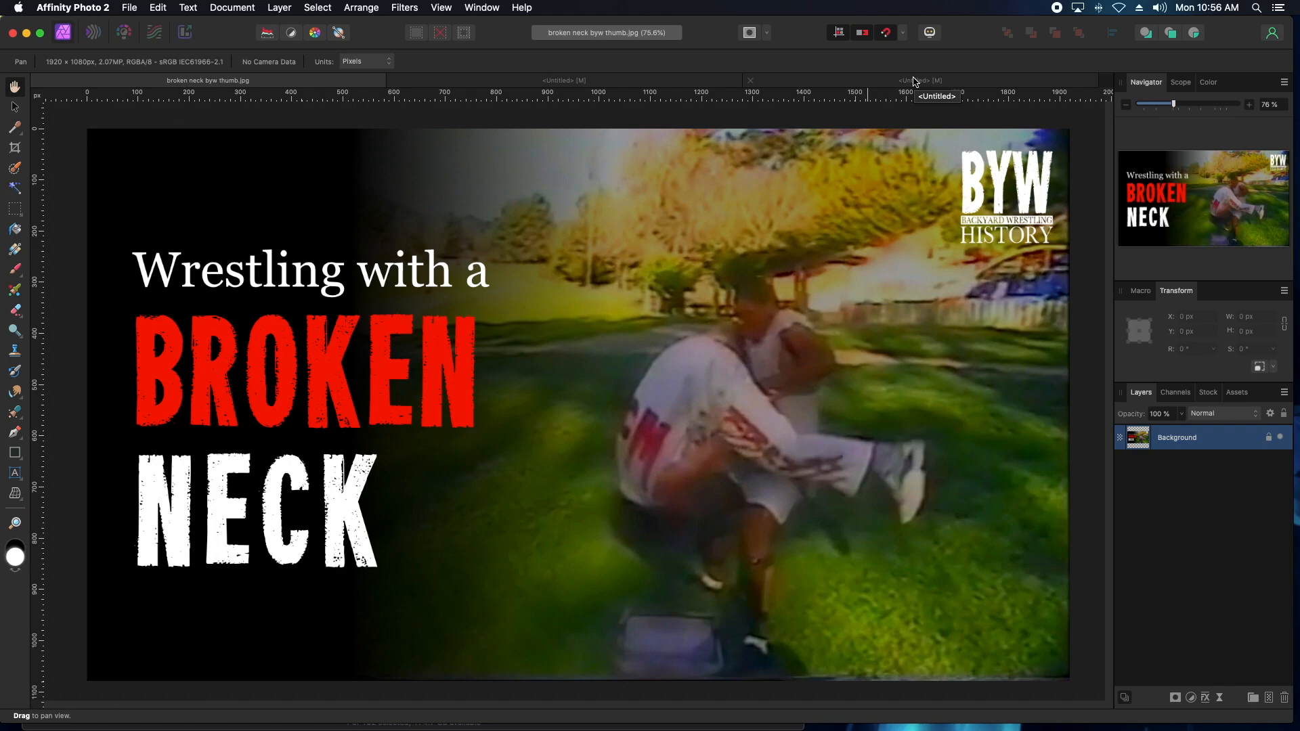
click(914, 82)
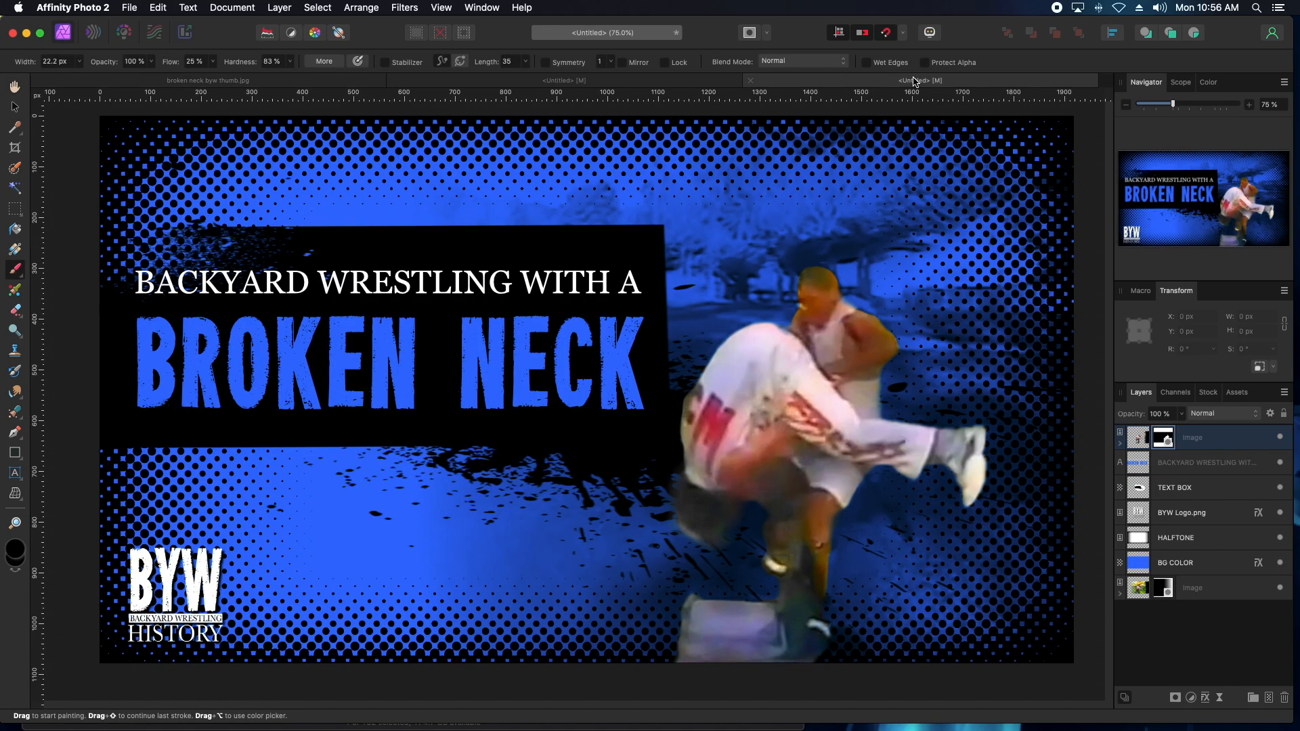